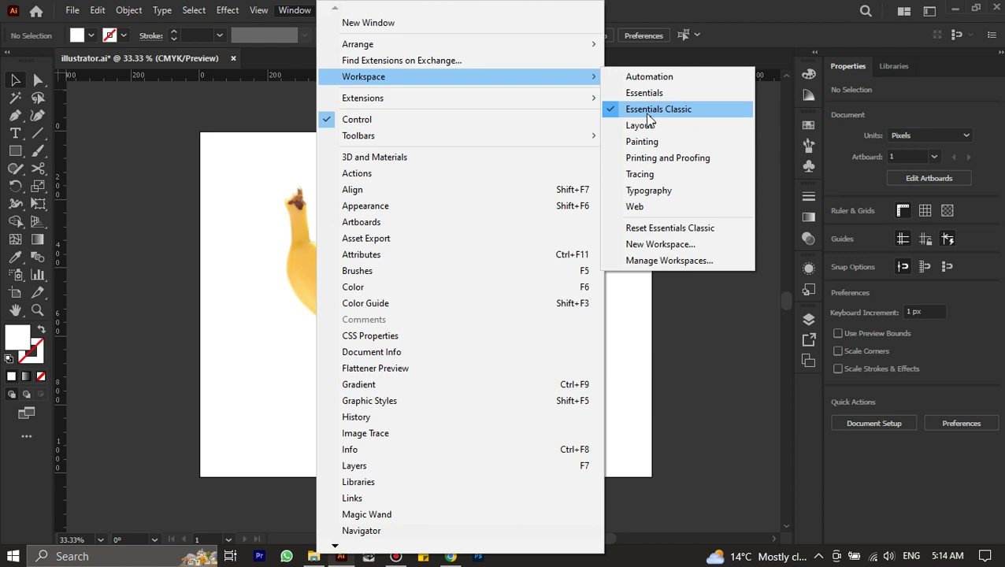
Step: Undock the toolbar and the Properties, Libraries, Color Guide and Symbols panels so they float separately over the workspace
{"action": "left_click", "coordinate": [285, 161]}
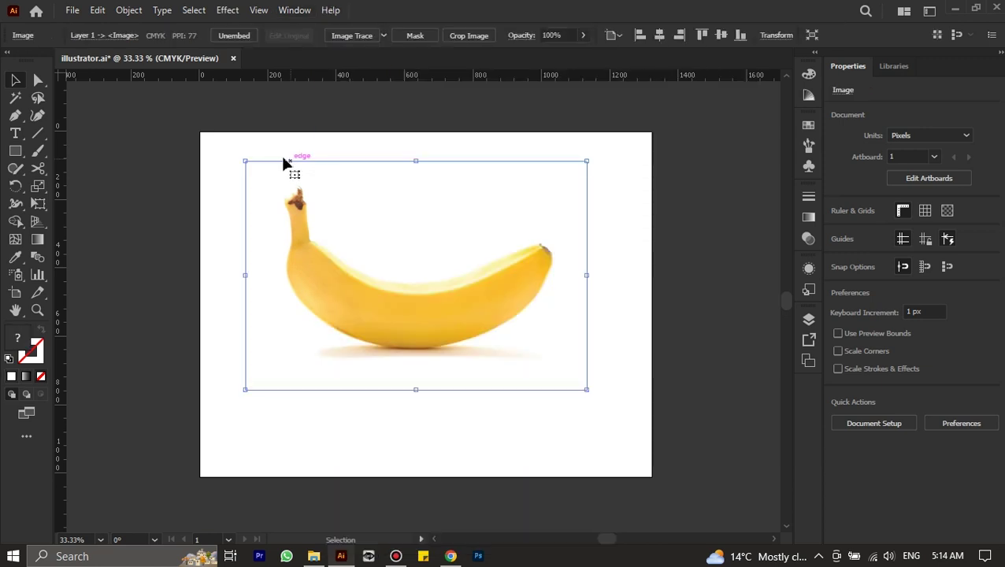
{"action": "left_click_drag", "start_coordinate": [36, 62], "coordinate": [83, 102]}
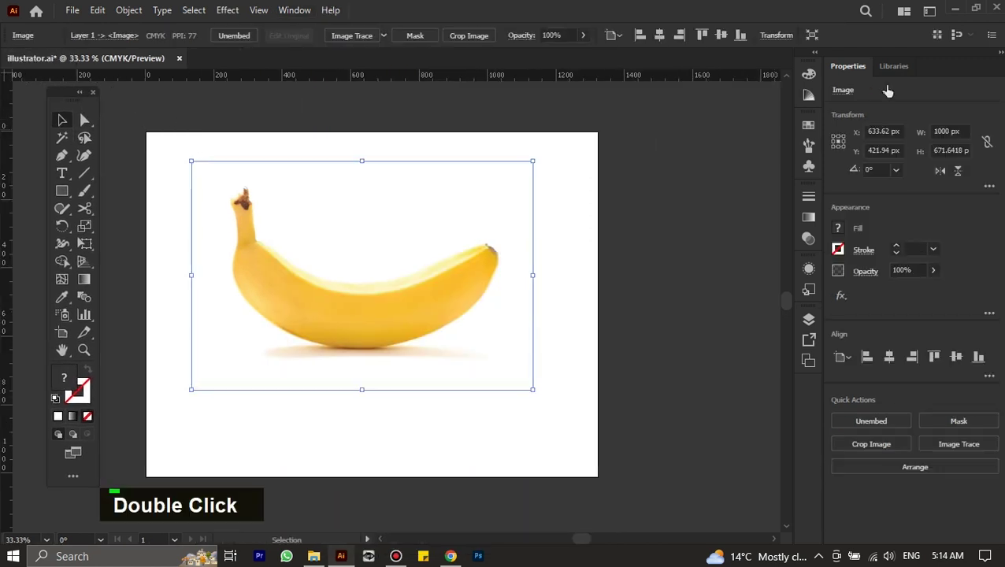
{"action": "left_click_drag", "start_coordinate": [915, 70], "coordinate": [729, 82]}
{"action": "left_click_drag", "start_coordinate": [685, 103], "coordinate": [555, 133]}
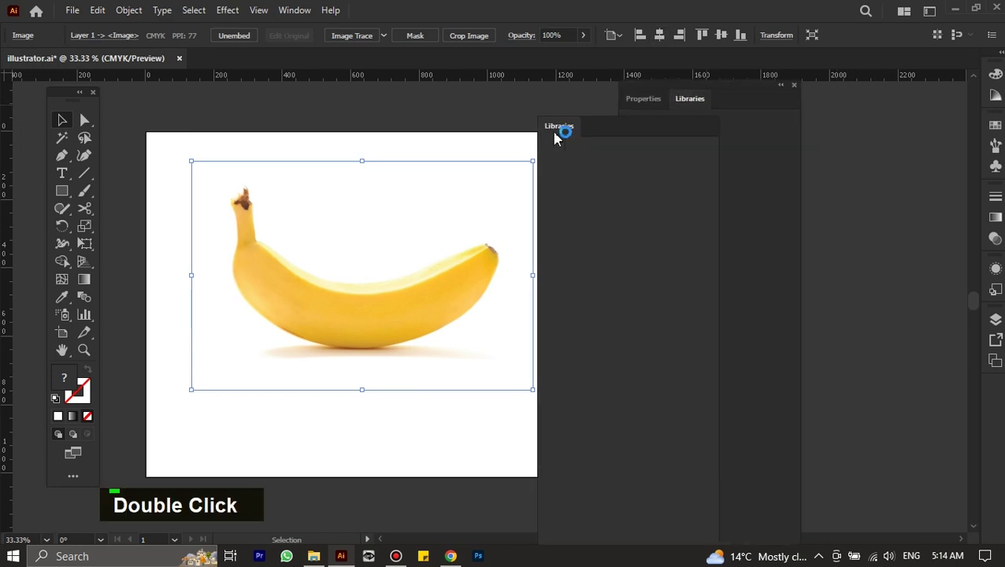
{"action": "left_click_drag", "start_coordinate": [658, 114], "coordinate": [543, 85]}
{"action": "left_click_drag", "start_coordinate": [994, 97], "coordinate": [907, 167]}
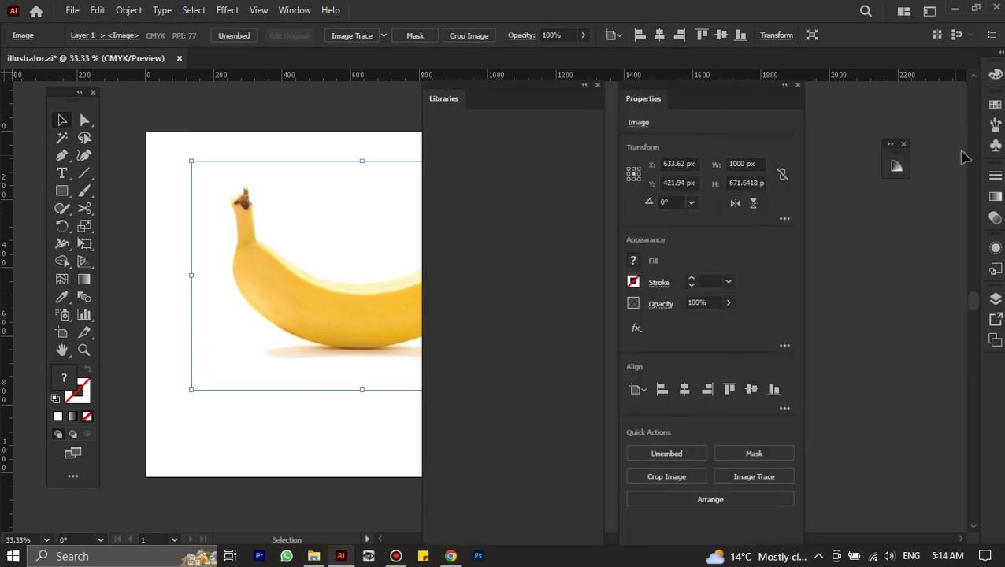
{"action": "left_click_drag", "start_coordinate": [993, 146], "coordinate": [907, 235]}
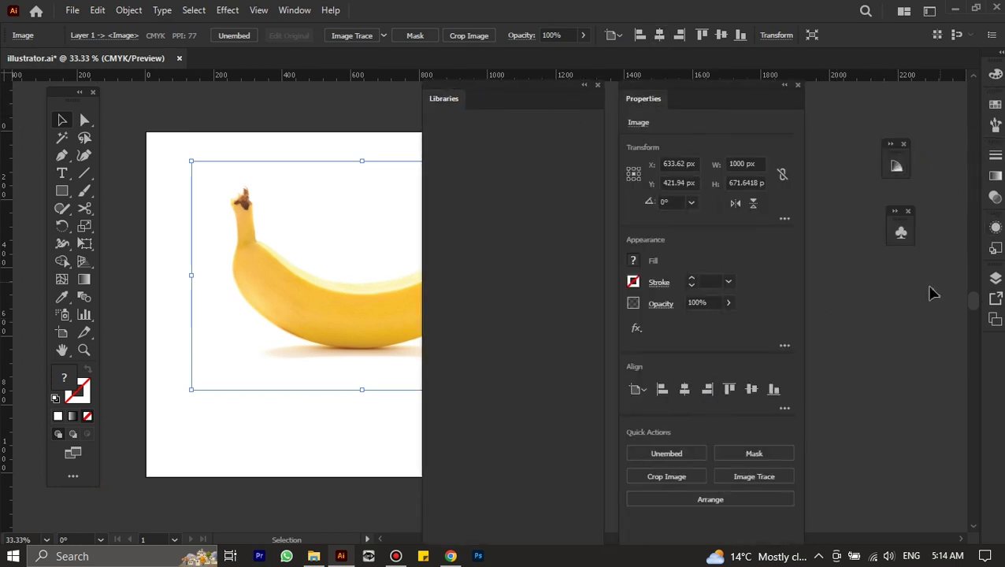
Step: Reset the Essentials Classic workspace and bring the Properties panel to the front
{"action": "left_click", "coordinate": [280, 12]}
{"action": "mouse_move", "coordinate": [496, 79]}
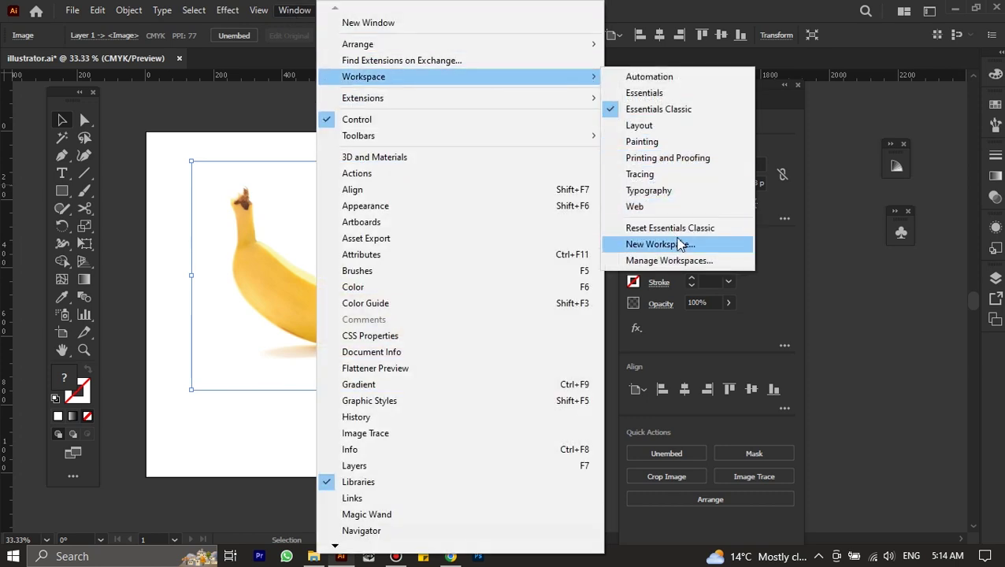
{"action": "left_click", "coordinate": [681, 228]}
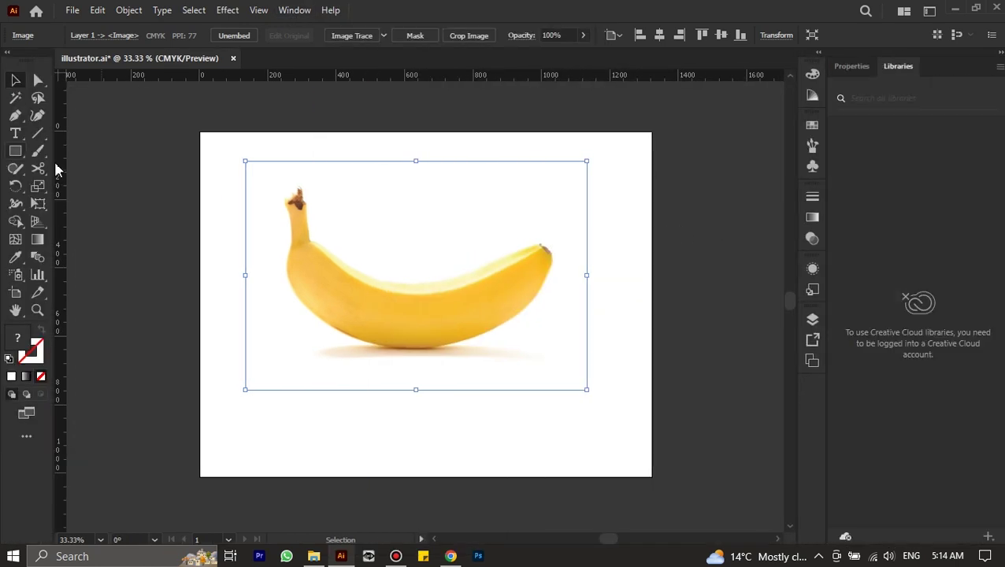
{"action": "left_click", "coordinate": [849, 68]}
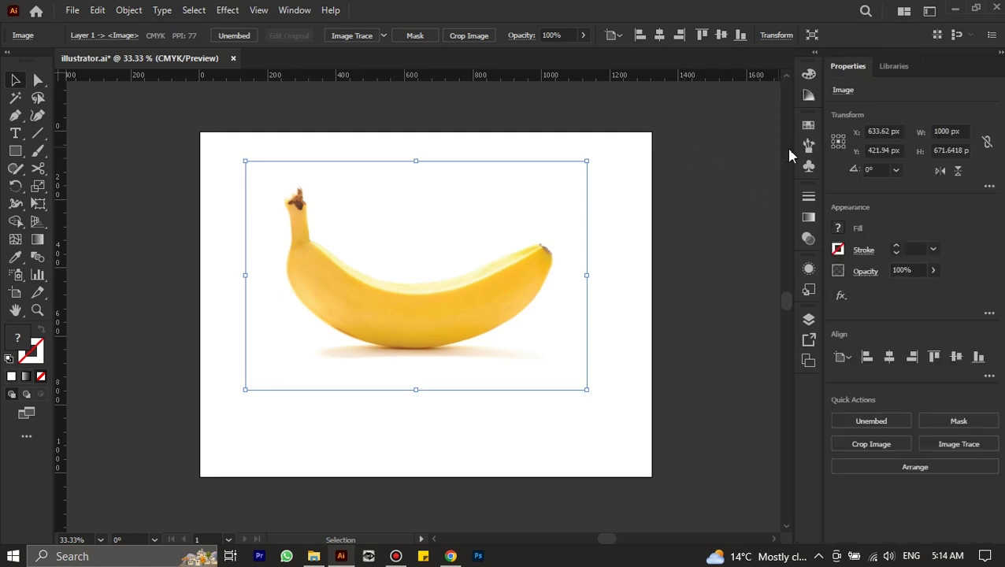
Step: Detach the Color panel from its group with Color Guide and leave it floating over the canvas
{"action": "left_click", "coordinate": [808, 94]}
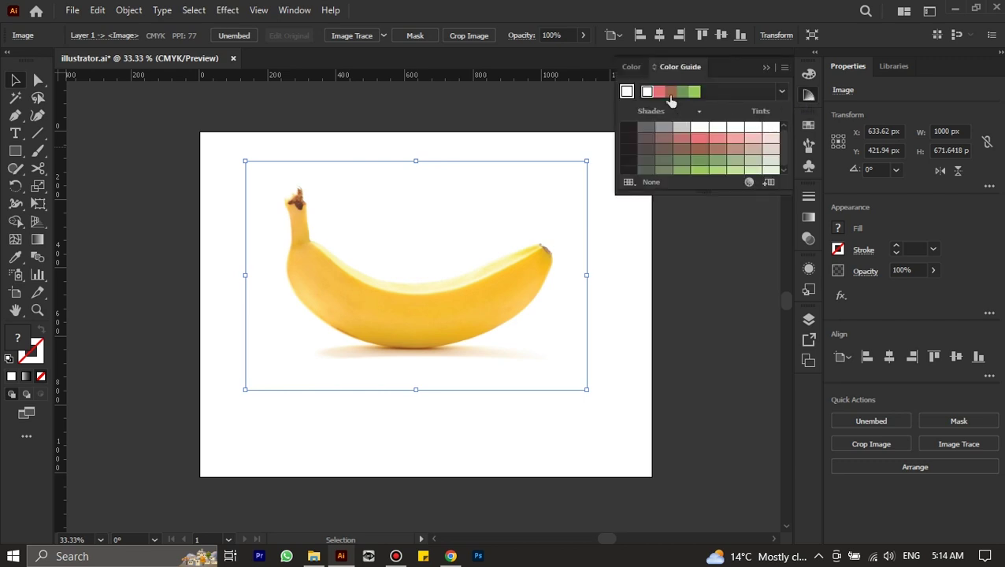
{"action": "double_click", "coordinate": [634, 67]}
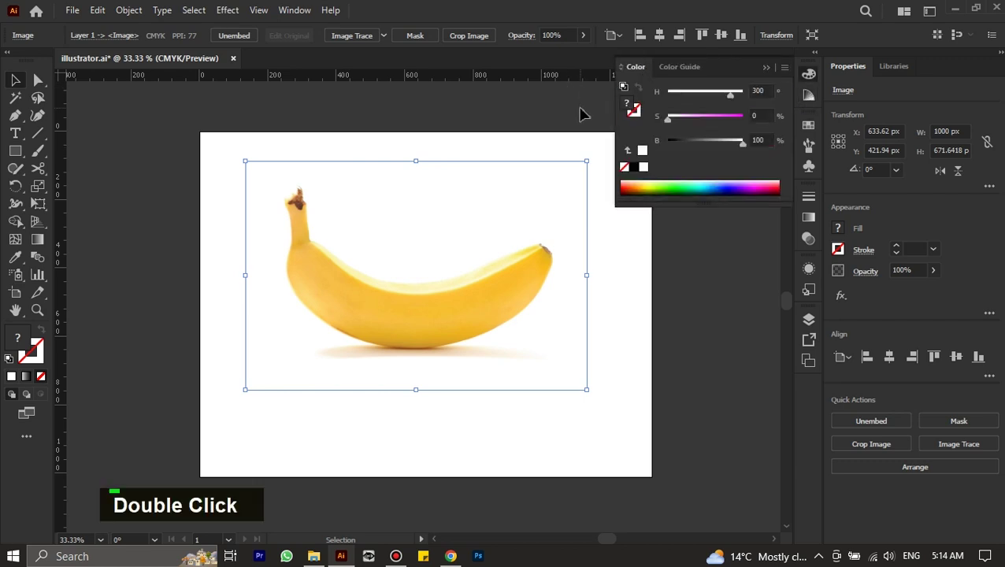
{"action": "left_click_drag", "start_coordinate": [634, 68], "coordinate": [584, 115]}
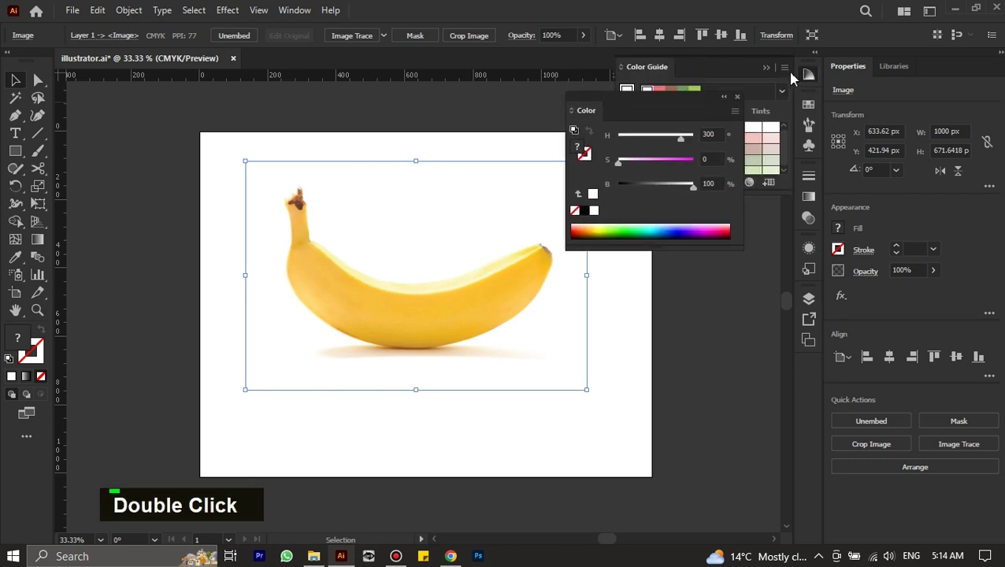
{"action": "left_click", "coordinate": [766, 68]}
Step: Stack the Swatches and Gradient panels beneath the floating Color panel
{"action": "left_click", "coordinate": [806, 198]}
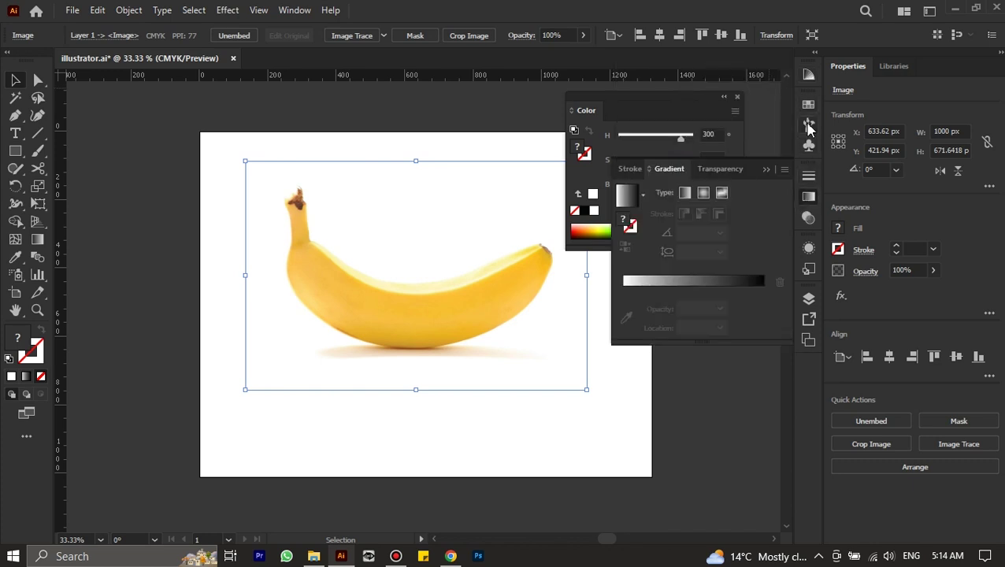
{"action": "left_click", "coordinate": [809, 103]}
{"action": "left_click_drag", "start_coordinate": [638, 97], "coordinate": [585, 253]}
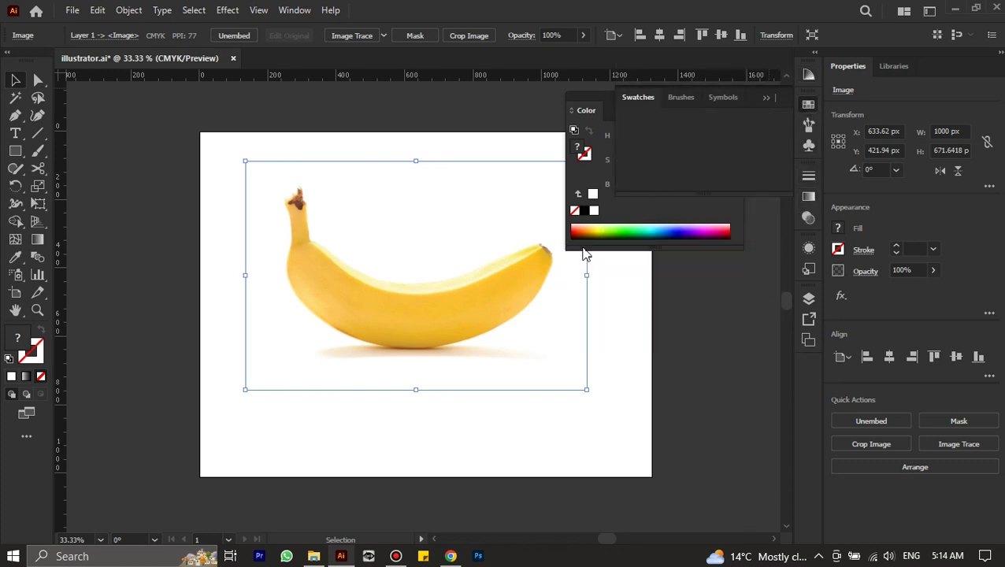
{"action": "left_click", "coordinate": [808, 179]}
{"action": "mouse_move", "coordinate": [667, 155]}
{"action": "left_mouse_down"}
{"action": "mouse_move", "coordinate": [594, 375]}
{"action": "mouse_move", "coordinate": [594, 362]}
{"action": "left_mouse_up"}
Step: Collapse the docked panels to icons and place the Color, Swatches and Gradient stack beside them, clear of the artboard
{"action": "left_click", "coordinate": [1000, 53]}
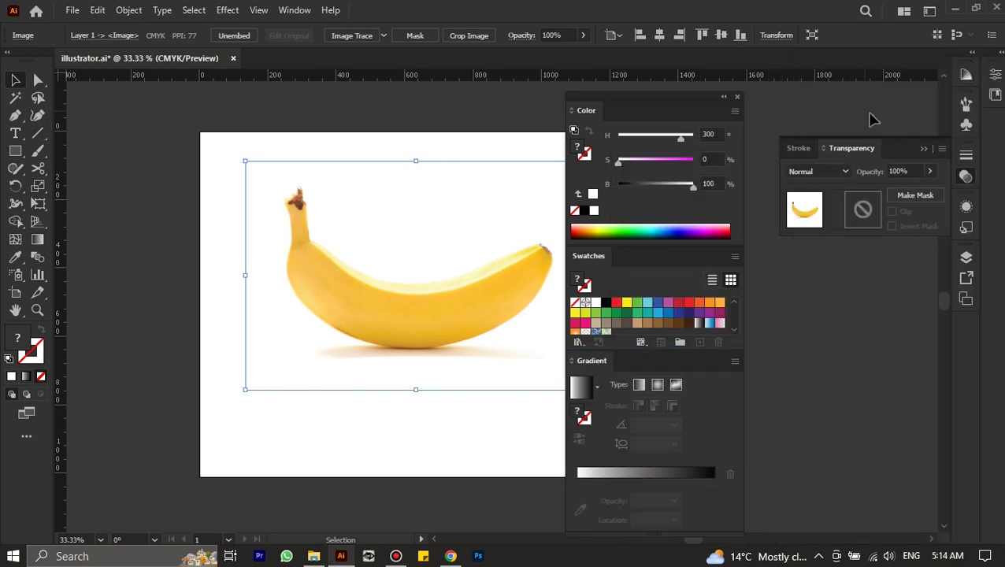
{"action": "left_click", "coordinate": [924, 150]}
{"action": "left_click_drag", "start_coordinate": [678, 98], "coordinate": [866, 91]}
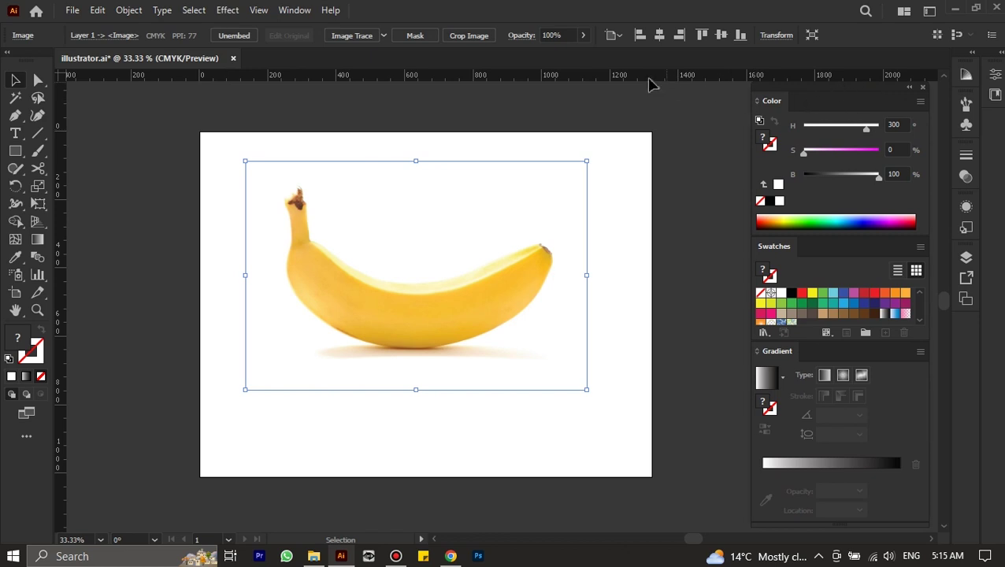
Step: Save the current panel arrangement as a new workspace named gradients
{"action": "left_click", "coordinate": [294, 11]}
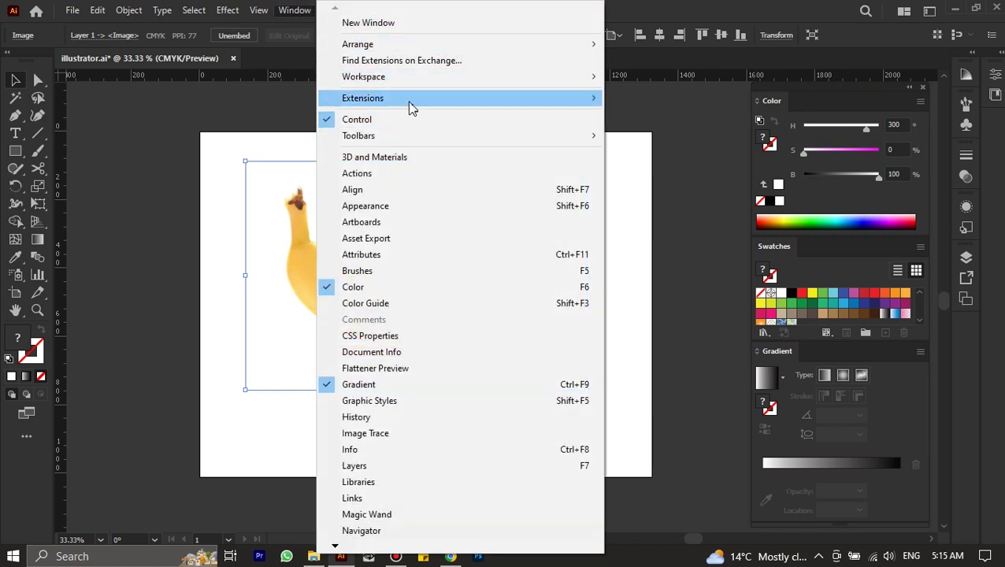
{"action": "mouse_move", "coordinate": [425, 79]}
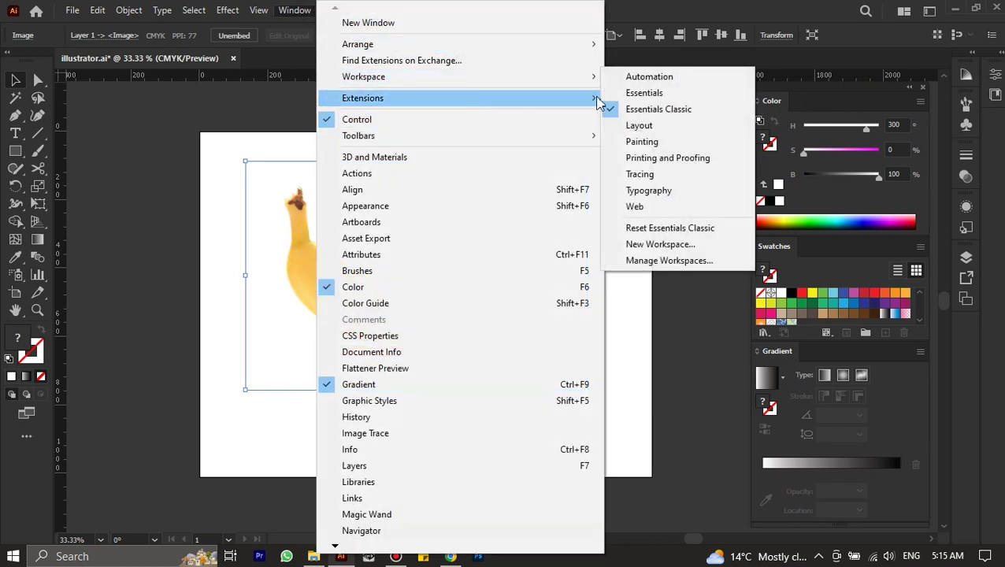
{"action": "left_click", "coordinate": [661, 250]}
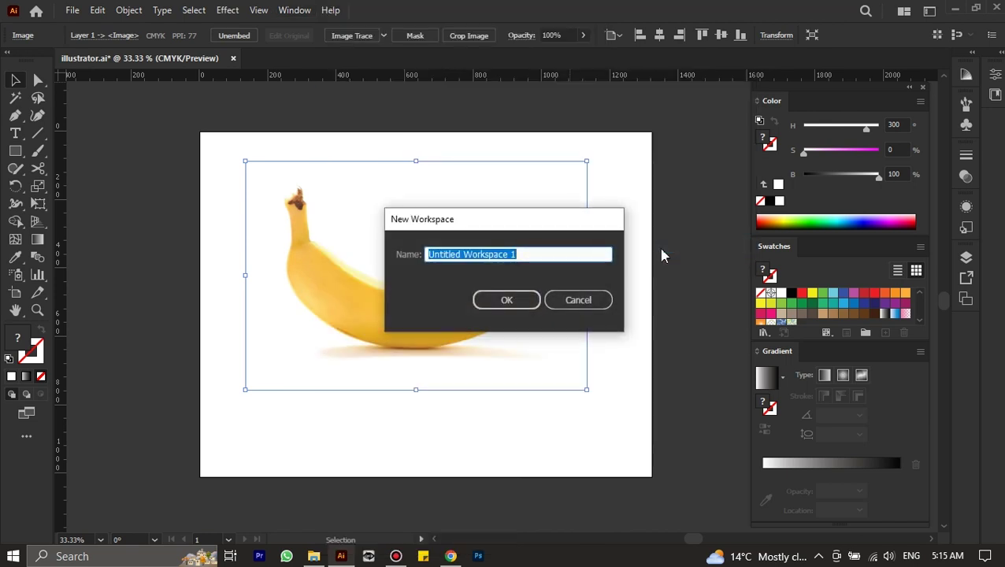
{"action": "type", "text": "gradients"}
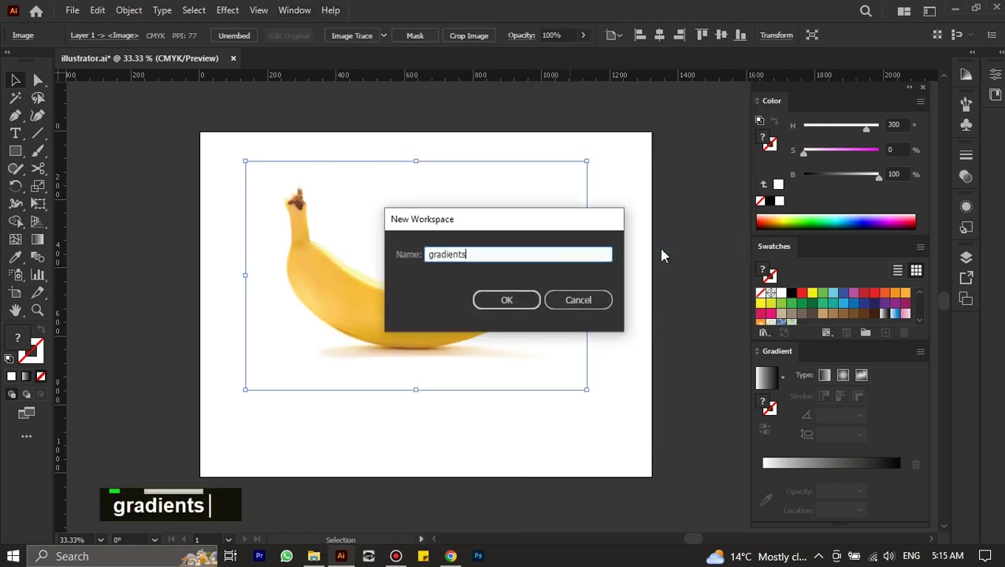
{"action": "left_click", "coordinate": [501, 309]}
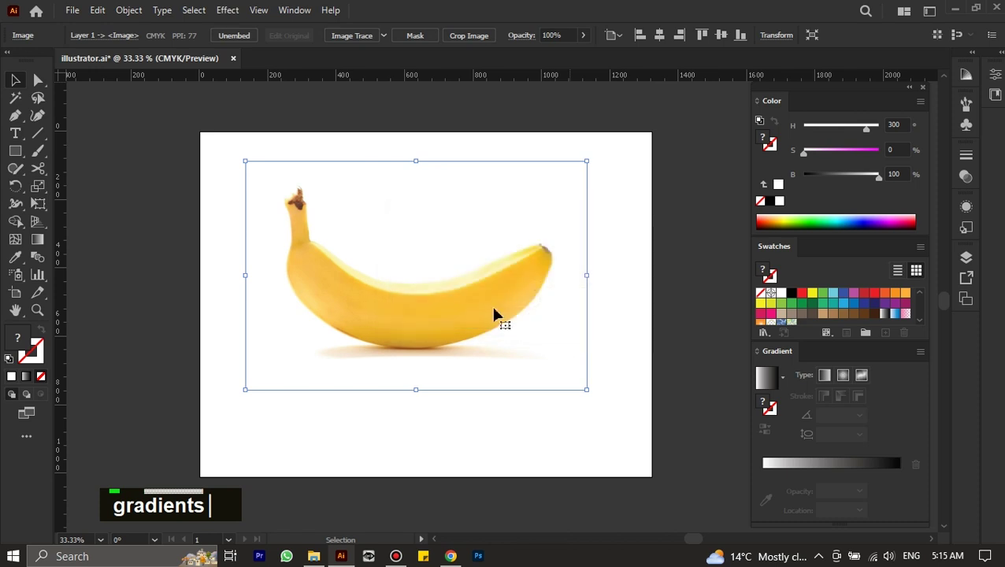
{"action": "key", "text": "ctrl+9"}
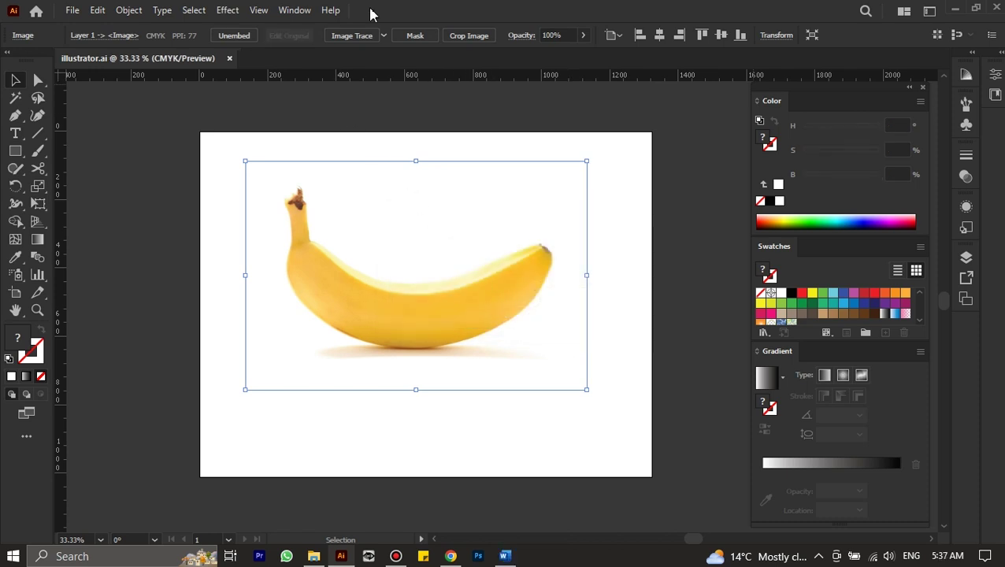
Step: Move the banana image off the artboard to its left side
{"action": "scroll", "coordinate": [485, 229], "scroll_direction": "down", "scroll_amount": 1, "text": "alt"}
{"action": "left_click_drag", "start_coordinate": [484, 231], "coordinate": [201, 240]}
{"action": "scroll", "coordinate": [400, 262], "scroll_direction": "up", "scroll_amount": 1, "text": "alt"}
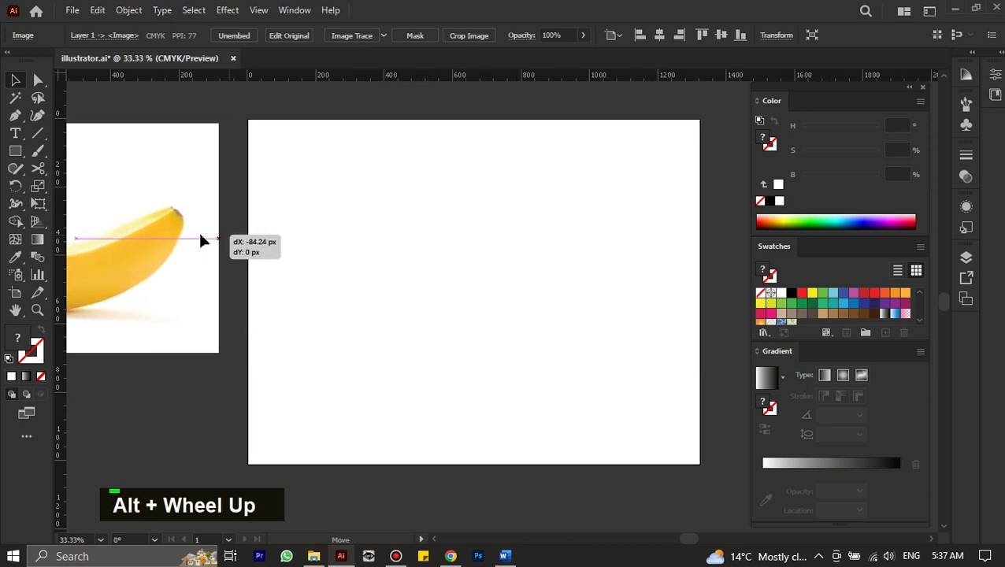
Step: Draw a nearly square rectangle near the middle of the artboard with the default white fill and black stroke
{"action": "key", "text": "m"}
{"action": "left_click_drag", "start_coordinate": [614, 174], "coordinate": [425, 347]}
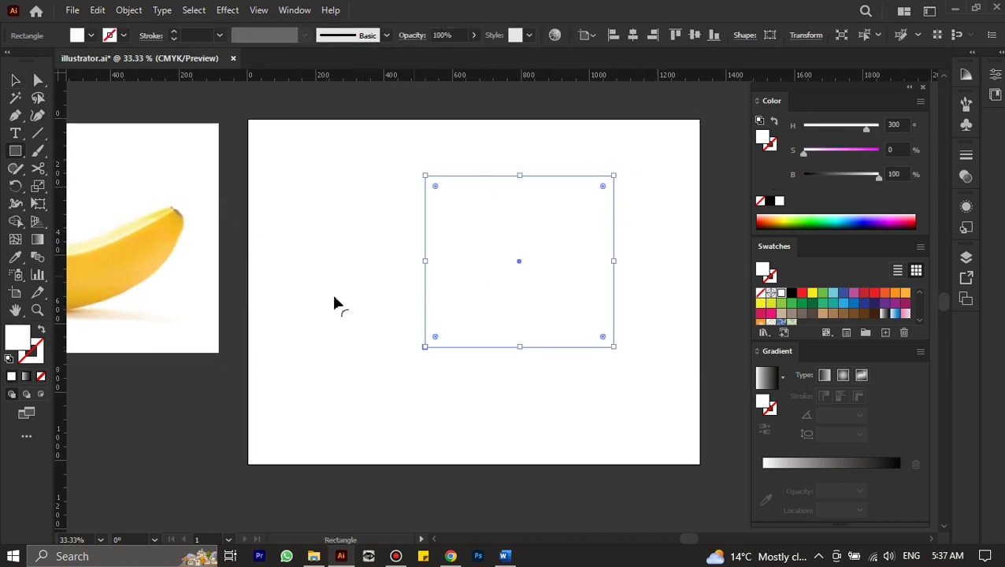
{"action": "left_click", "coordinate": [9, 358]}
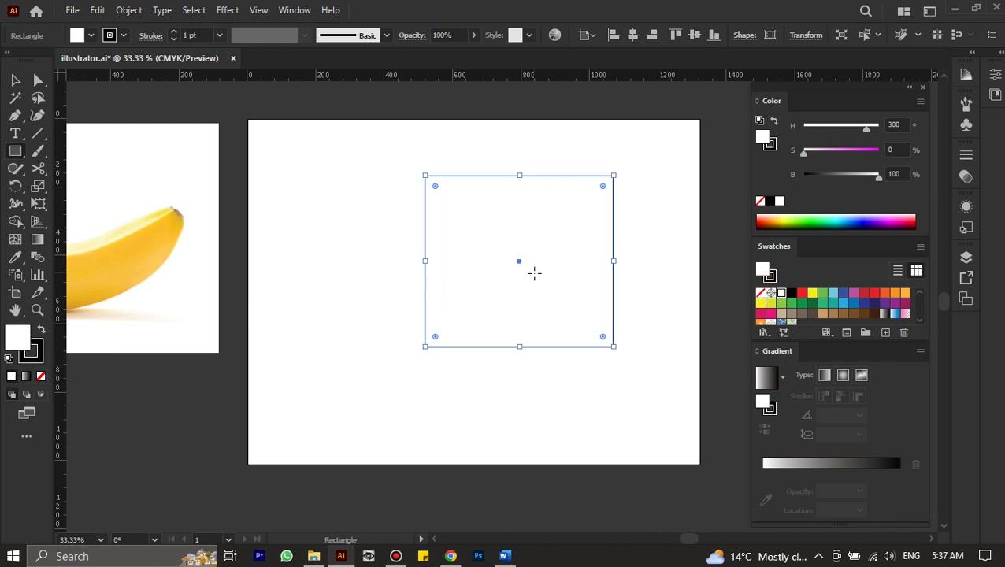
{"action": "left_click", "coordinate": [14, 80]}
{"action": "left_click_drag", "start_coordinate": [610, 248], "coordinate": [587, 263]}
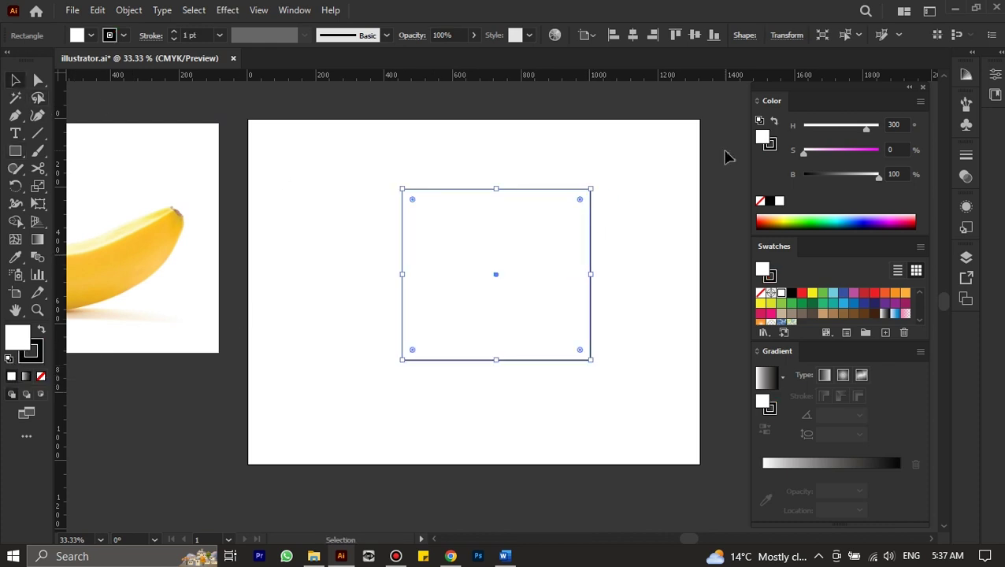
Step: Hide the Color panel's options and enlarge its color spectrum
{"action": "left_click", "coordinate": [919, 101]}
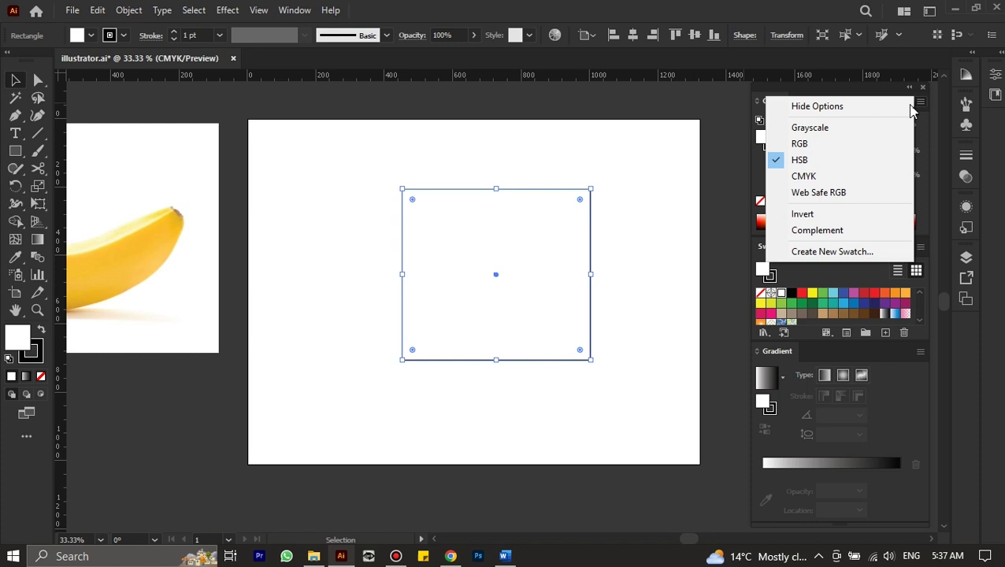
{"action": "left_click", "coordinate": [835, 107]}
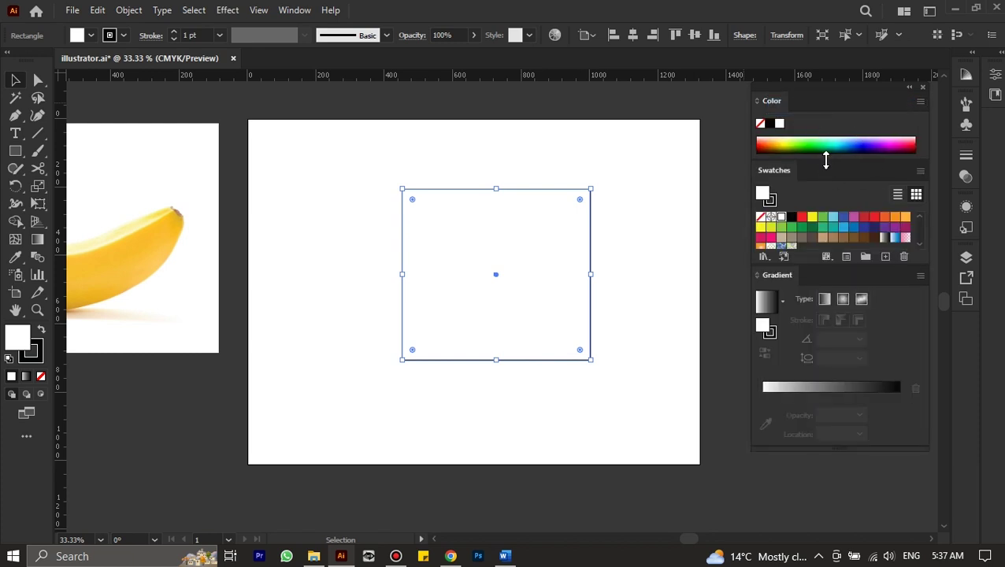
{"action": "left_click_drag", "start_coordinate": [825, 160], "coordinate": [828, 225]}
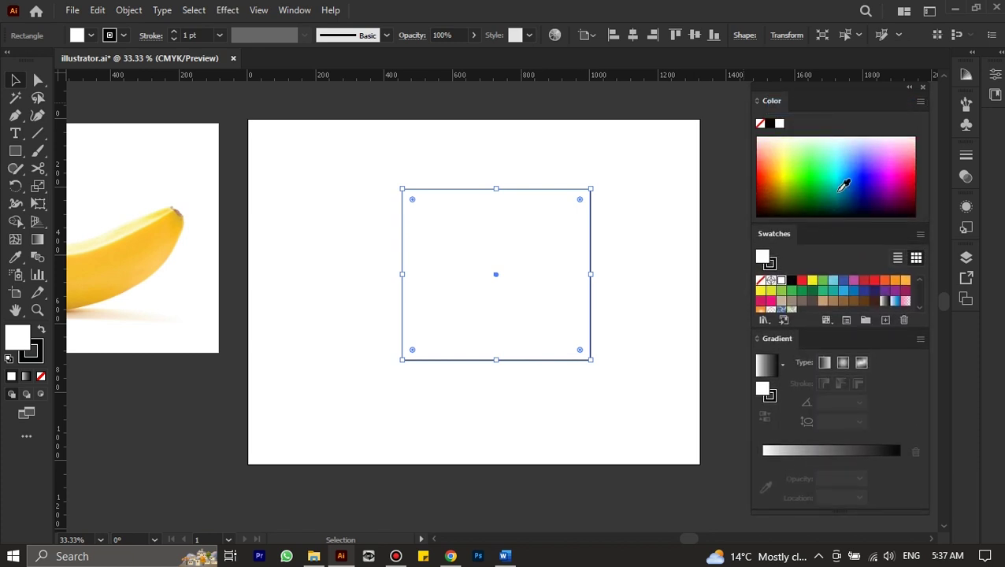
Step: Show the Color panel's sliders again and set the color model to HSB
{"action": "left_click", "coordinate": [919, 101]}
{"action": "left_click", "coordinate": [857, 108]}
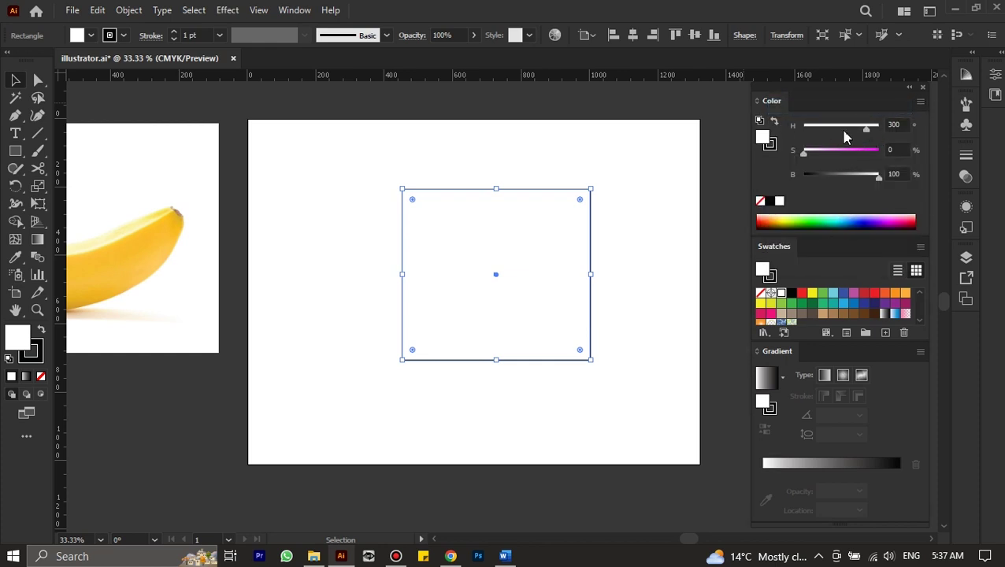
{"action": "left_click", "coordinate": [913, 107]}
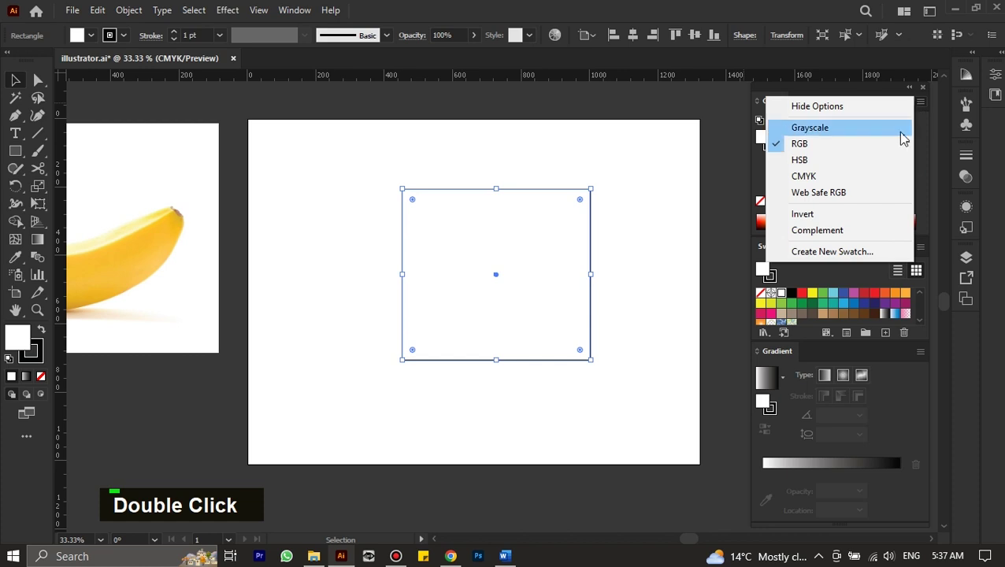
{"action": "left_click", "coordinate": [821, 160]}
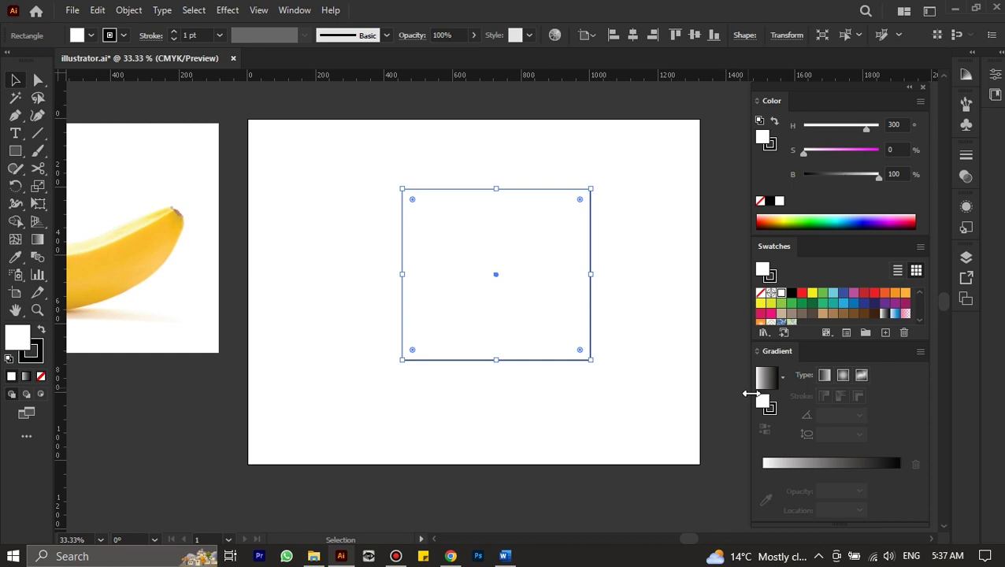
Step: Fill the rectangle with the white-to-black linear gradient and shift it slightly up on the artboard
{"action": "left_click_drag", "start_coordinate": [495, 331], "coordinate": [502, 301]}
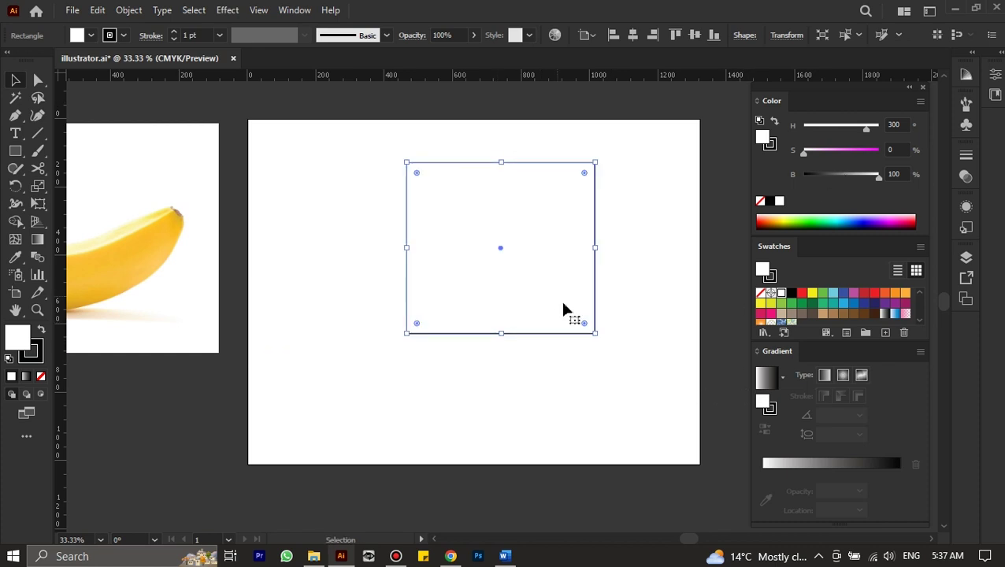
{"action": "left_click", "coordinate": [794, 465]}
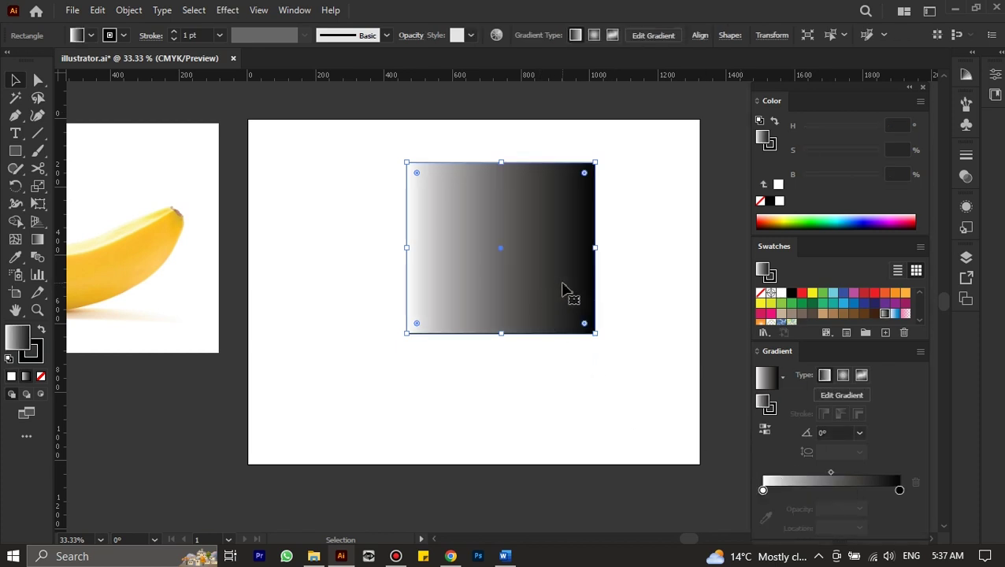
{"action": "left_click_drag", "start_coordinate": [564, 291], "coordinate": [547, 291]}
{"action": "left_click", "coordinate": [781, 377]}
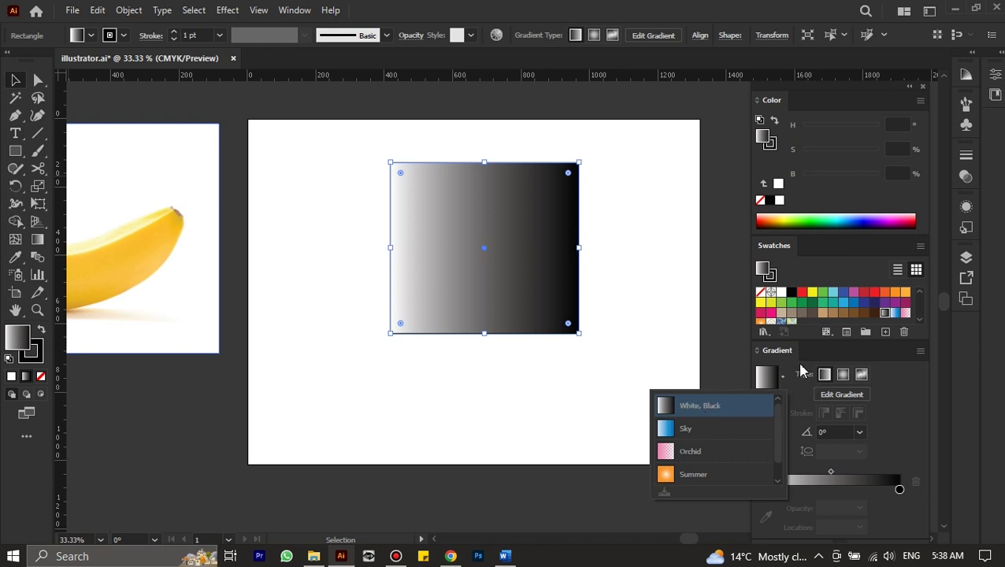
{"action": "left_click", "coordinate": [802, 370]}
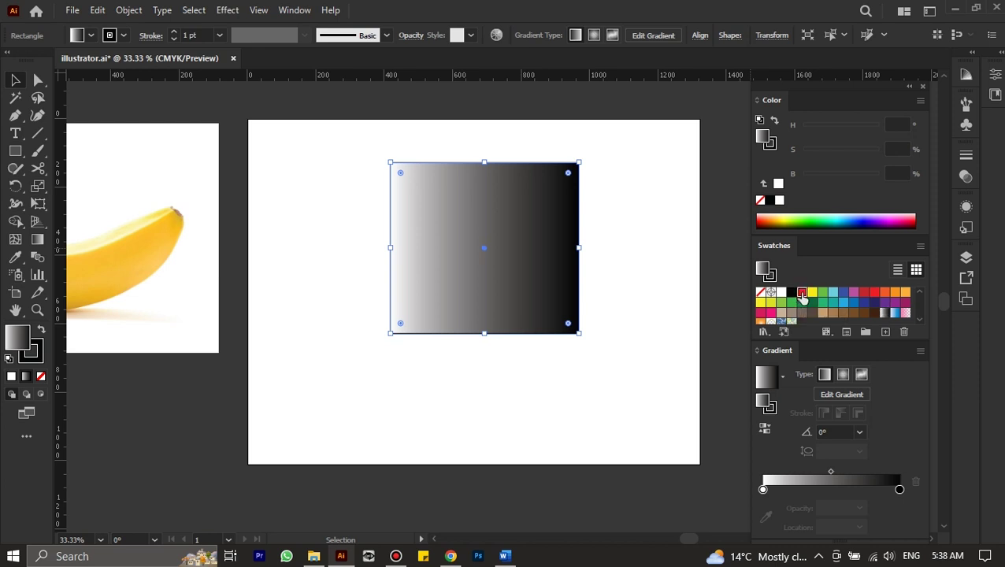
Step: Add a red stop to the rectangle's gradient, then remove the white stop so red takes its place near the start
{"action": "scroll", "coordinate": [796, 303], "scroll_direction": "down", "scroll_amount": 1}
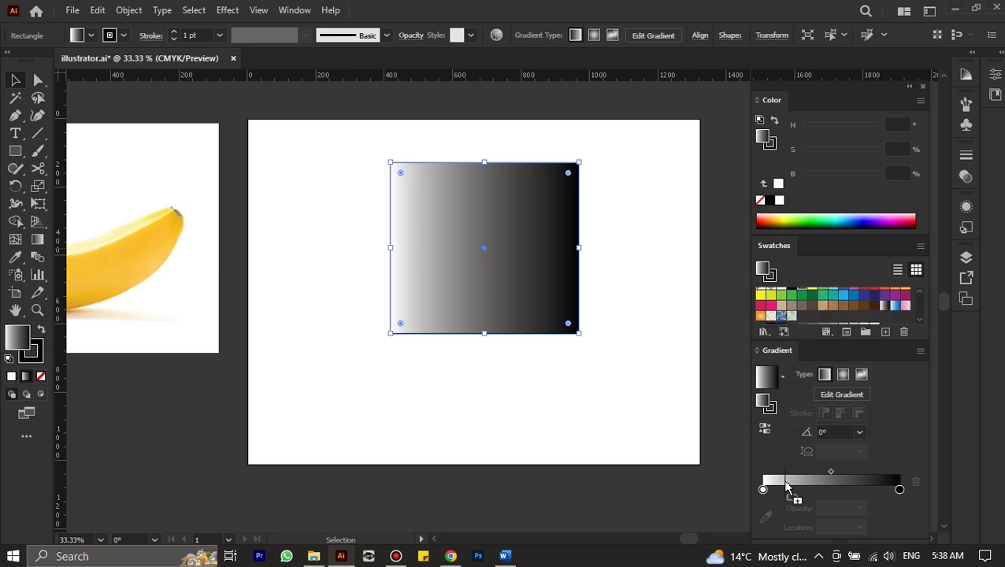
{"action": "left_click_drag", "start_coordinate": [786, 488], "coordinate": [785, 489]}
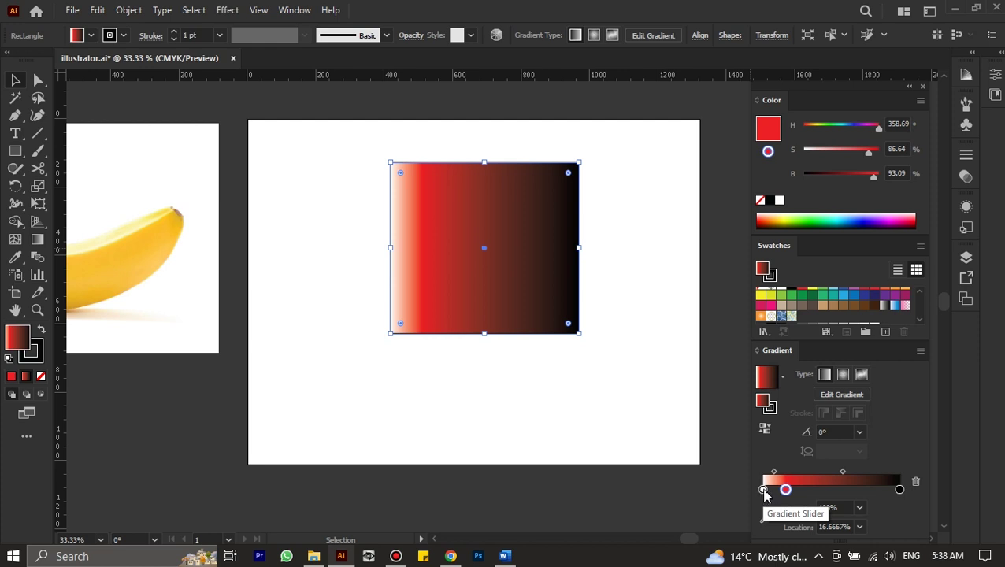
{"action": "left_click", "coordinate": [763, 490]}
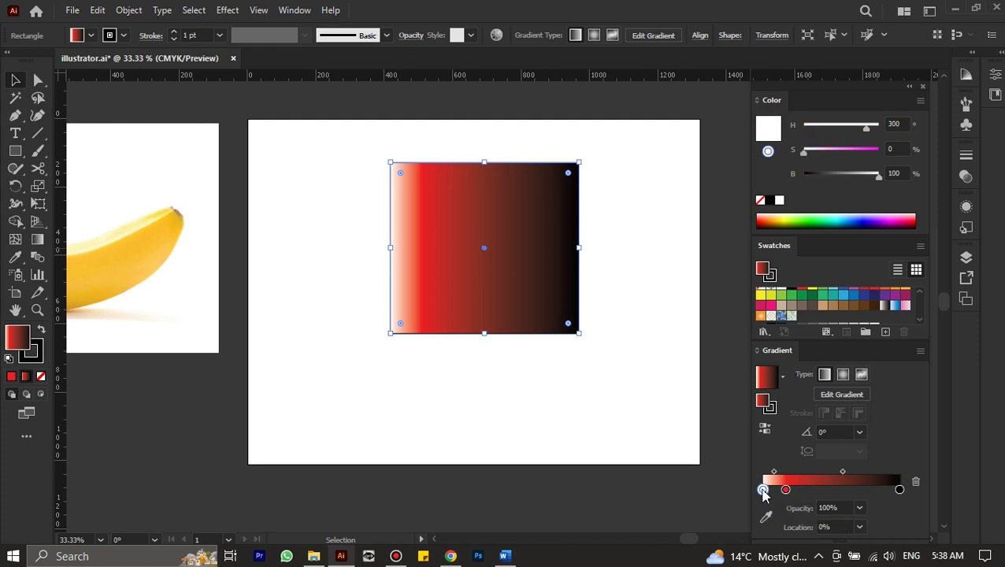
{"action": "mouse_move", "coordinate": [762, 489]}
{"action": "left_mouse_down"}
{"action": "mouse_move", "coordinate": [761, 507]}
{"action": "mouse_move", "coordinate": [785, 490]}
{"action": "mouse_move", "coordinate": [766, 490]}
{"action": "left_mouse_up"}
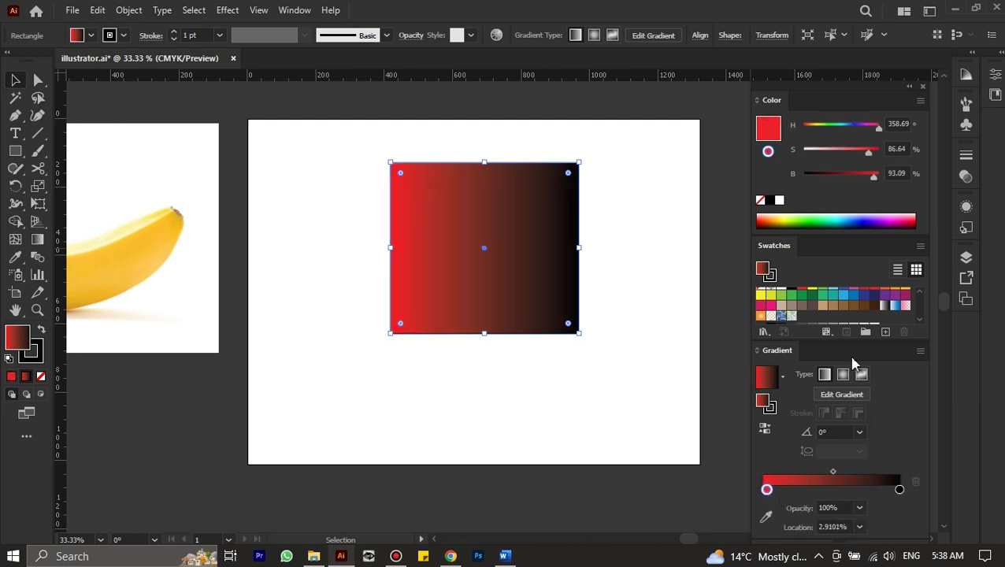
Step: Replace the gradient's black end stop with a yellow one located at about 94%
{"action": "scroll", "coordinate": [849, 304], "scroll_direction": "up", "scroll_amount": 2}
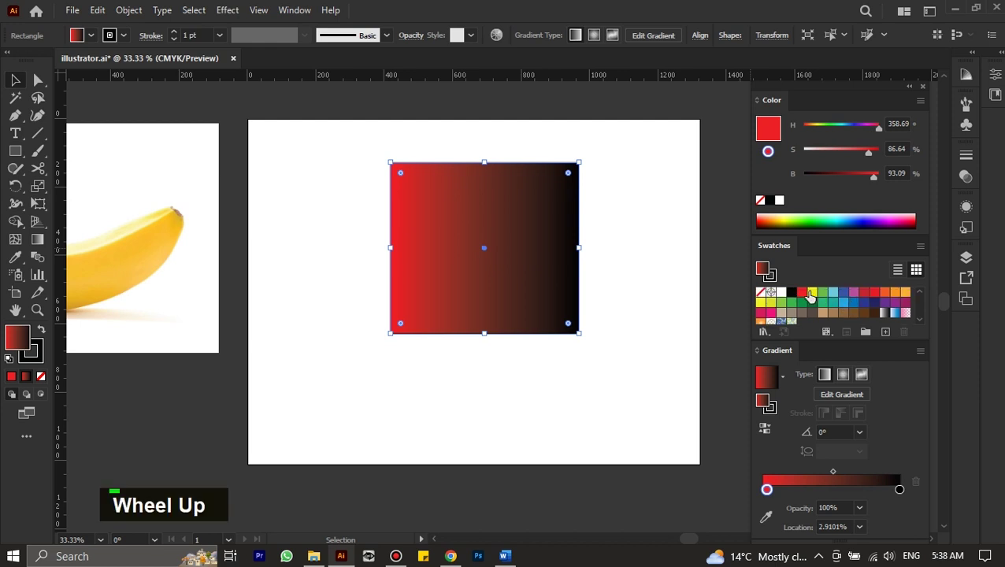
{"action": "left_click_drag", "start_coordinate": [812, 293], "coordinate": [891, 529]}
{"action": "left_click_drag", "start_coordinate": [874, 490], "coordinate": [891, 489]}
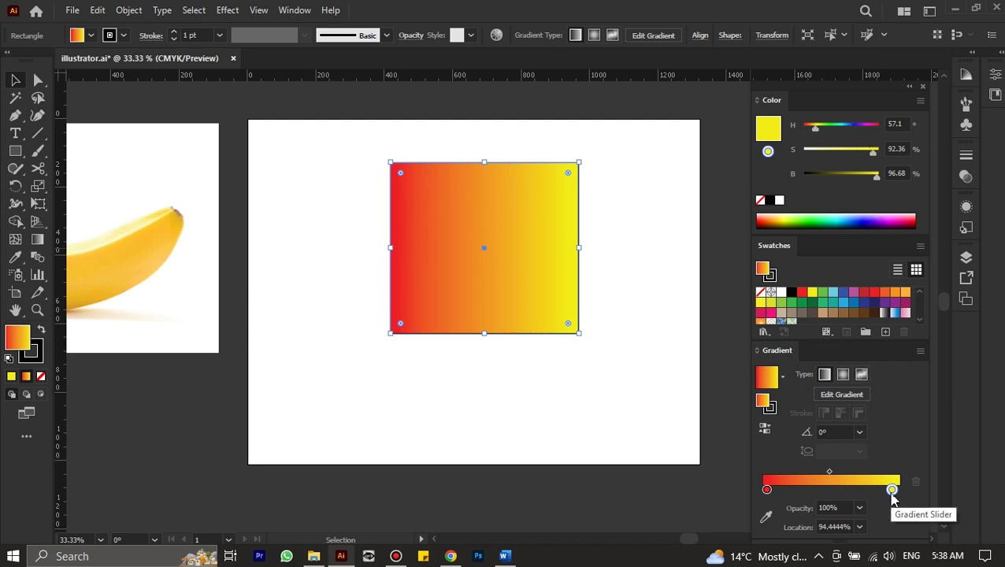
Step: Recolor the yellow stop to blue with H 230, S 57 and B 100, and move the rectangle down on the artboard
{"action": "left_click_drag", "start_coordinate": [817, 131], "coordinate": [849, 156]}
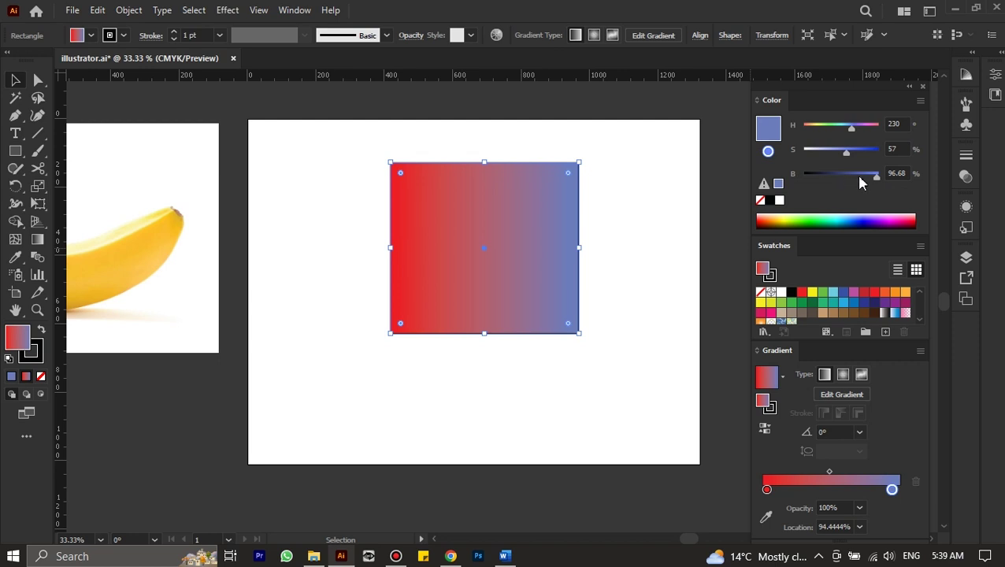
{"action": "mouse_move", "coordinate": [880, 181]}
{"action": "left_mouse_down"}
{"action": "mouse_move", "coordinate": [834, 181]}
{"action": "mouse_move", "coordinate": [880, 177]}
{"action": "left_mouse_up"}
{"action": "left_click_drag", "start_coordinate": [555, 255], "coordinate": [559, 331]}
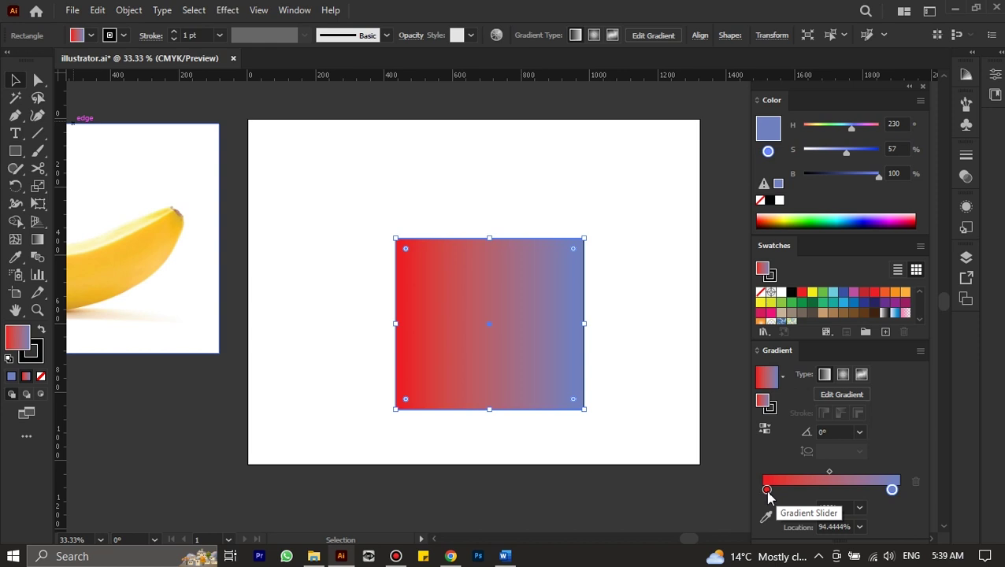
Step: Slide the red stop to about 60% of the gradient and bring it back to the start at about 1%
{"action": "left_click_drag", "start_coordinate": [767, 489], "coordinate": [846, 490]}
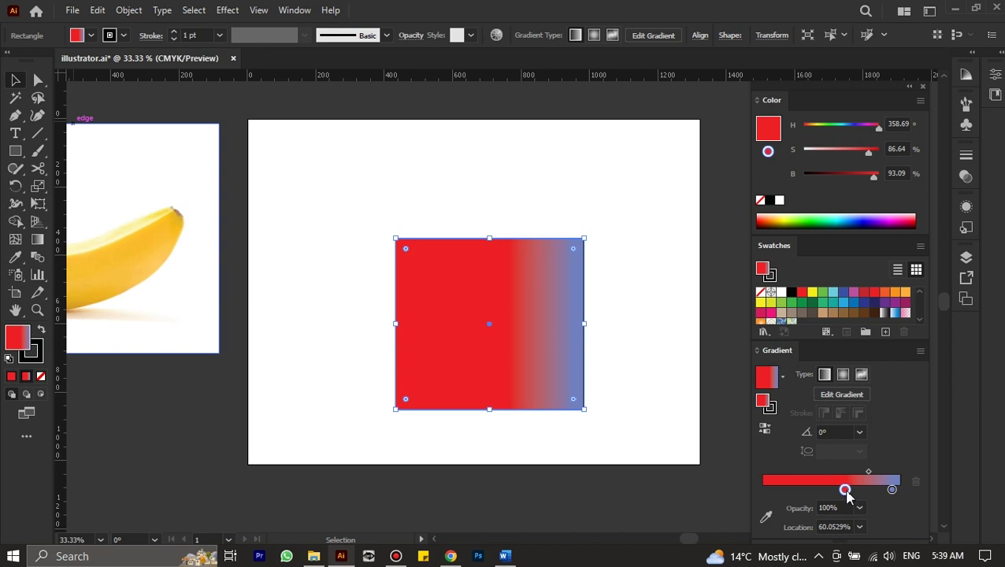
{"action": "left_click_drag", "start_coordinate": [868, 471], "coordinate": [827, 490]}
{"action": "left_click_drag", "start_coordinate": [808, 490], "coordinate": [813, 522]}
{"action": "left_click_drag", "start_coordinate": [783, 492], "coordinate": [764, 491]}
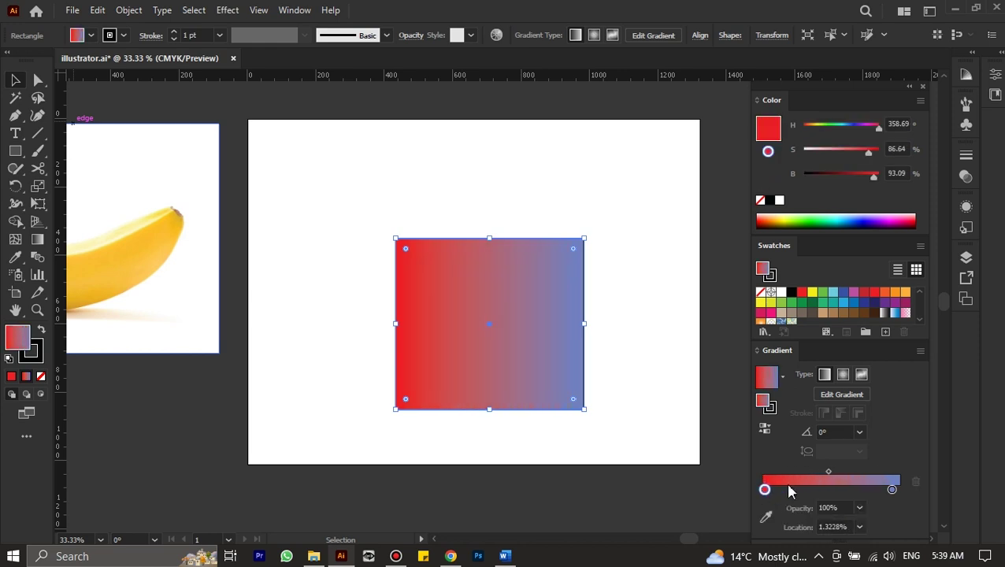
Step: Place the blue stop at the gradient's end and set the midpoint between red and blue to about 55%
{"action": "left_click", "coordinate": [828, 472]}
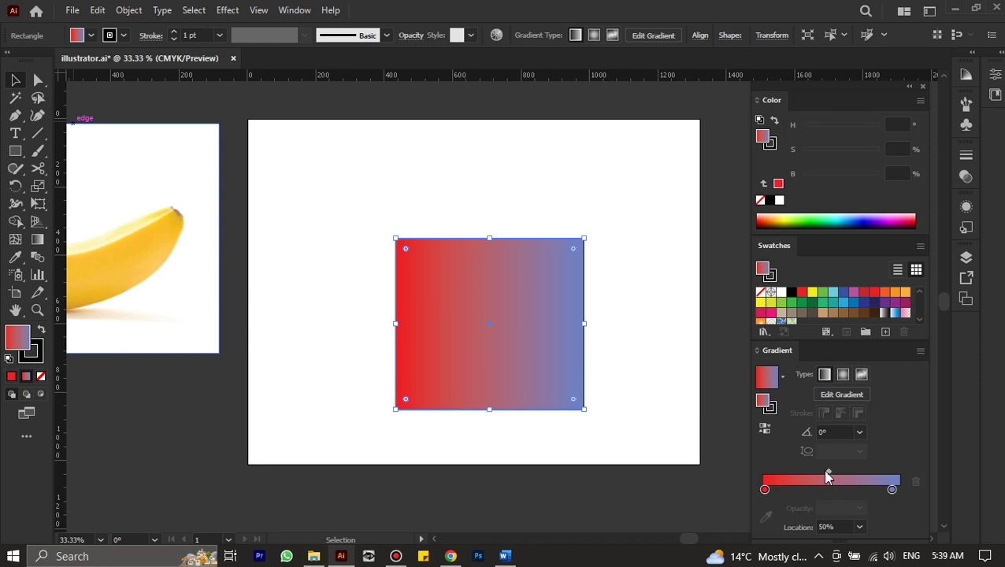
{"action": "left_click_drag", "start_coordinate": [828, 471], "coordinate": [784, 478]}
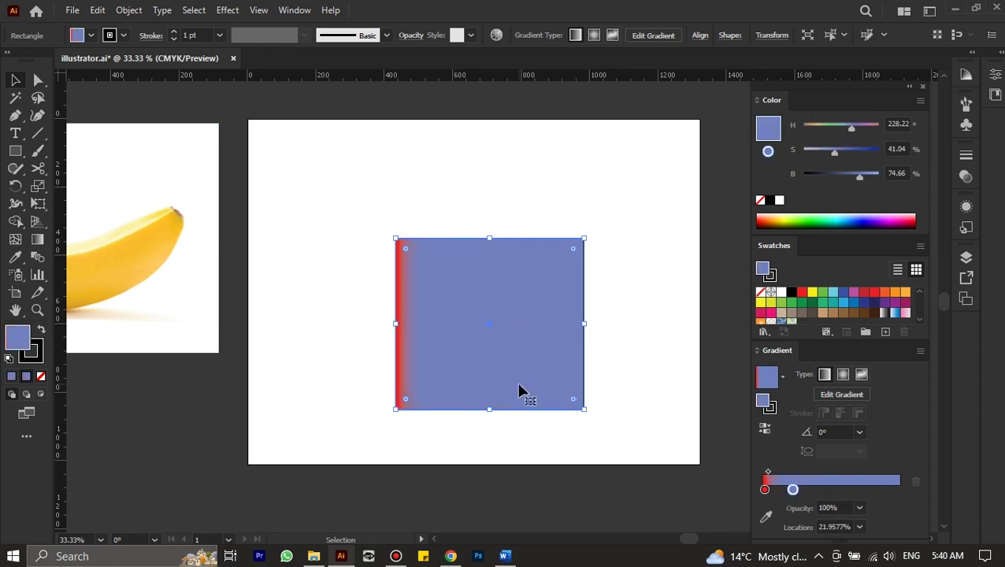
{"action": "left_click_drag", "start_coordinate": [793, 490], "coordinate": [900, 490]}
{"action": "left_click_drag", "start_coordinate": [782, 473], "coordinate": [838, 473]}
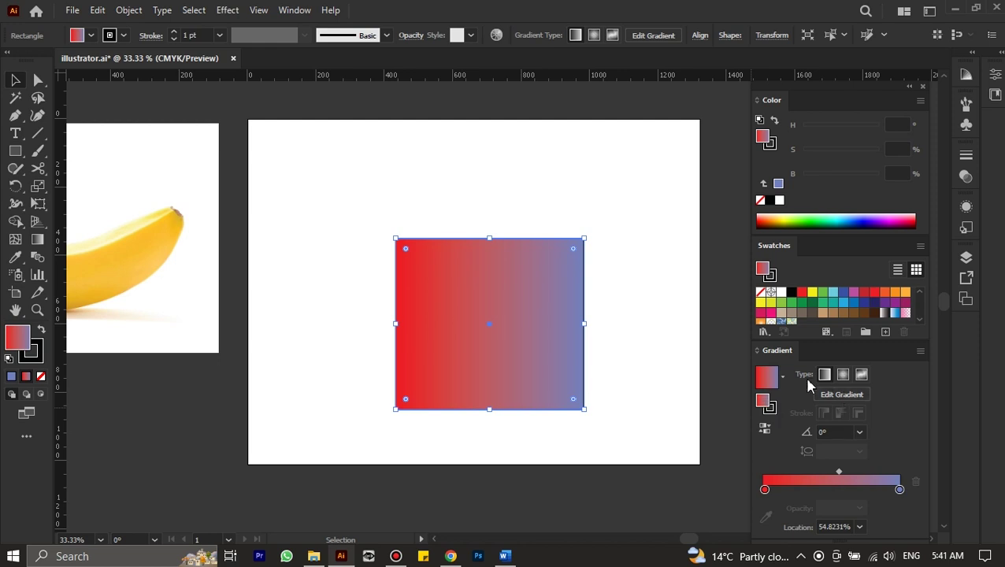
Step: Change the rectangle's gradient to radial and set its aspect ratio to 200%
{"action": "left_click", "coordinate": [843, 374]}
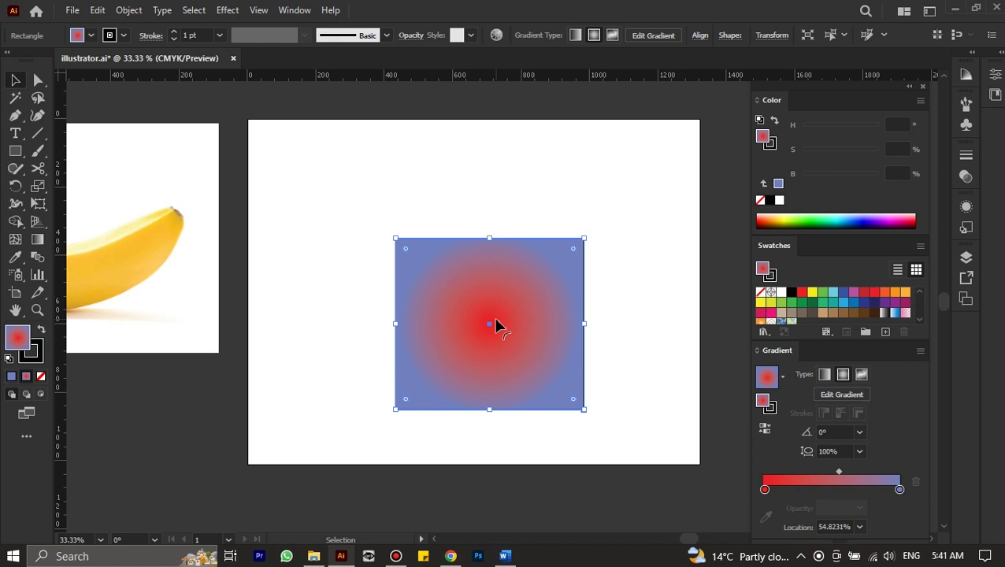
{"action": "left_click", "coordinate": [859, 454]}
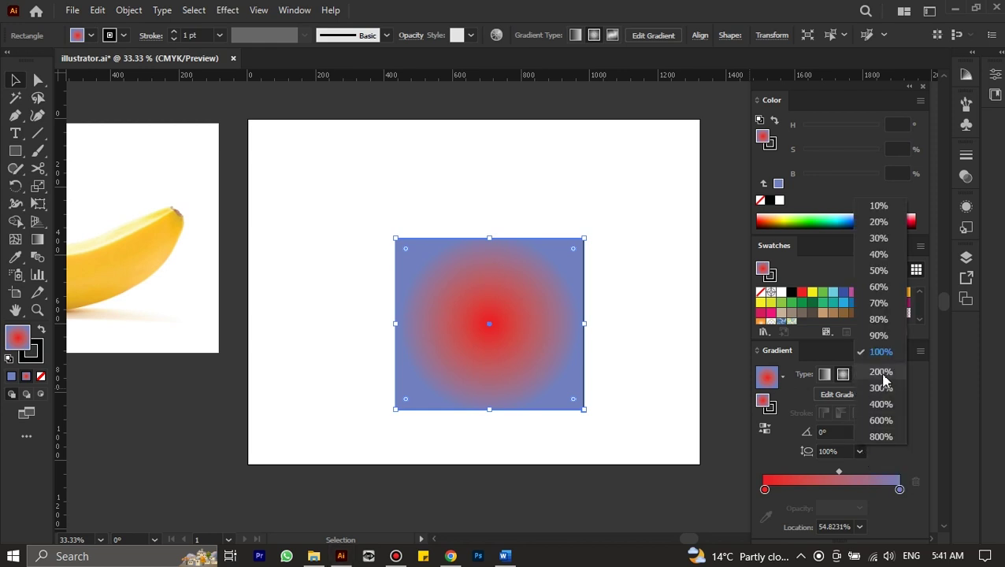
{"action": "double_click", "coordinate": [764, 490]}
{"action": "left_click", "coordinate": [860, 452]}
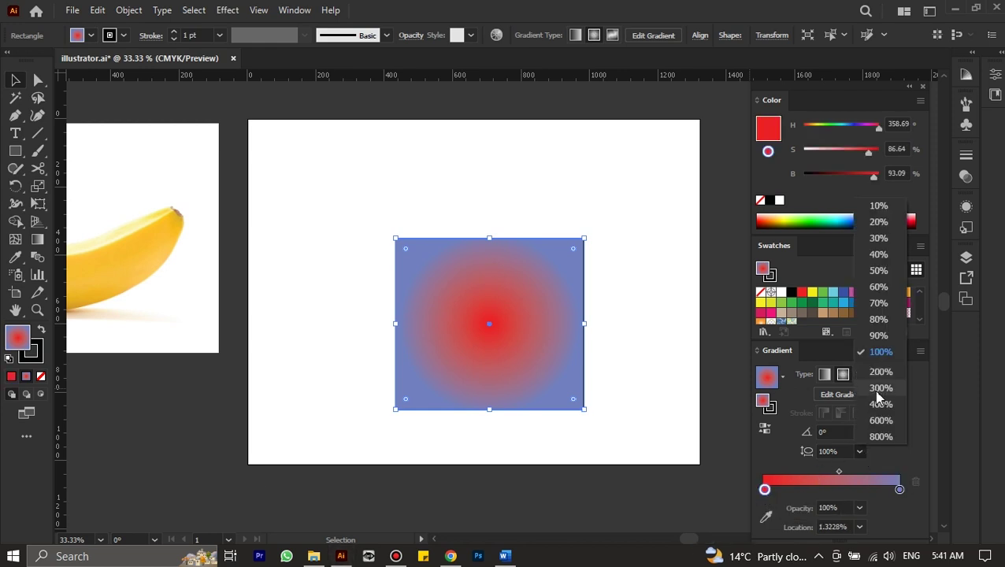
{"action": "left_click", "coordinate": [881, 381]}
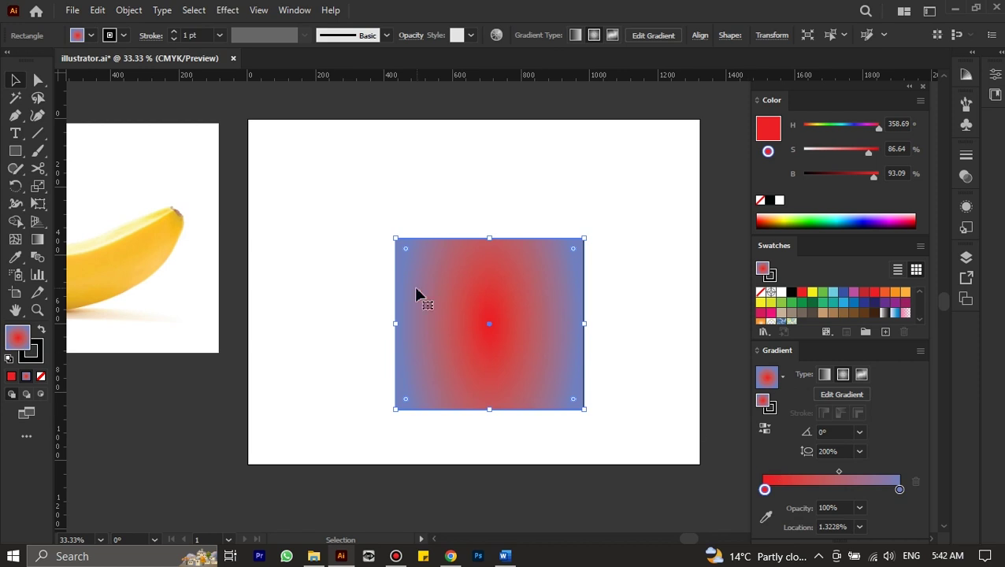
Step: Use the Gradient tool to point the radial gradient upward and shrink it to a narrow ellipse inside the rectangle
{"action": "left_click", "coordinate": [35, 242]}
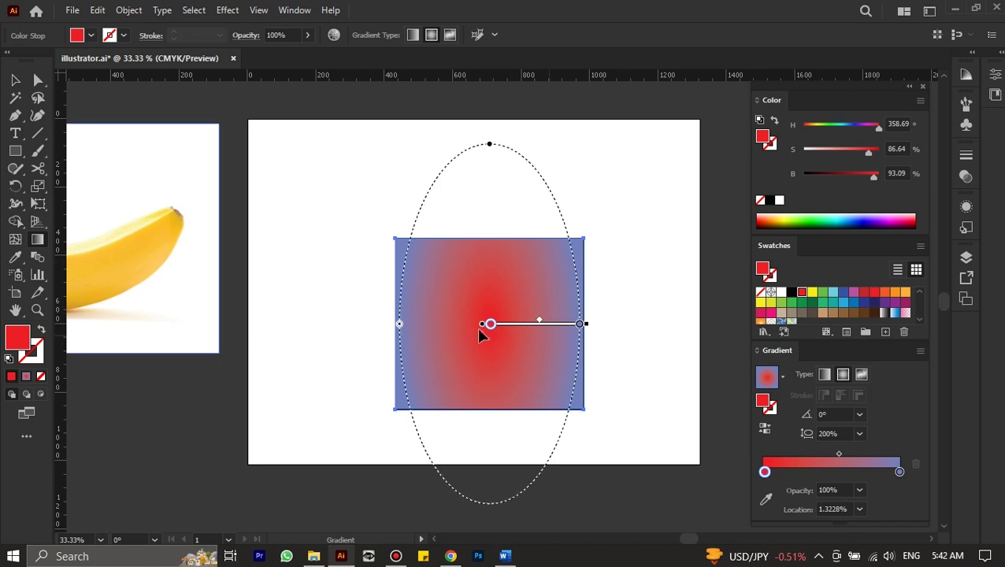
{"action": "mouse_move", "coordinate": [488, 329]}
{"action": "left_mouse_down"}
{"action": "mouse_move", "coordinate": [398, 334]}
{"action": "mouse_move", "coordinate": [410, 358]}
{"action": "mouse_move", "coordinate": [498, 410]}
{"action": "mouse_move", "coordinate": [492, 457]}
{"action": "mouse_move", "coordinate": [490, 344]}
{"action": "mouse_move", "coordinate": [489, 361]}
{"action": "left_mouse_up"}
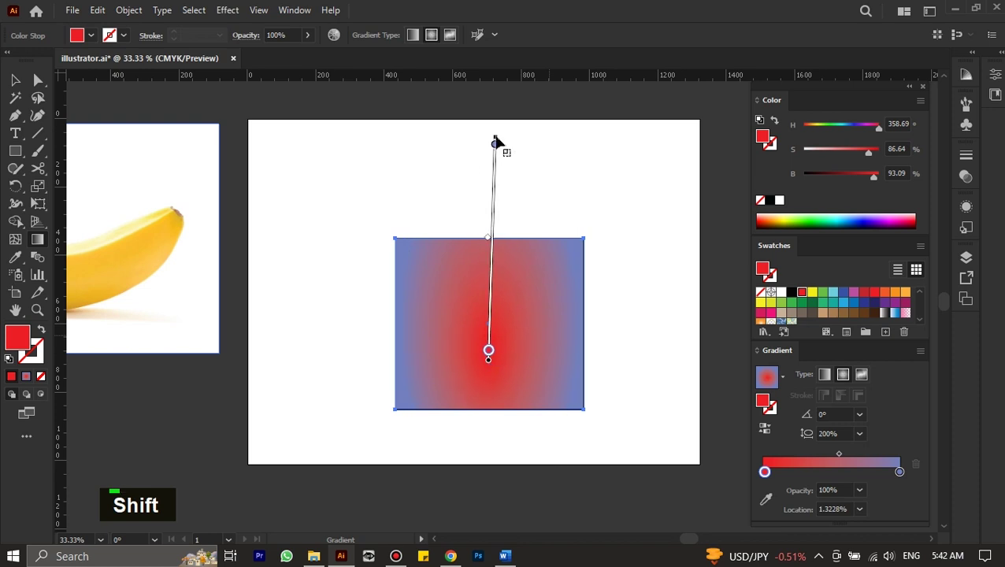
{"action": "mouse_move", "coordinate": [495, 142]}
{"action": "left_mouse_down"}
{"action": "mouse_move", "coordinate": [486, 311]}
{"action": "mouse_move", "coordinate": [503, 265]}
{"action": "mouse_move", "coordinate": [507, 286]}
{"action": "left_mouse_up"}
Step: Set the radial gradient's aspect ratio to 100% and adjust its annotator so the blue stop sits at about 53%
{"action": "left_click", "coordinate": [859, 433]}
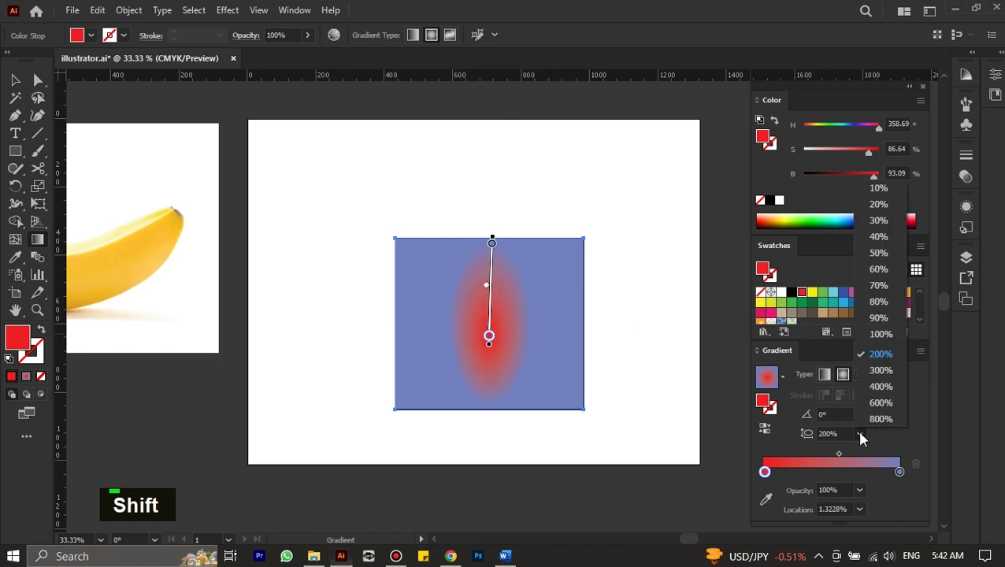
{"action": "left_click", "coordinate": [879, 339]}
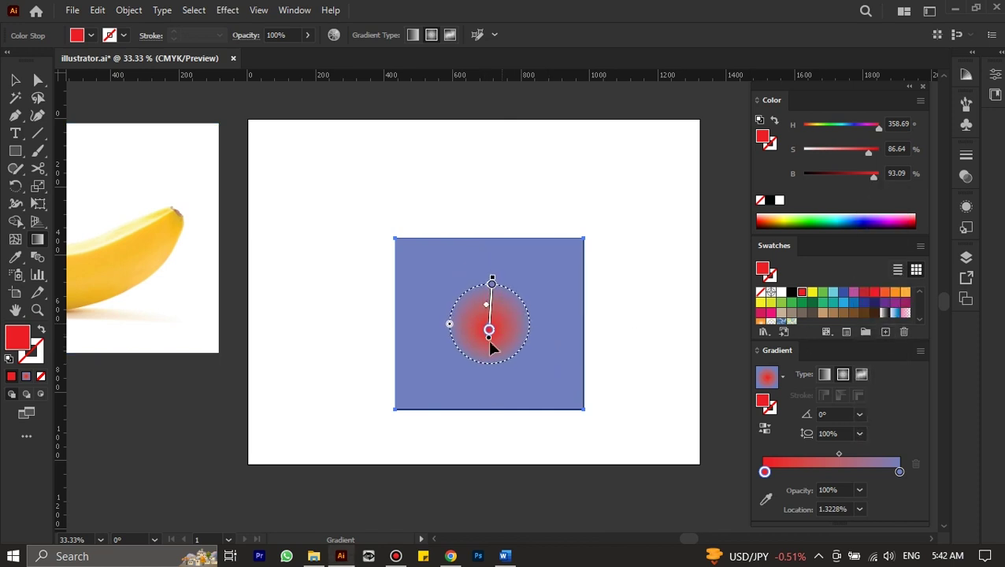
{"action": "mouse_move", "coordinate": [489, 341]}
{"action": "left_mouse_down"}
{"action": "mouse_move", "coordinate": [524, 343]}
{"action": "mouse_move", "coordinate": [464, 320]}
{"action": "mouse_move", "coordinate": [510, 350]}
{"action": "mouse_move", "coordinate": [484, 334]}
{"action": "left_mouse_up"}
{"action": "left_click", "coordinate": [487, 276]}
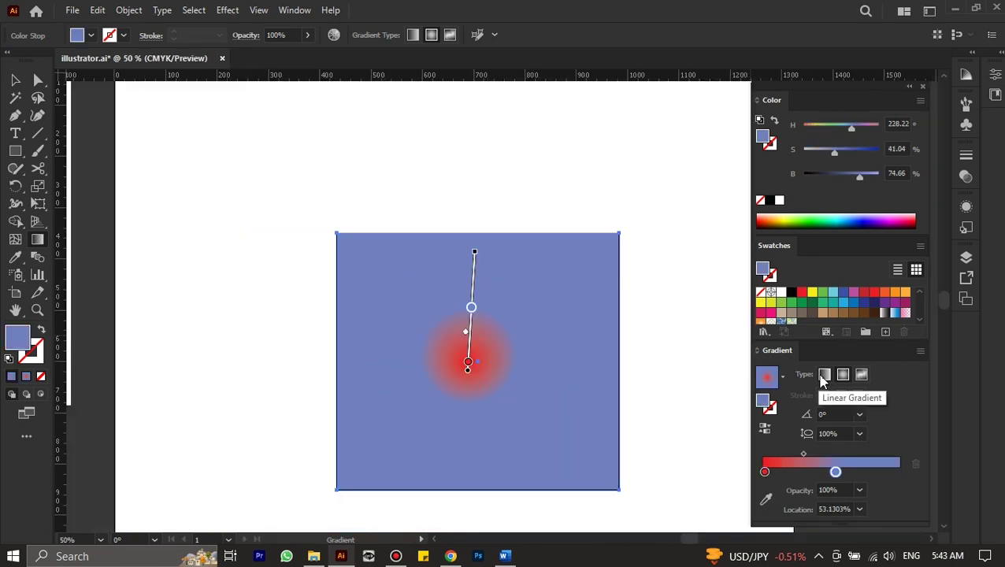
Step: Switch the gradient to linear and space its colors with the blue stop at about 94% and the midpoint slightly closer to red
{"action": "left_click", "coordinate": [824, 376]}
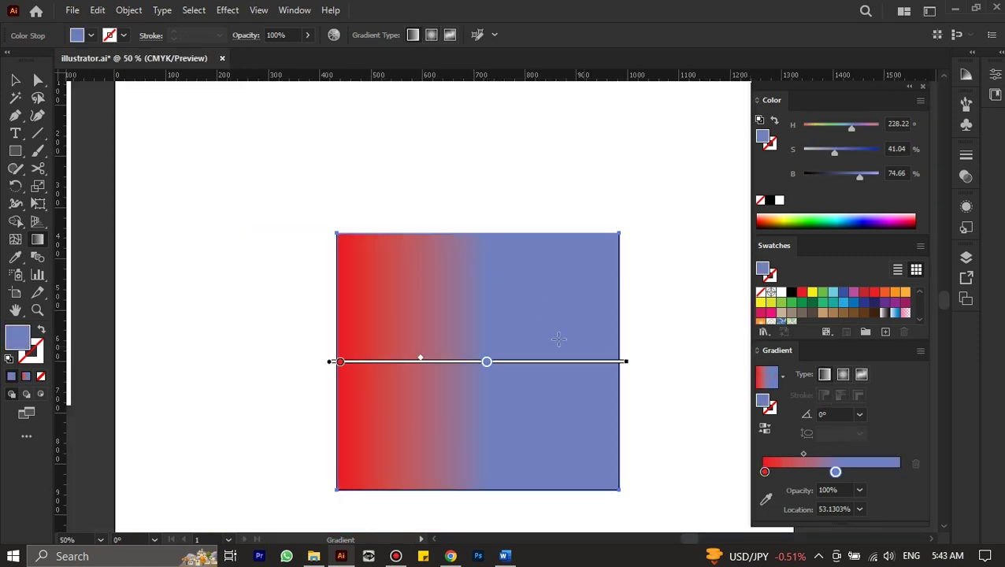
{"action": "mouse_move", "coordinate": [486, 364]}
{"action": "left_mouse_down"}
{"action": "mouse_move", "coordinate": [621, 362]}
{"action": "mouse_move", "coordinate": [490, 364]}
{"action": "mouse_move", "coordinate": [601, 365]}
{"action": "left_mouse_up"}
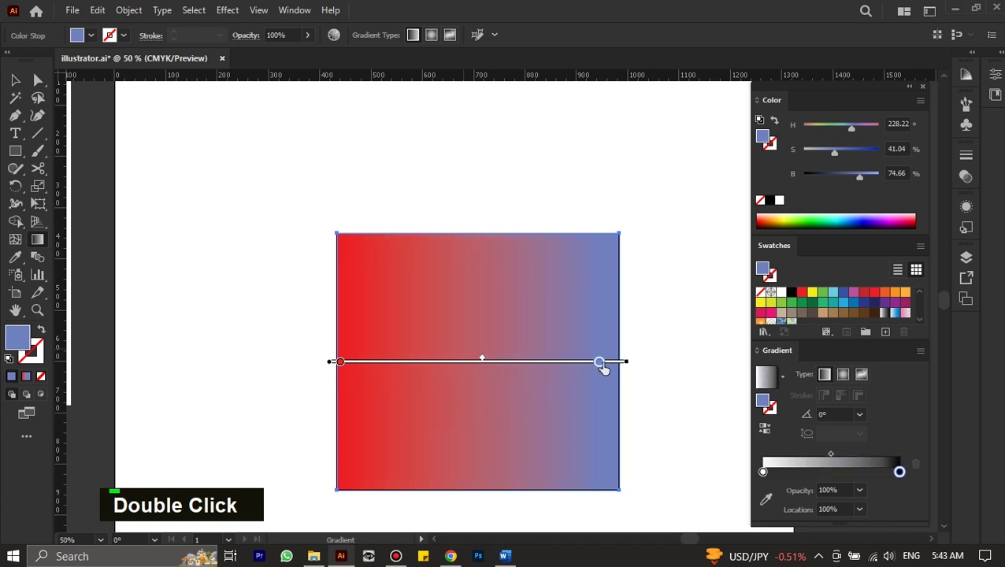
{"action": "mouse_move", "coordinate": [487, 361]}
{"action": "left_mouse_down"}
{"action": "mouse_move", "coordinate": [551, 365]}
{"action": "mouse_move", "coordinate": [467, 360]}
{"action": "left_mouse_up"}
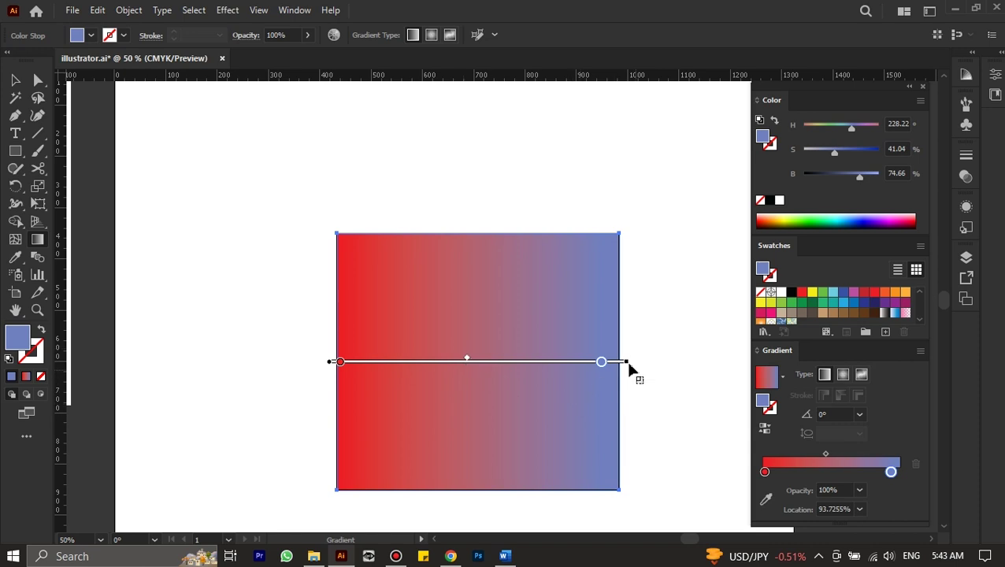
Step: Reverse the linear gradient to 180° and shorten its blend to a narrow band left of the rectangle's center
{"action": "mouse_move", "coordinate": [632, 361]}
{"action": "left_mouse_down"}
{"action": "mouse_move", "coordinate": [628, 312]}
{"action": "mouse_move", "coordinate": [521, 211]}
{"action": "mouse_move", "coordinate": [397, 200]}
{"action": "mouse_move", "coordinate": [251, 243]}
{"action": "mouse_move", "coordinate": [225, 338]}
{"action": "mouse_move", "coordinate": [99, 370]}
{"action": "mouse_move", "coordinate": [211, 379]}
{"action": "mouse_move", "coordinate": [421, 364]}
{"action": "mouse_move", "coordinate": [350, 363]}
{"action": "left_mouse_up"}
{"action": "scroll", "coordinate": [120, 359], "scroll_direction": "down", "scroll_amount": 1, "text": "alt"}
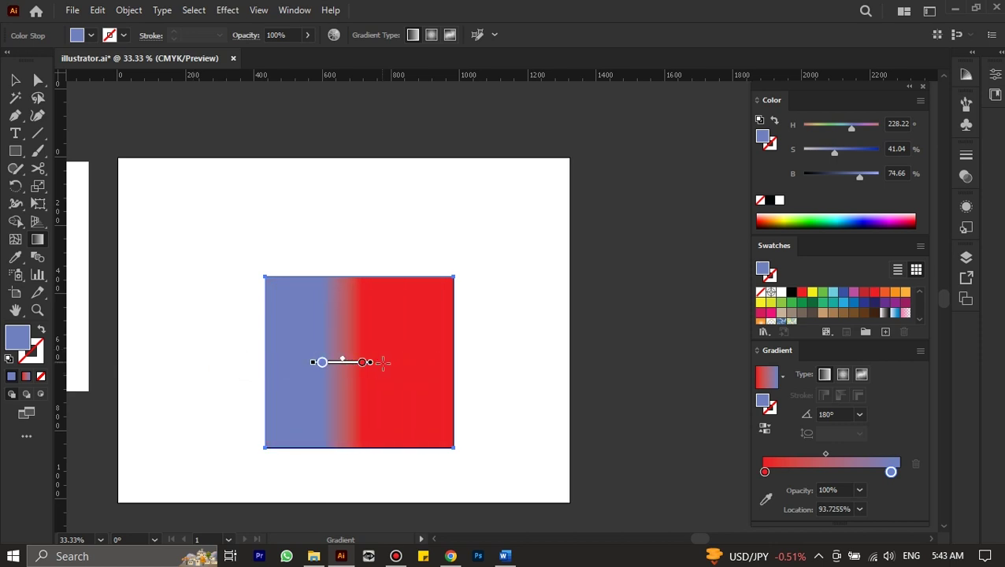
Step: Delete the gradient-filled rectangle from the artboard
{"action": "key", "text": "v"}
{"action": "left_click_drag", "start_coordinate": [516, 458], "coordinate": [199, 232]}
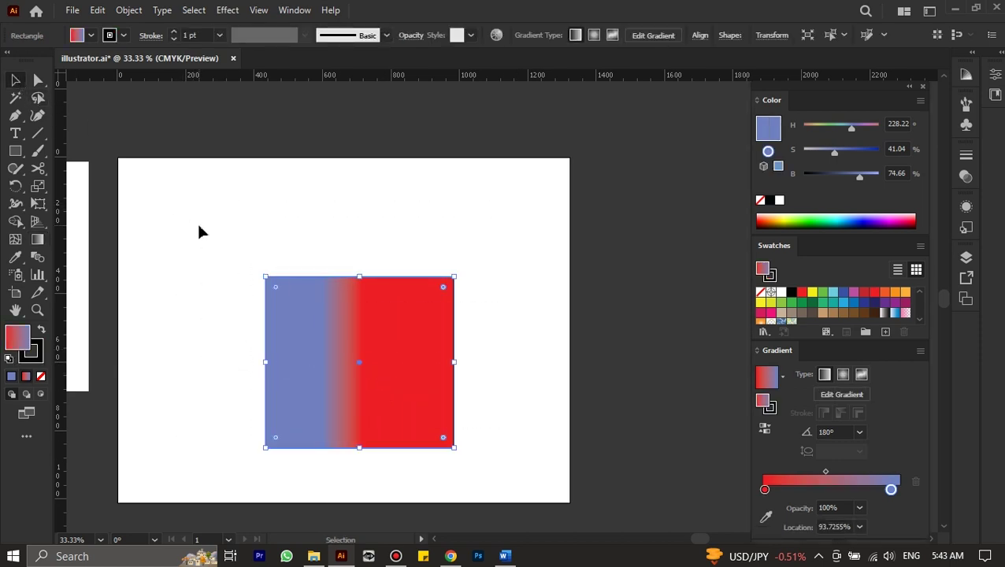
{"action": "key", "text": "Delete"}
Step: Draw a small square with the default white fill and black stroke and position it left of the artboard's center
{"action": "double_click", "coordinate": [15, 151]}
{"action": "left_click_drag", "start_coordinate": [289, 213], "coordinate": [214, 307]}
{"action": "left_click", "coordinate": [9, 359]}
{"action": "key", "text": "v"}
{"action": "left_click_drag", "start_coordinate": [289, 306], "coordinate": [276, 281]}
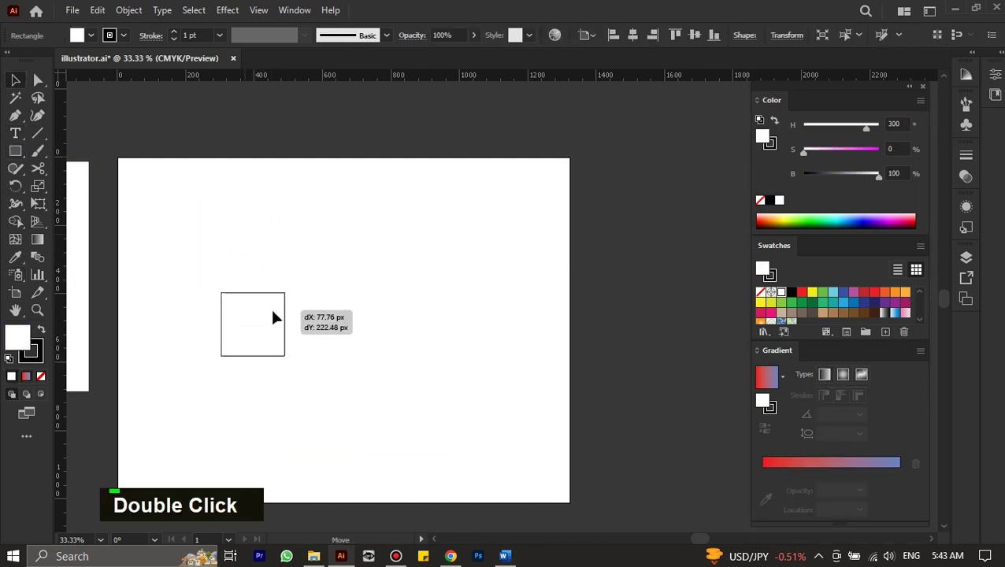
{"action": "left_click_drag", "start_coordinate": [273, 316], "coordinate": [288, 325]}
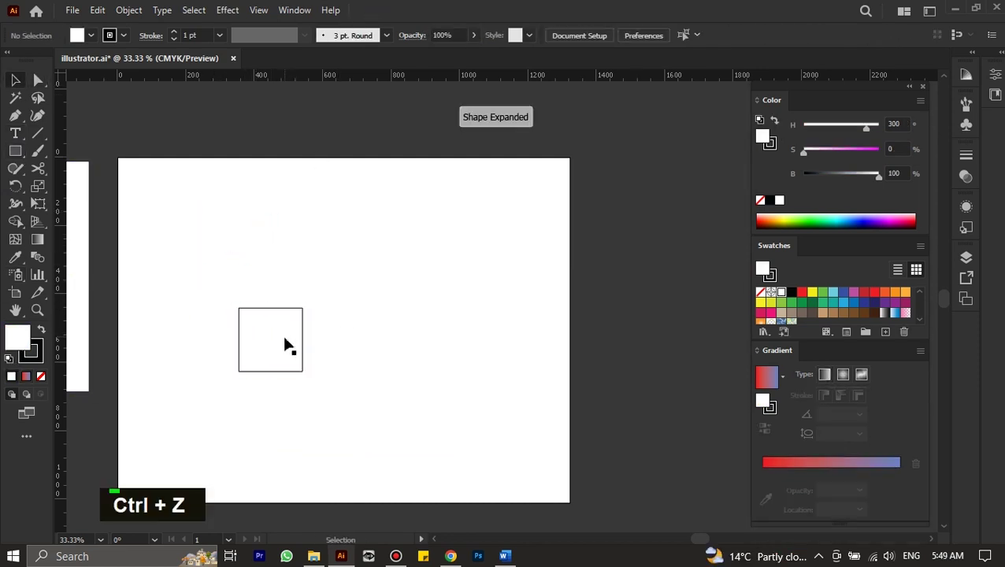
Step: Duplicate the square flush against its right side and again flush against its top side
{"action": "left_click_drag", "start_coordinate": [285, 344], "coordinate": [352, 346]}
{"action": "left_click", "coordinate": [419, 329], "text": "alt"}
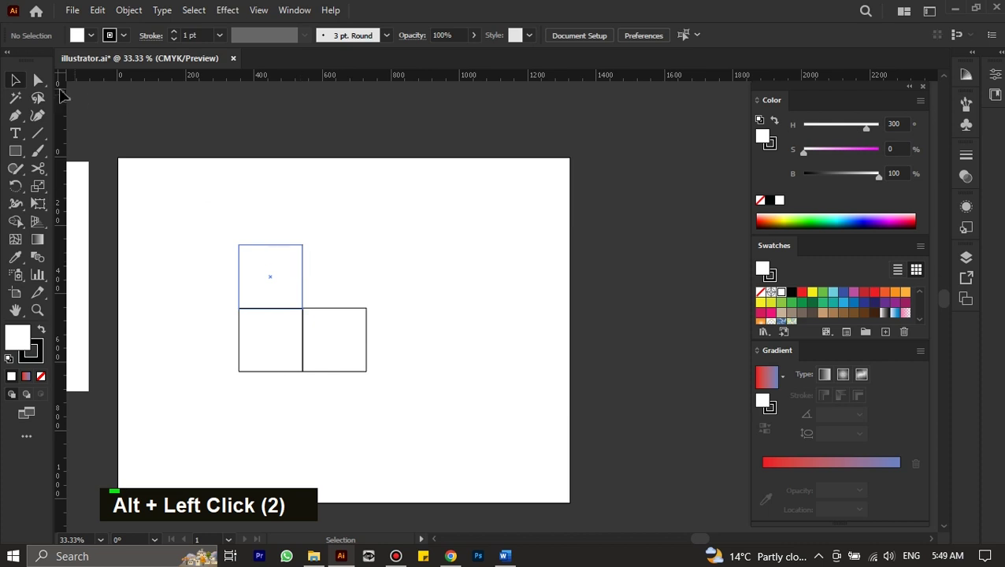
Step: Skew the upper and right squares by their outer edges until they meet and form a cube with the front square
{"action": "key", "text": "a"}
{"action": "left_click_drag", "start_coordinate": [190, 225], "coordinate": [332, 284]}
{"action": "left_click", "coordinate": [433, 347]}
{"action": "left_click_drag", "start_coordinate": [392, 385], "coordinate": [352, 393]}
{"action": "left_click", "coordinate": [411, 347]}
{"action": "left_click_drag", "start_coordinate": [364, 308], "coordinate": [334, 282]}
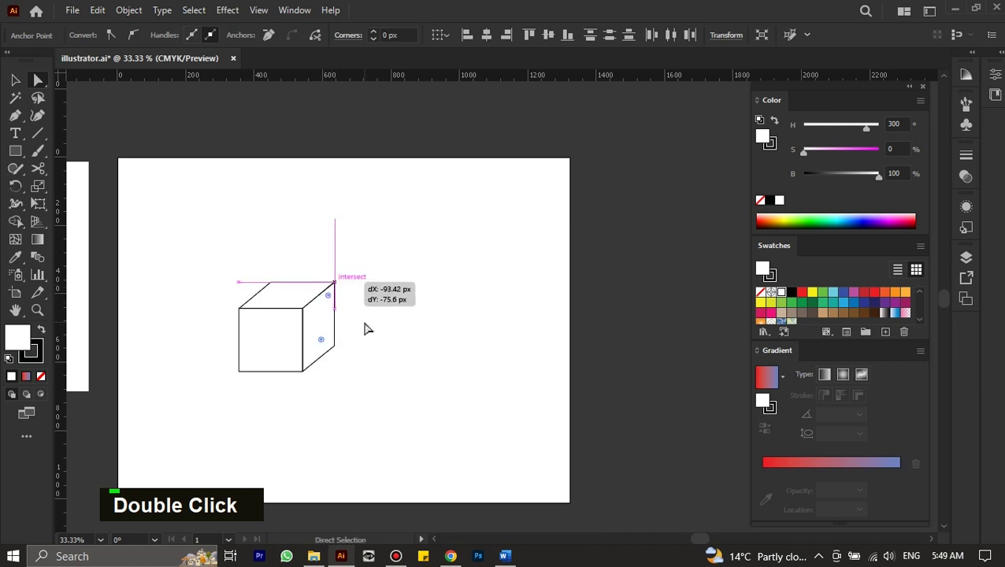
{"action": "left_click", "coordinate": [364, 326]}
{"action": "scroll", "coordinate": [240, 293], "scroll_direction": "up", "scroll_amount": 1}
{"action": "scroll", "coordinate": [272, 305], "scroll_direction": "down", "scroll_amount": 1}
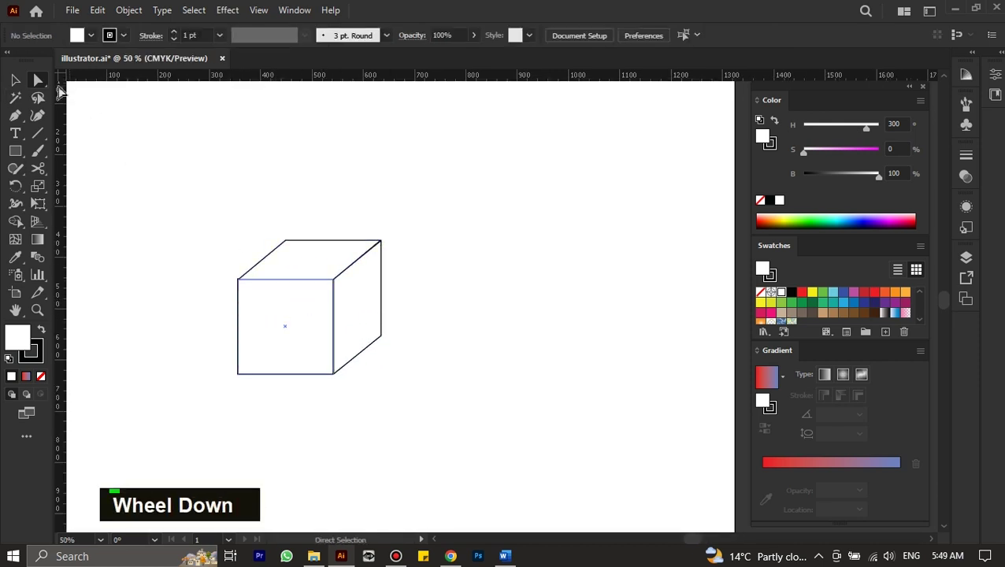
Step: Fill all three cube faces with the dark brown swatch and select the whole cube again
{"action": "left_click", "coordinate": [15, 81]}
{"action": "left_click_drag", "start_coordinate": [413, 206], "coordinate": [150, 414]}
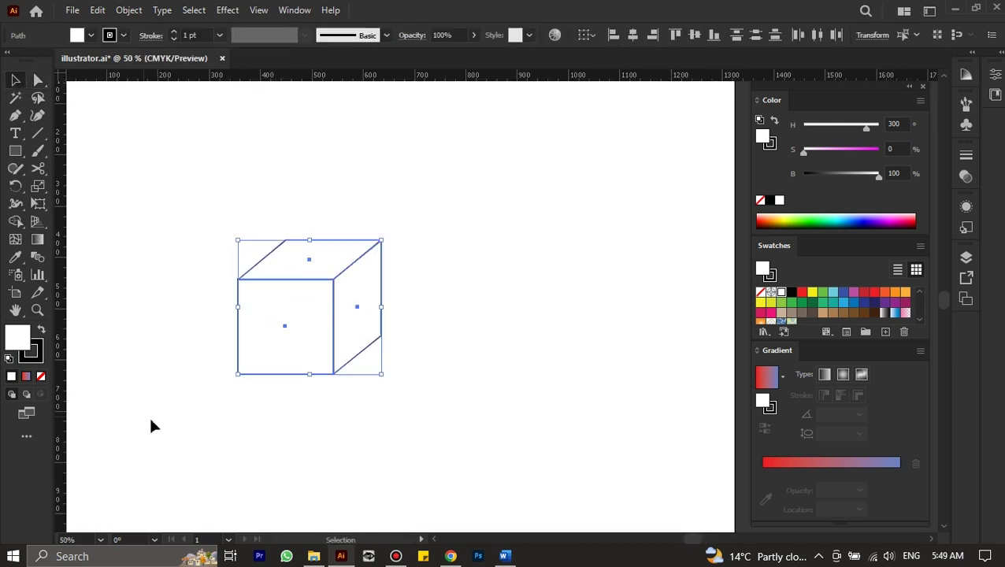
{"action": "left_click", "coordinate": [863, 312]}
{"action": "left_click", "coordinate": [459, 365]}
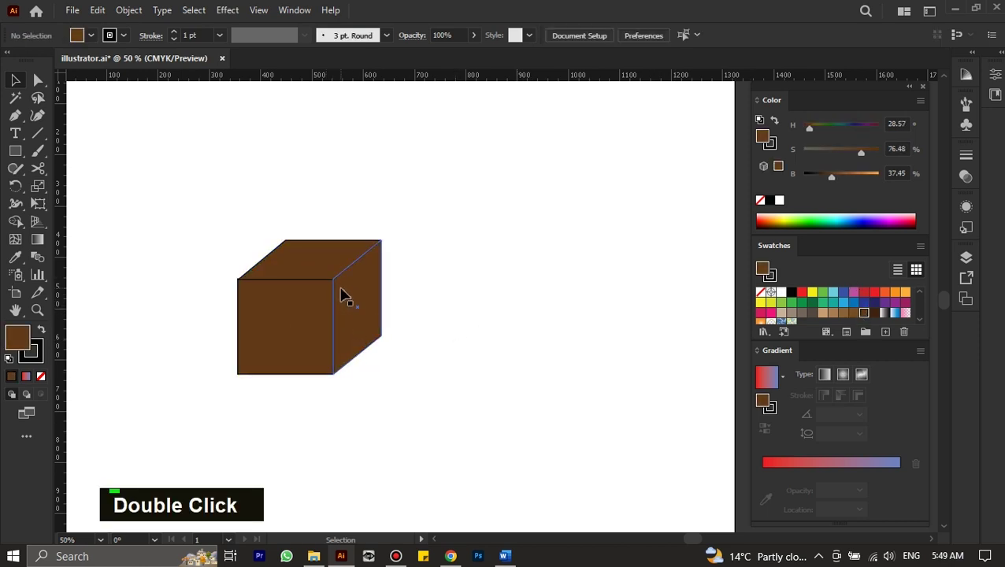
{"action": "left_click_drag", "start_coordinate": [435, 413], "coordinate": [211, 229]}
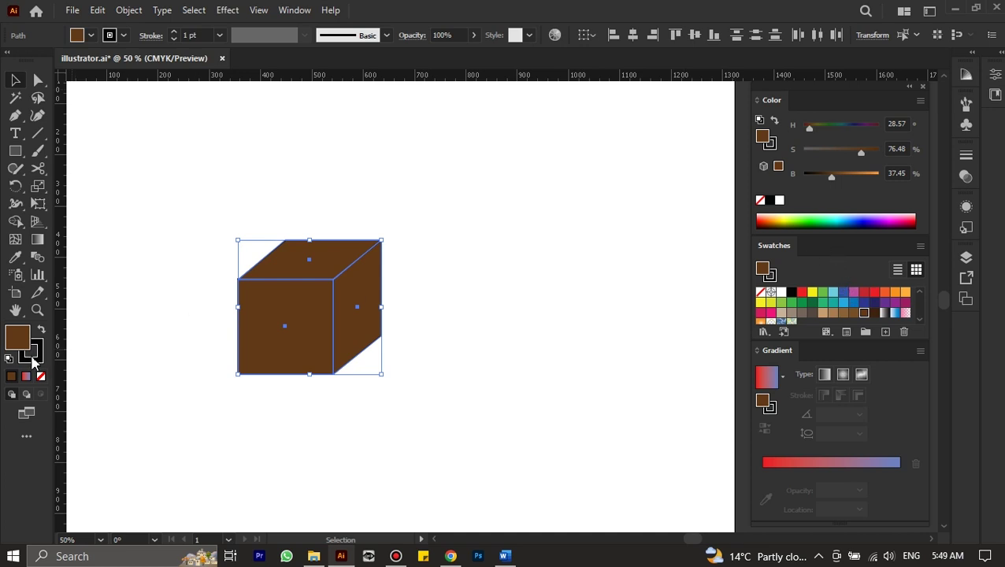
Step: Remove the stroke from all three cube faces and select only the right face
{"action": "left_click", "coordinate": [32, 358]}
{"action": "left_click", "coordinate": [42, 377]}
{"action": "left_click", "coordinate": [250, 439]}
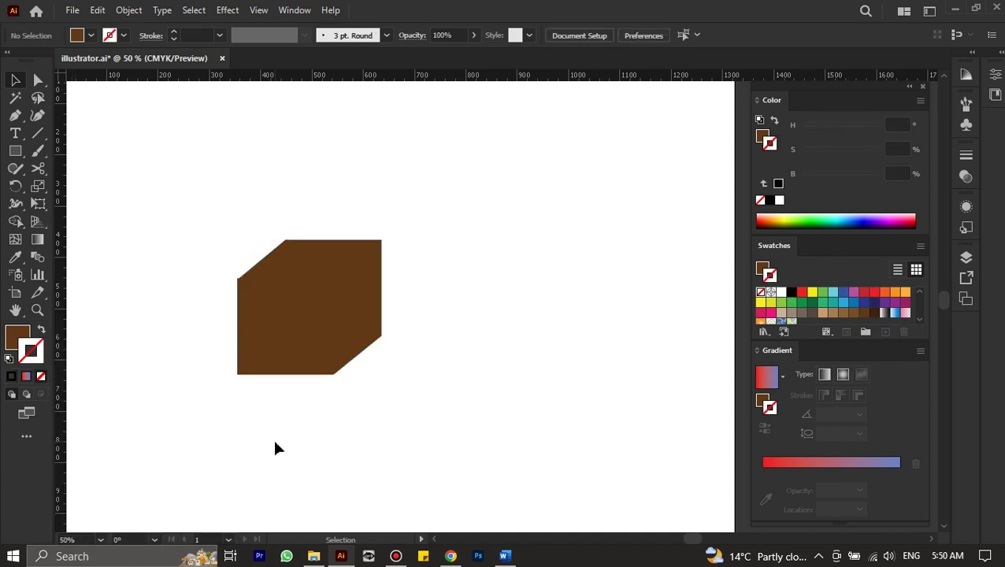
{"action": "left_click_drag", "start_coordinate": [453, 431], "coordinate": [174, 224]}
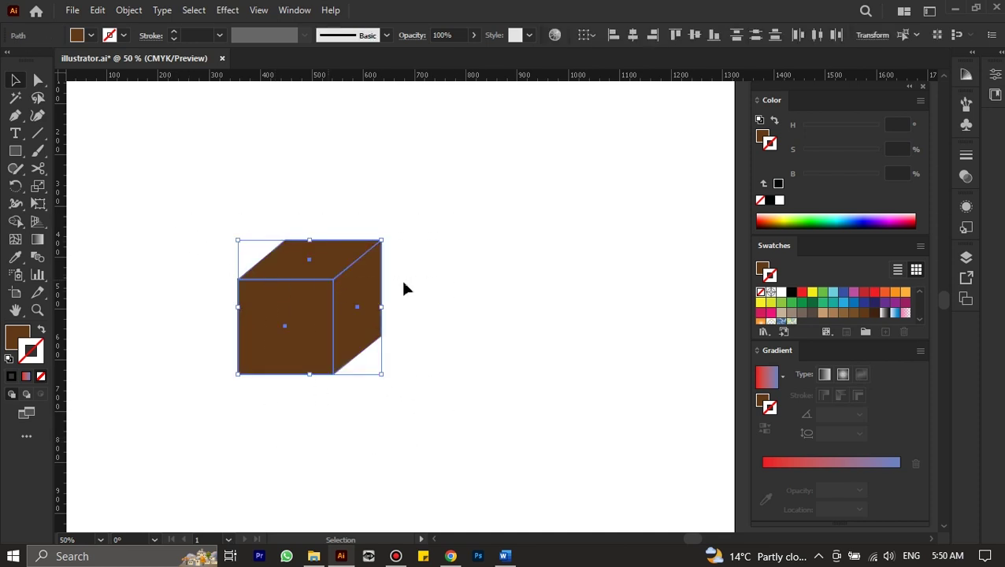
{"action": "left_click", "coordinate": [463, 282]}
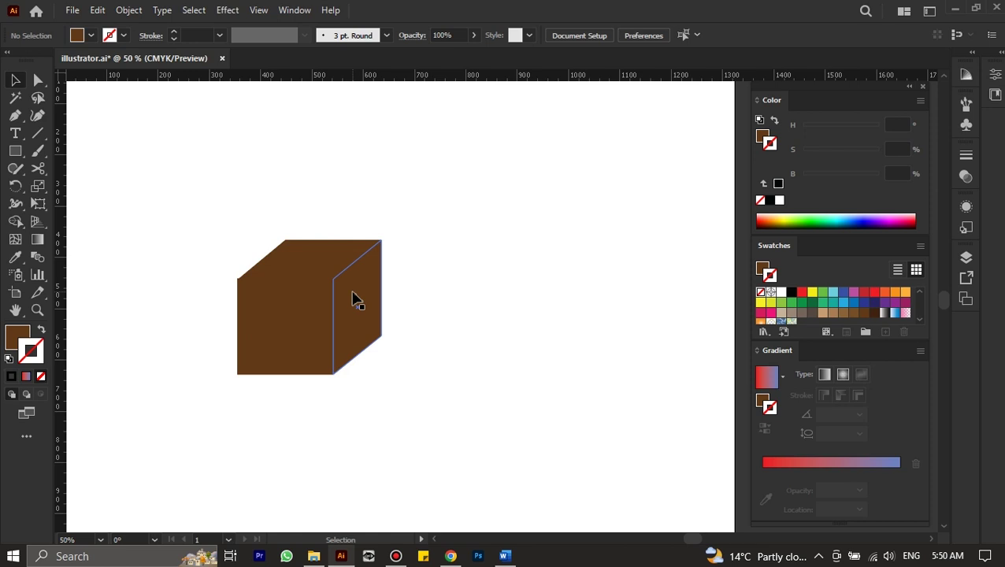
{"action": "left_click", "coordinate": [353, 299]}
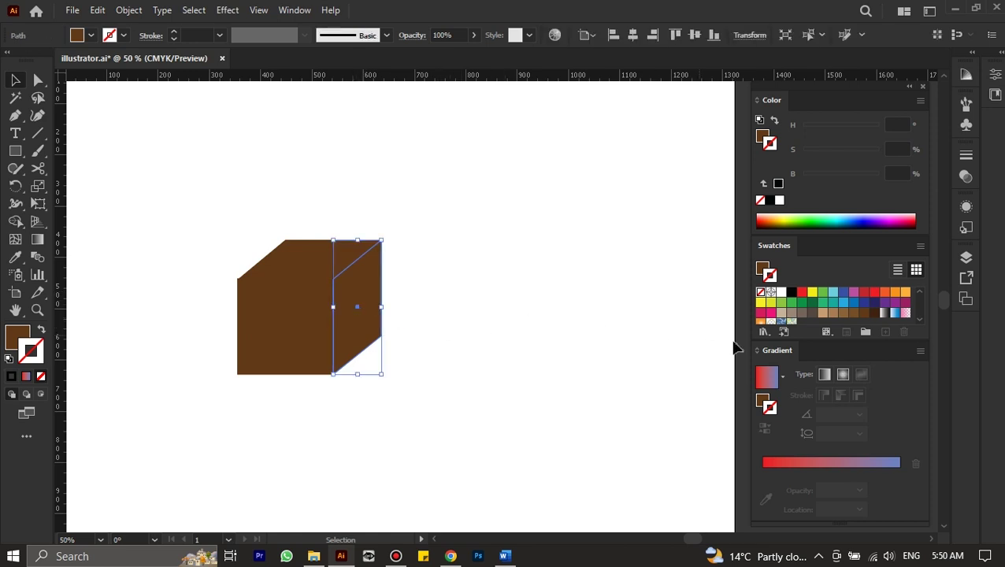
{"action": "left_click", "coordinate": [814, 464]}
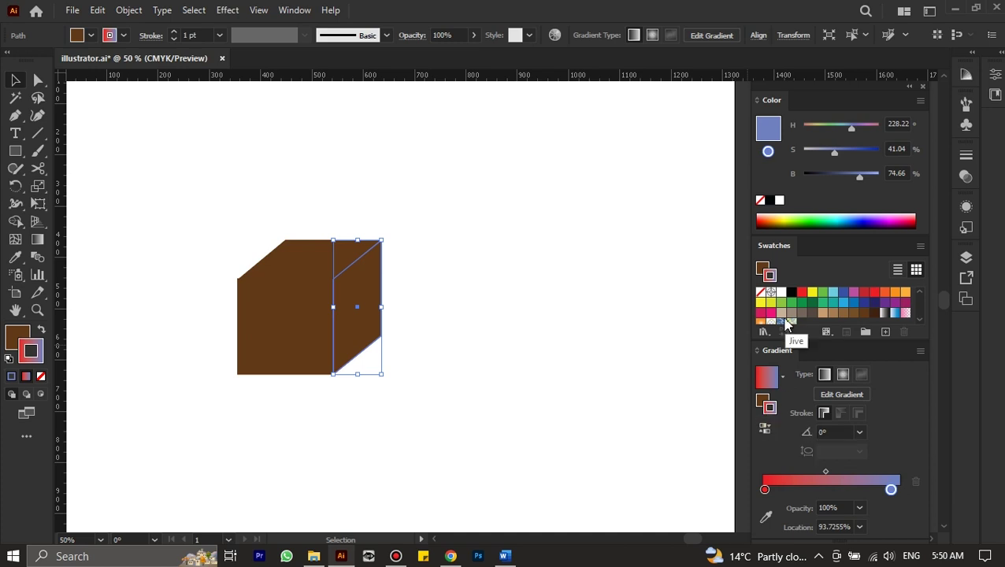
{"action": "left_click", "coordinate": [761, 273]}
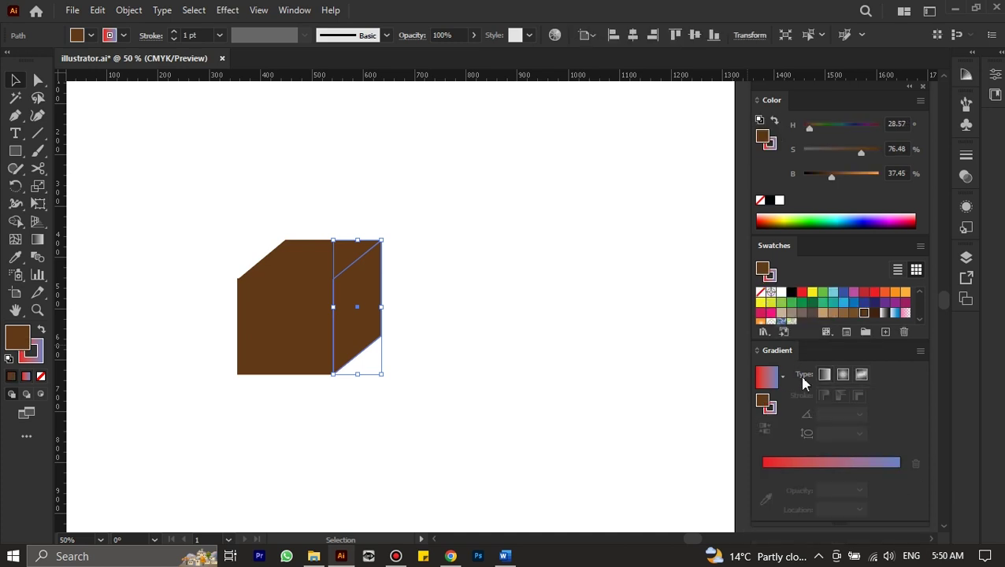
{"action": "left_click", "coordinate": [668, 385]}
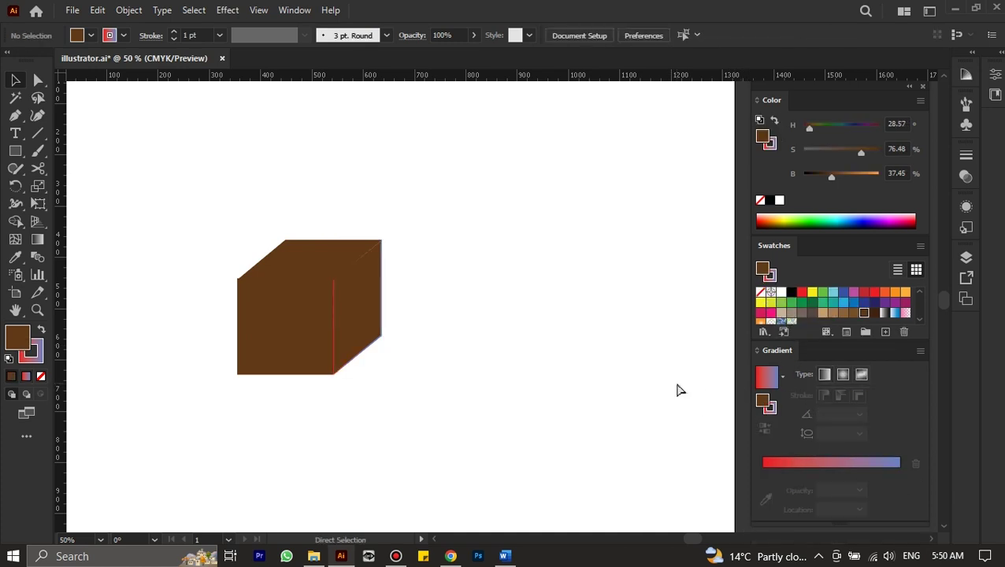
{"action": "key", "text": "ctrl+z"}
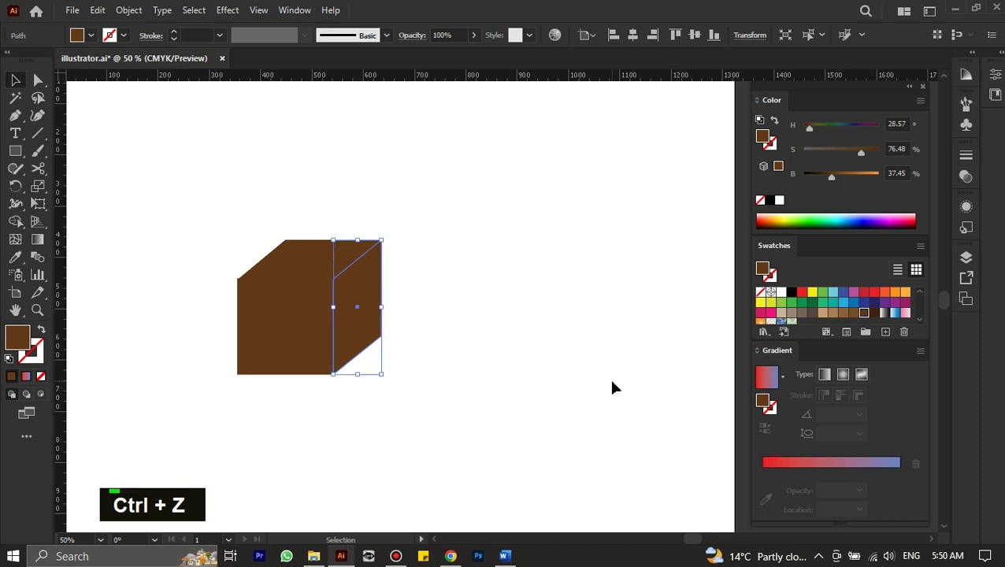
Step: Apply a linear gradient to the right face's fill and replace its red and blue stops with dark brown at both ends
{"action": "left_click", "coordinate": [768, 464]}
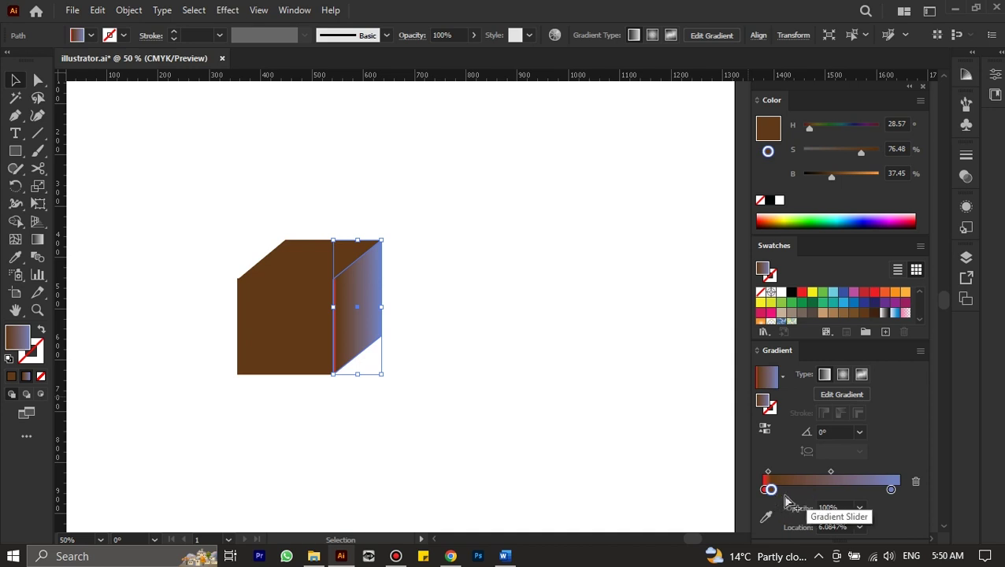
{"action": "mouse_move", "coordinate": [770, 490]}
{"action": "left_mouse_down"}
{"action": "mouse_move", "coordinate": [787, 489]}
{"action": "mouse_move", "coordinate": [771, 520]}
{"action": "mouse_move", "coordinate": [778, 494]}
{"action": "mouse_move", "coordinate": [767, 504]}
{"action": "left_mouse_up"}
{"action": "left_click", "coordinate": [891, 489]}
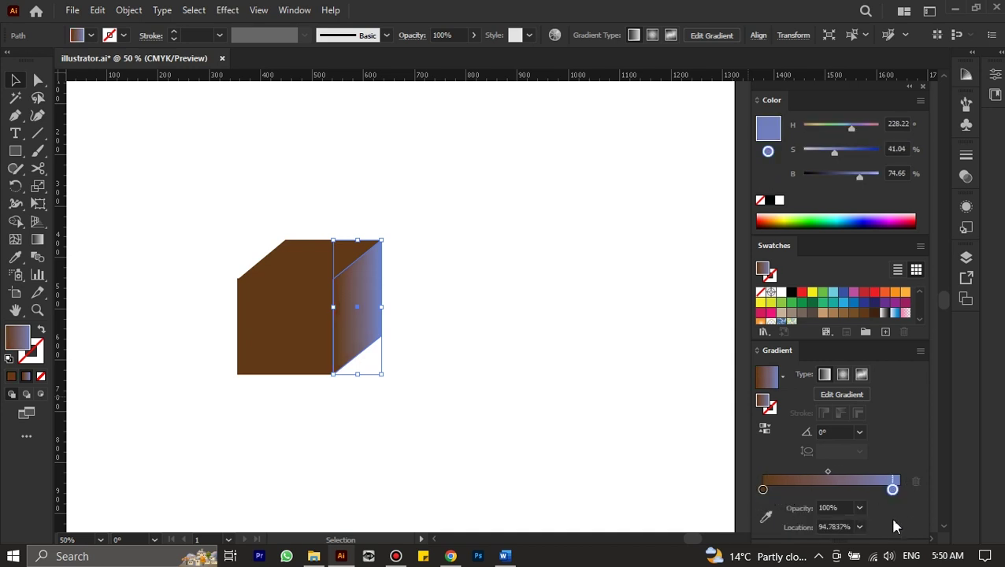
{"action": "key", "text": "alt"}
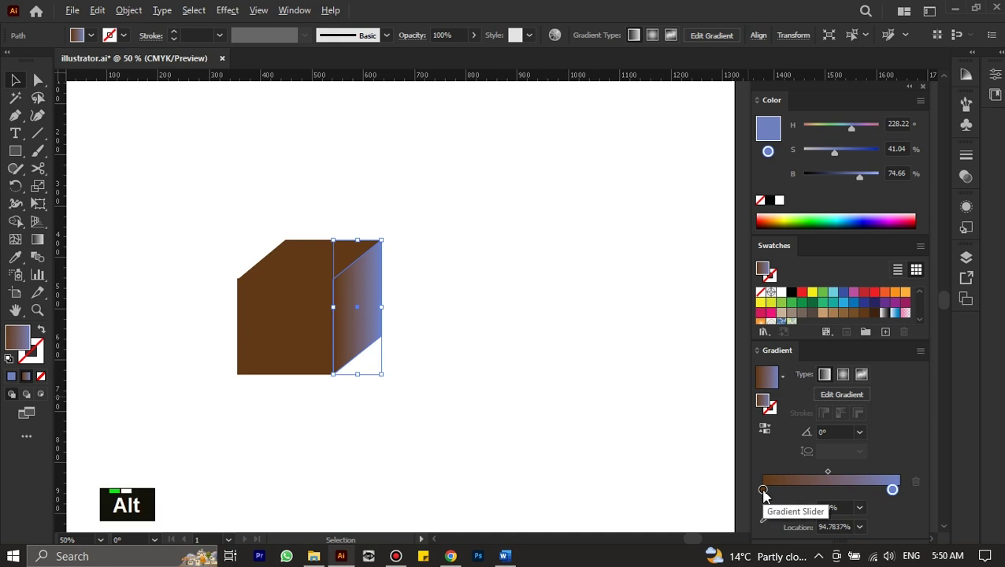
{"action": "left_click_drag", "start_coordinate": [763, 491], "coordinate": [831, 489]}
{"action": "left_click_drag", "start_coordinate": [893, 490], "coordinate": [886, 522]}
{"action": "left_click", "coordinate": [833, 491]}
{"action": "left_click_drag", "start_coordinate": [833, 490], "coordinate": [898, 491]}
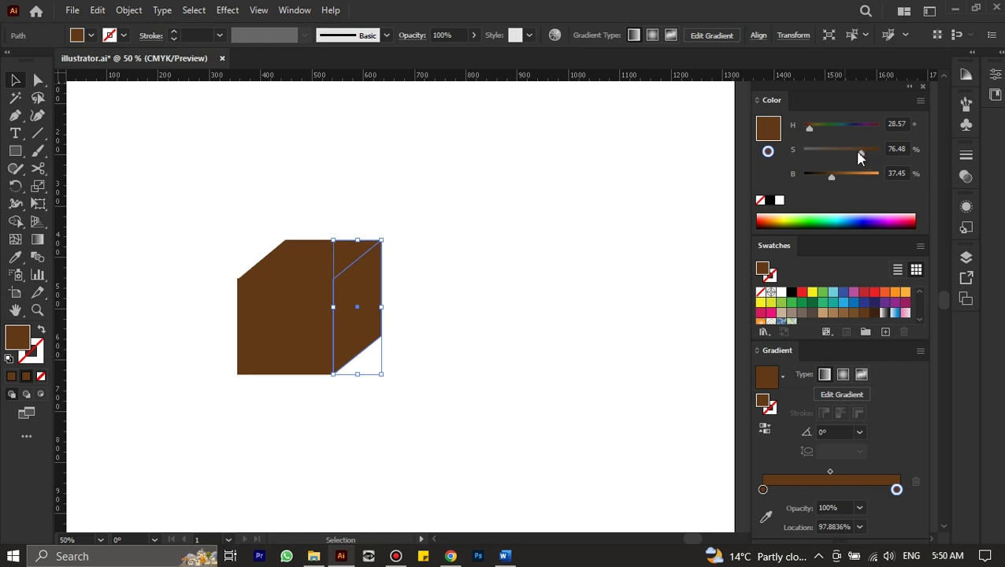
Step: Set the gradient's end stop to 86% saturation and 30% brightness, and its start stop to 82% saturation and 44% brightness
{"action": "left_click_drag", "start_coordinate": [864, 155], "coordinate": [826, 181]}
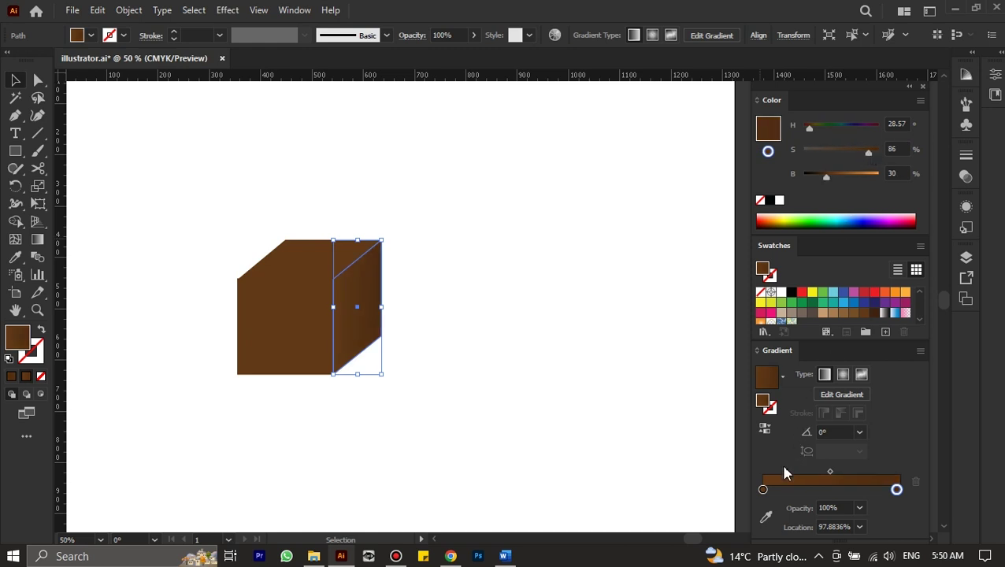
{"action": "left_click", "coordinate": [763, 490]}
{"action": "left_click", "coordinate": [836, 174]}
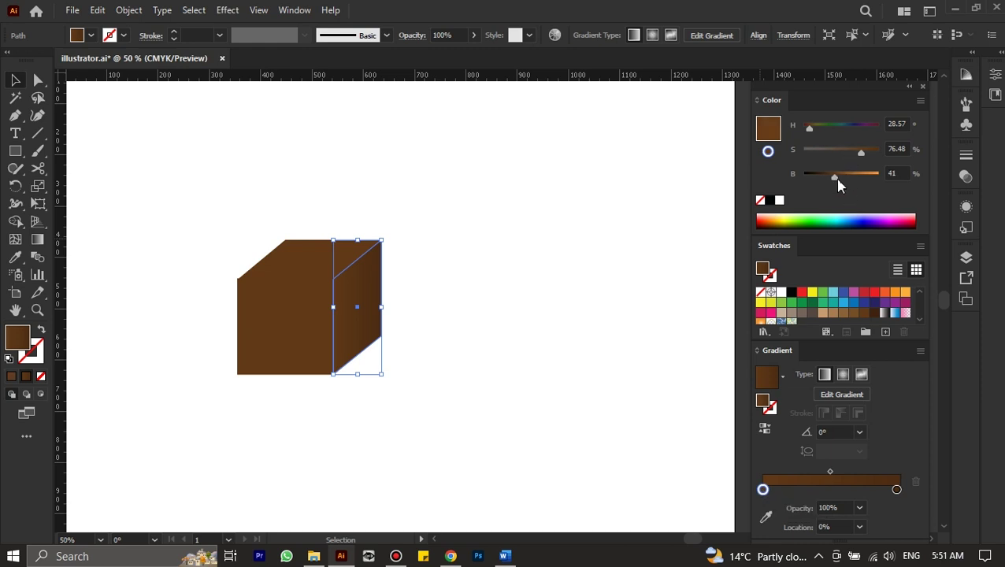
{"action": "left_click_drag", "start_coordinate": [862, 150], "coordinate": [868, 150]}
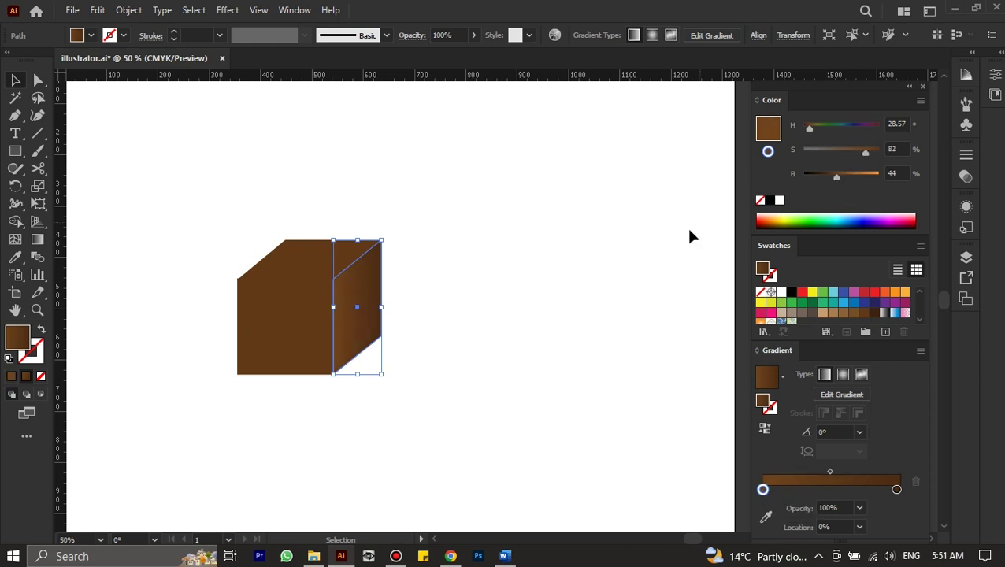
{"action": "left_click", "coordinate": [593, 259]}
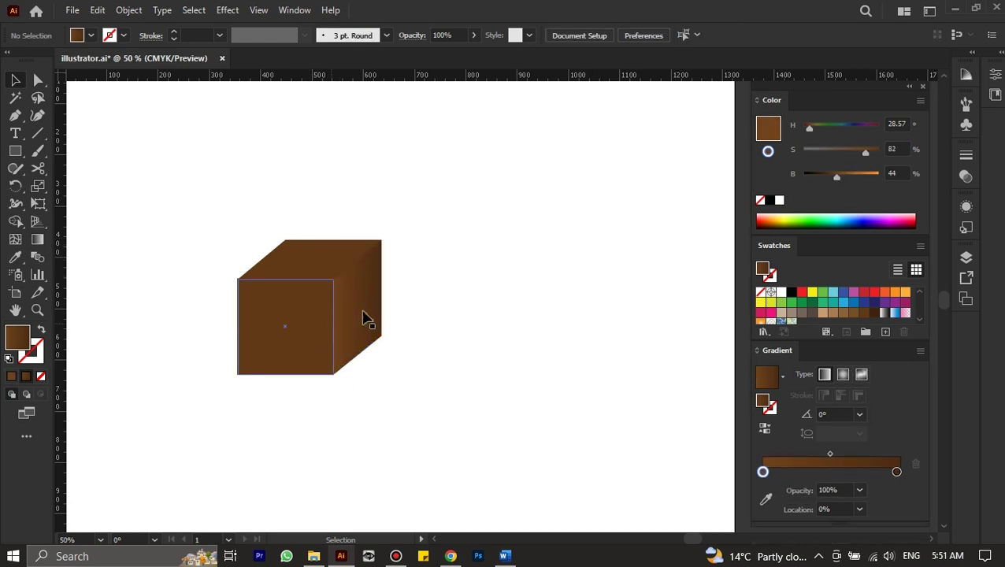
Step: Copy the right face's gradient onto the front face and the top face with the Eyedropper, then clear the selection
{"action": "left_click", "coordinate": [288, 325]}
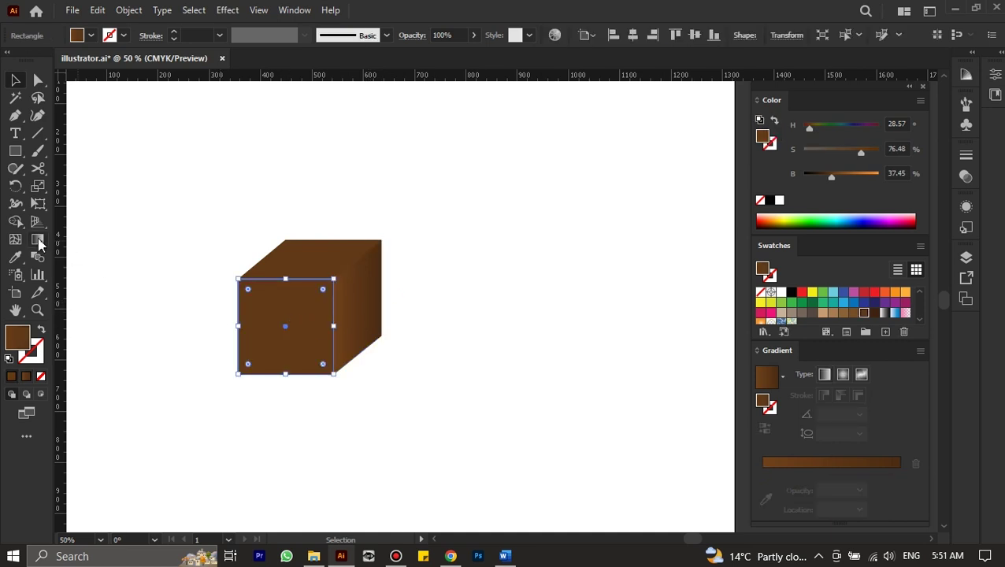
{"action": "left_click", "coordinate": [12, 262]}
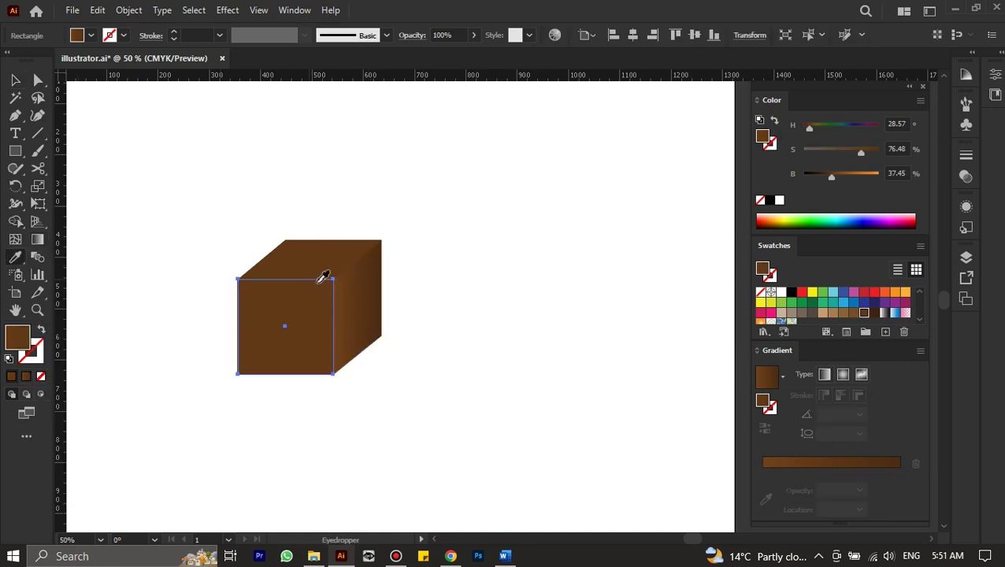
{"action": "left_click", "coordinate": [359, 288]}
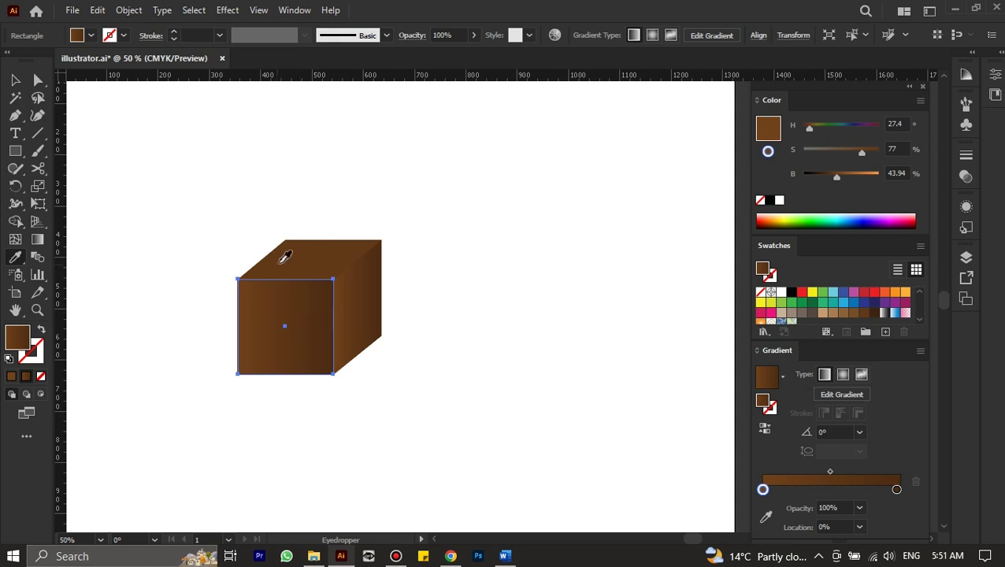
{"action": "left_click", "coordinate": [325, 260], "text": "ctrl"}
{"action": "left_click", "coordinate": [370, 299]}
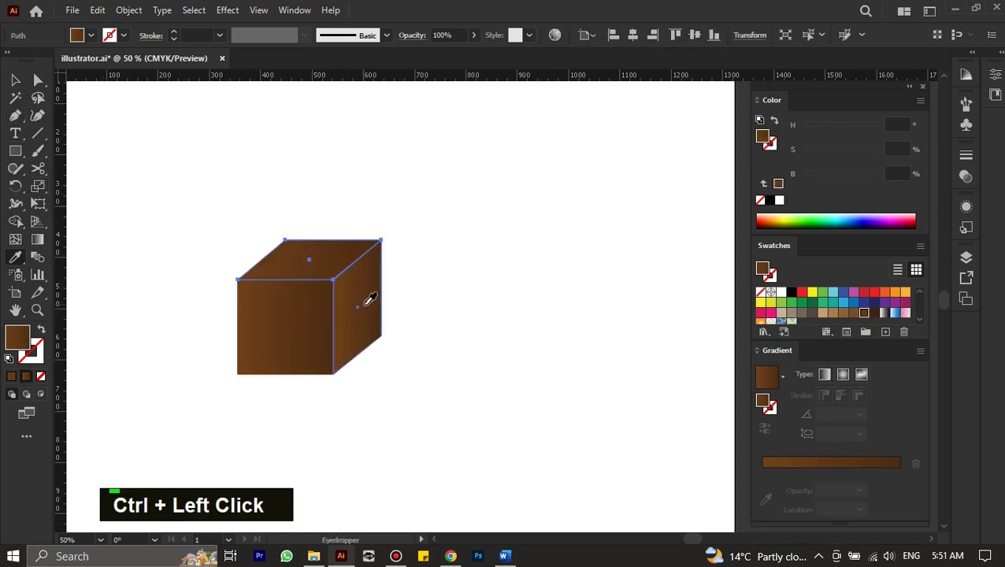
{"action": "left_click", "coordinate": [18, 82]}
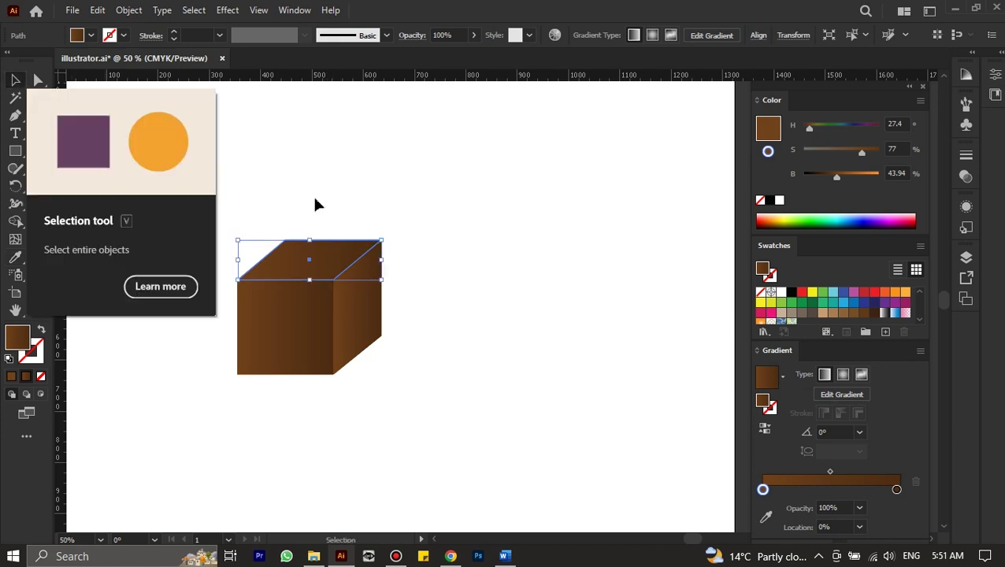
{"action": "left_click", "coordinate": [466, 337]}
Step: Rotate the front face's gradient to -180° and position it across the face with its lighter end at the right face's edge
{"action": "scroll", "coordinate": [319, 313], "scroll_direction": "up", "scroll_amount": 3, "text": "alt"}
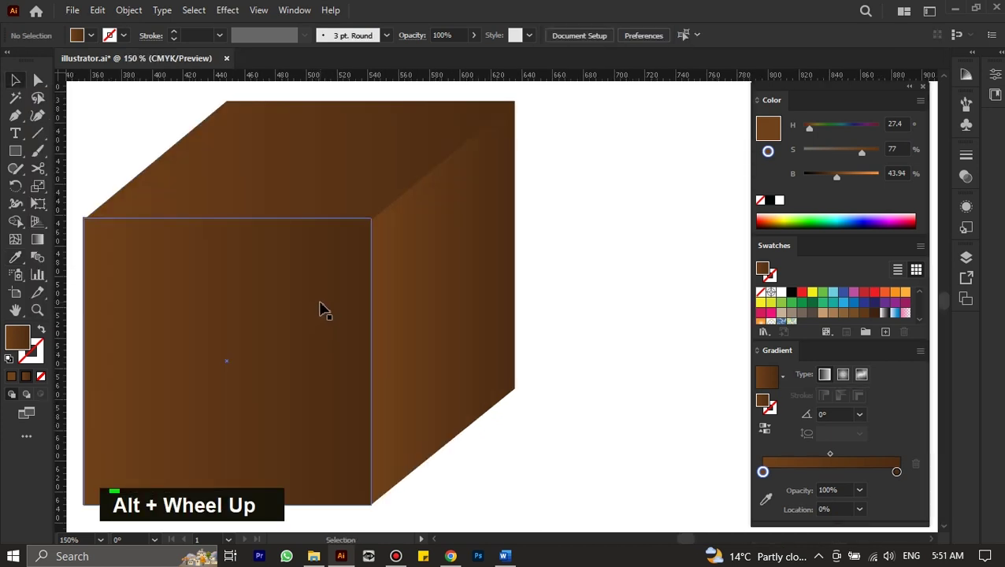
{"action": "scroll", "coordinate": [341, 291], "scroll_direction": "left", "scroll_amount": 1, "text": "ctrl"}
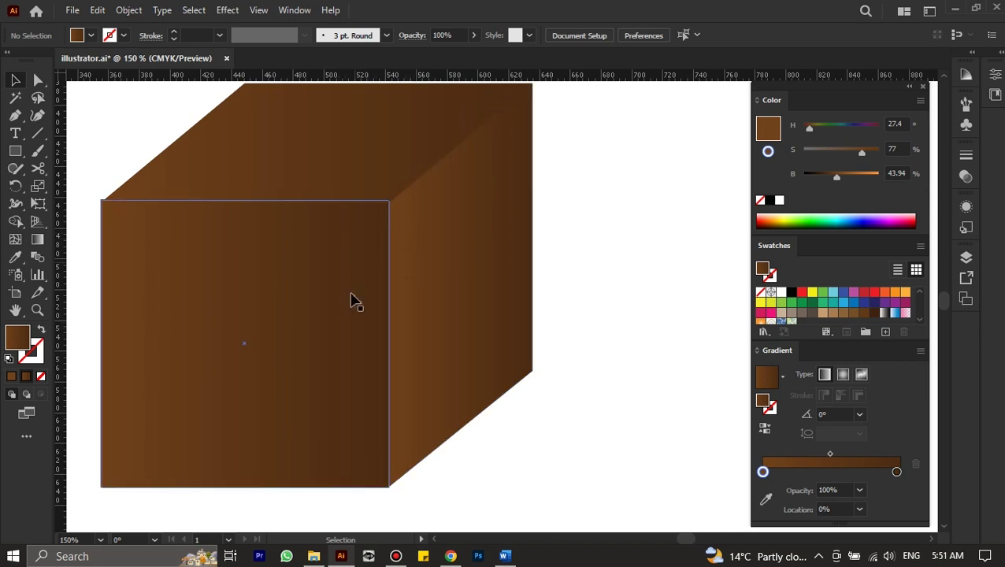
{"action": "scroll", "coordinate": [228, 337], "scroll_direction": "down", "scroll_amount": 2}
{"action": "scroll", "coordinate": [244, 330], "scroll_direction": "up", "scroll_amount": 3}
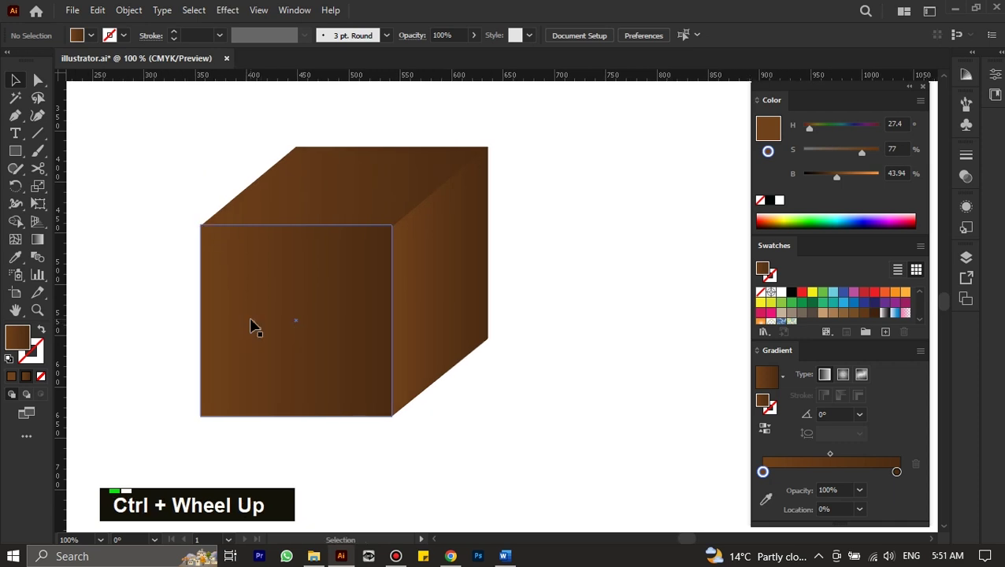
{"action": "scroll", "coordinate": [318, 319], "scroll_direction": "down", "scroll_amount": 2}
{"action": "key", "text": "g"}
{"action": "left_click", "coordinate": [17, 85]}
{"action": "left_click", "coordinate": [310, 320]}
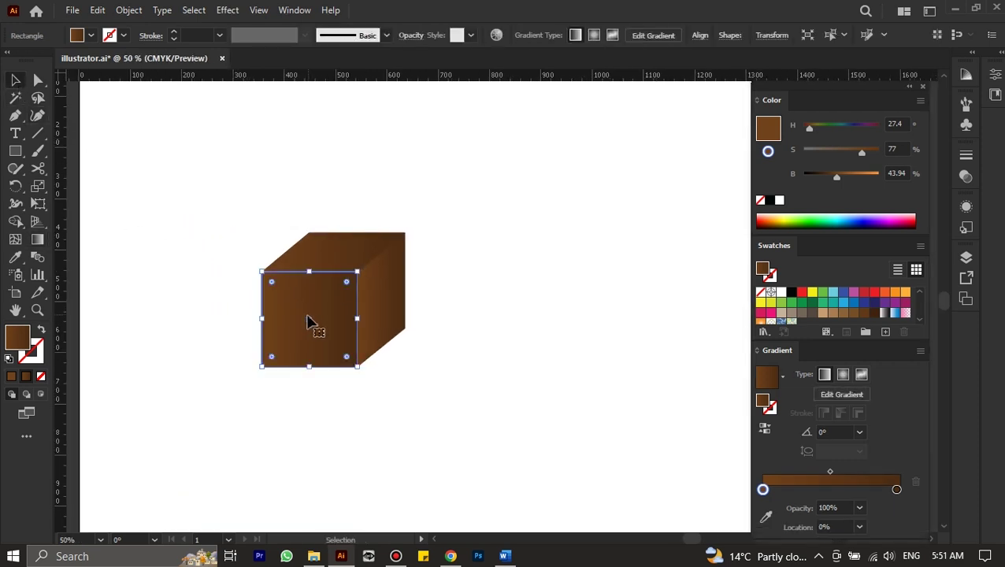
{"action": "key", "text": "g"}
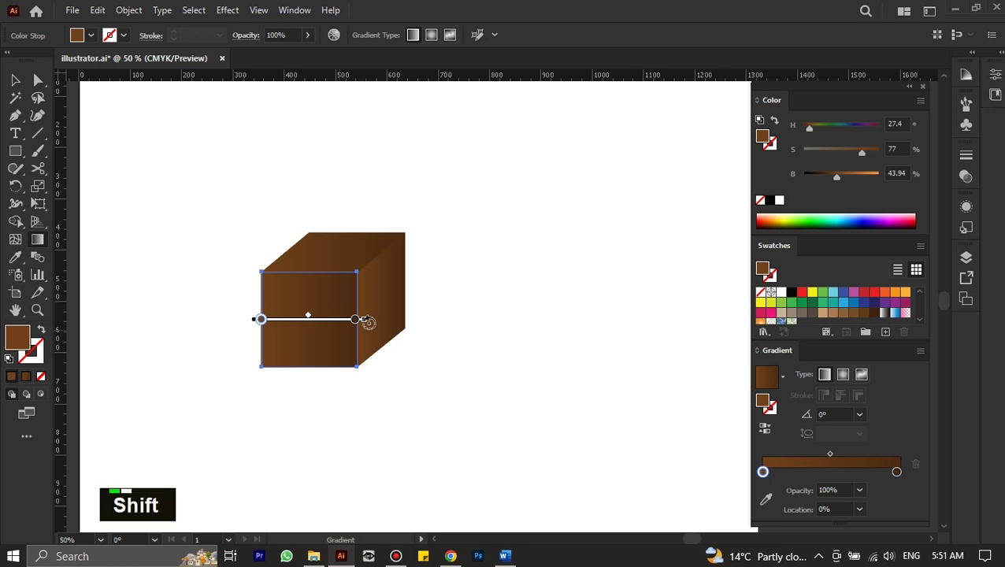
{"action": "mouse_move", "coordinate": [366, 321]}
{"action": "left_mouse_down"}
{"action": "mouse_move", "coordinate": [343, 384]}
{"action": "mouse_move", "coordinate": [208, 388]}
{"action": "mouse_move", "coordinate": [185, 328]}
{"action": "left_mouse_up"}
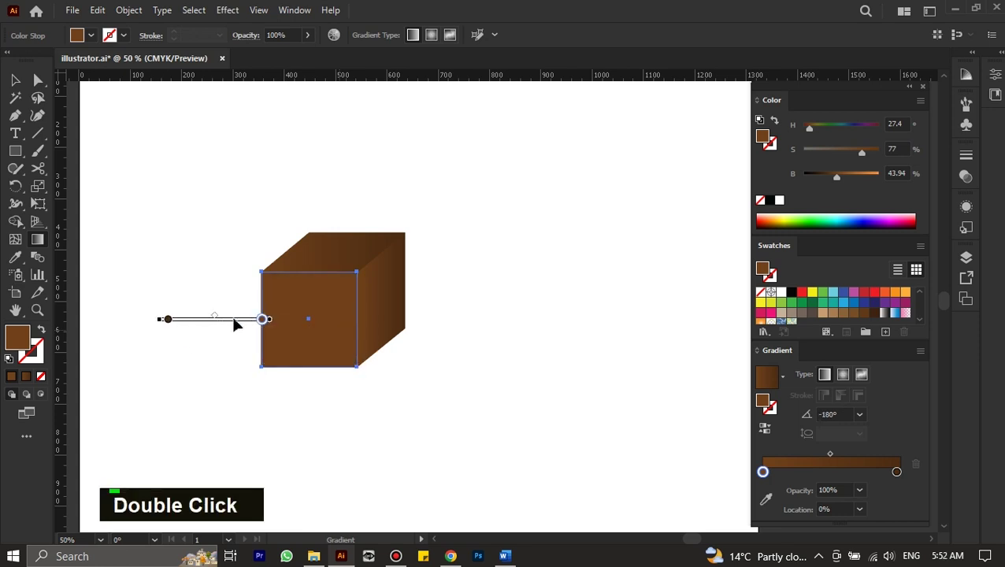
{"action": "left_click_drag", "start_coordinate": [234, 325], "coordinate": [340, 325]}
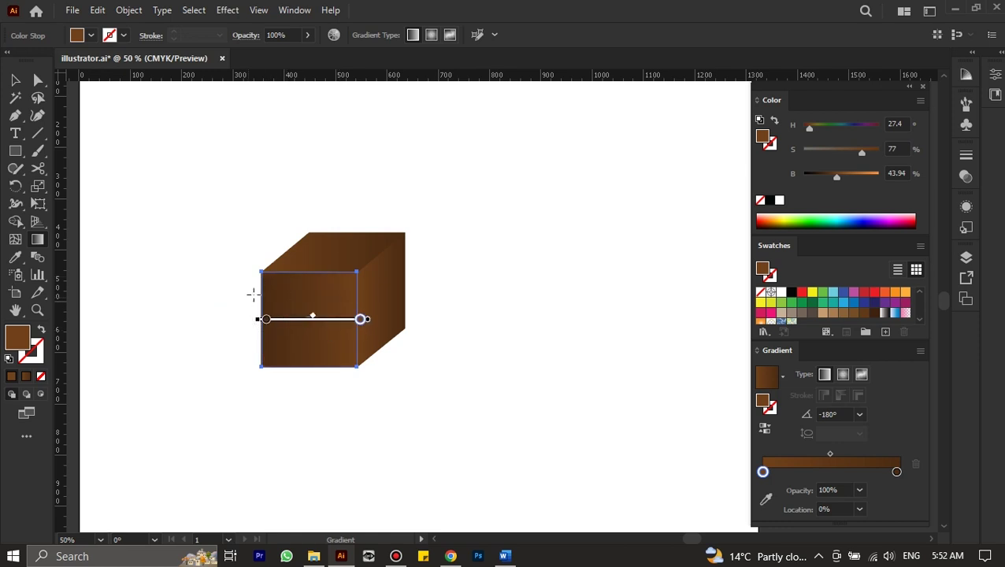
{"action": "left_click", "coordinate": [15, 80]}
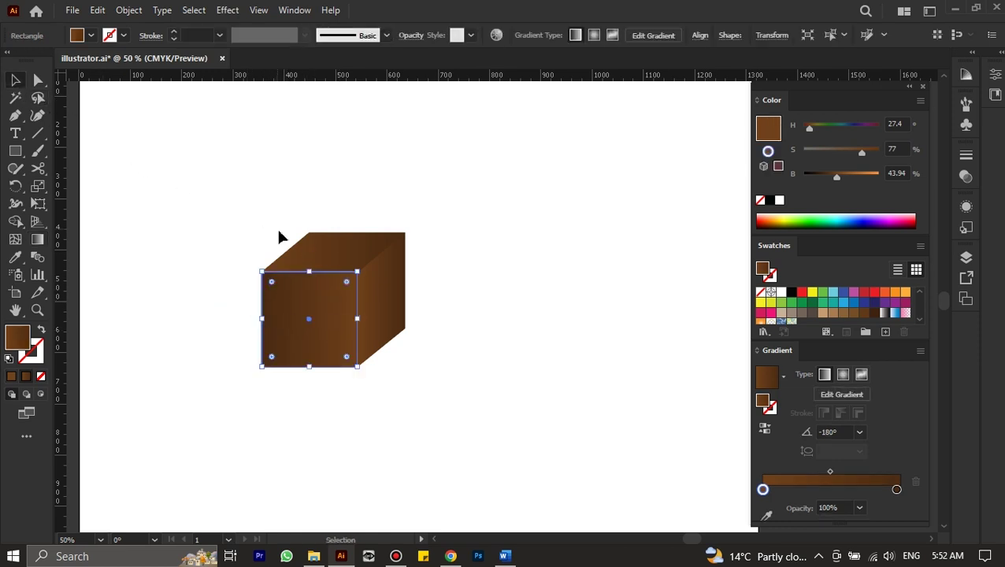
Step: Redirect the top face's gradient to about 113.4°, with the lighter end at its front edge and the darker end towards the back, and deselect
{"action": "left_click", "coordinate": [336, 262]}
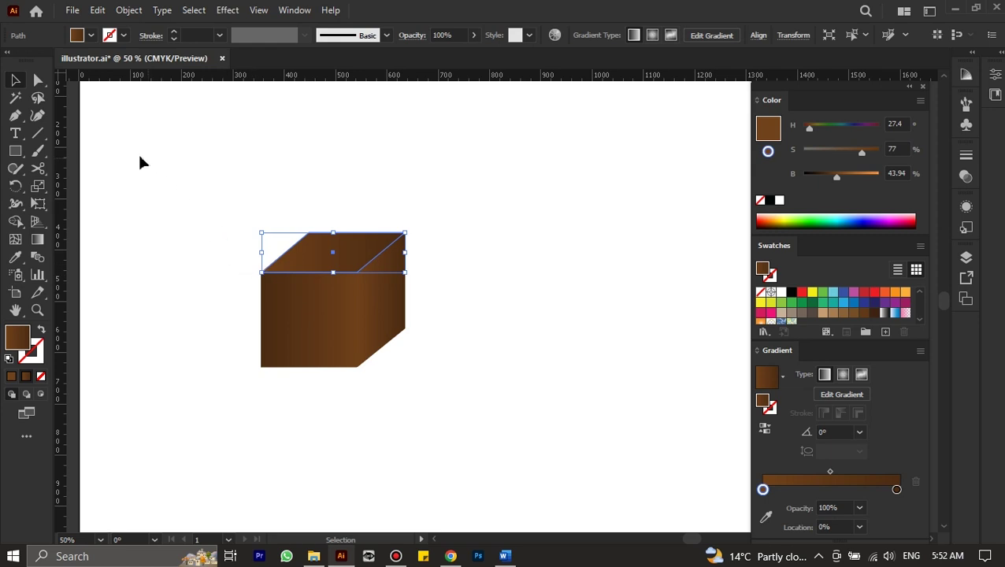
{"action": "left_click", "coordinate": [37, 241]}
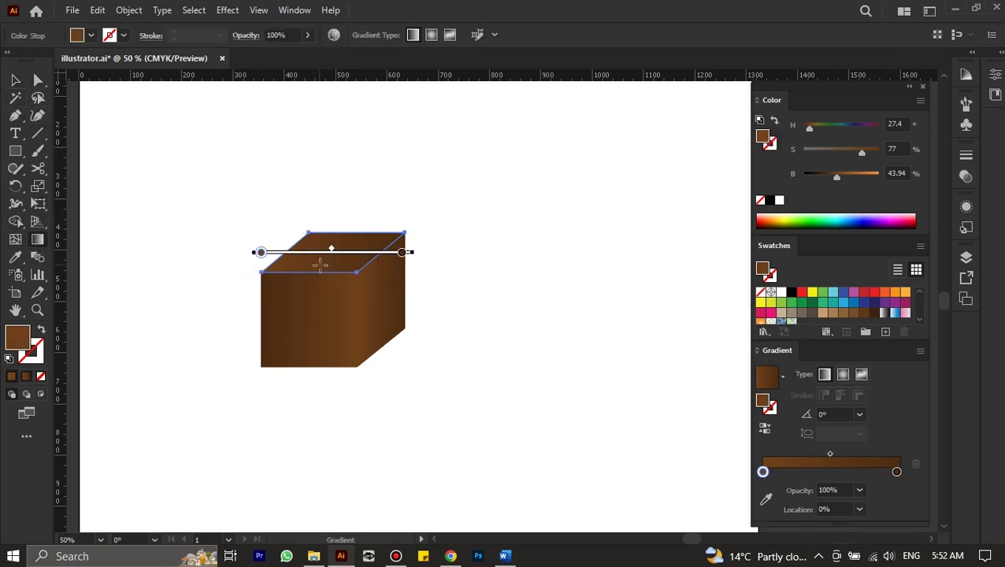
{"action": "left_click_drag", "start_coordinate": [290, 182], "coordinate": [367, 311]}
{"action": "left_click_drag", "start_coordinate": [360, 261], "coordinate": [295, 193]}
{"action": "mouse_move", "coordinate": [257, 230]}
{"action": "left_mouse_down"}
{"action": "mouse_move", "coordinate": [341, 282]}
{"action": "mouse_move", "coordinate": [324, 189]}
{"action": "left_mouse_up"}
{"action": "left_click_drag", "start_coordinate": [275, 215], "coordinate": [336, 252]}
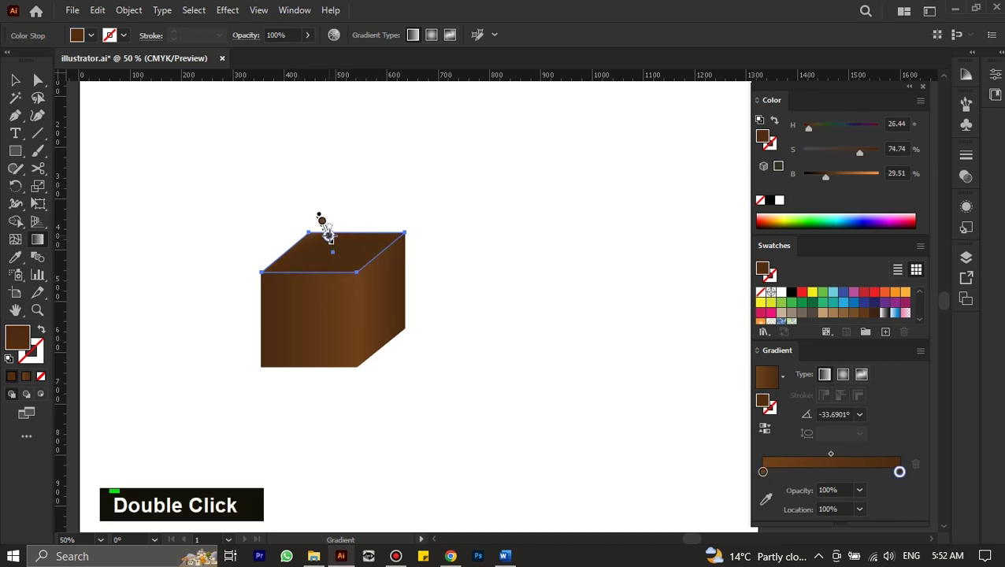
{"action": "scroll", "coordinate": [319, 254], "scroll_direction": "up", "scroll_amount": 4, "text": "ctrl"}
{"action": "mouse_move", "coordinate": [471, 297]}
{"action": "left_mouse_down"}
{"action": "mouse_move", "coordinate": [344, 217]}
{"action": "mouse_move", "coordinate": [381, 195]}
{"action": "mouse_move", "coordinate": [408, 206]}
{"action": "mouse_move", "coordinate": [425, 198]}
{"action": "mouse_move", "coordinate": [384, 216]}
{"action": "left_mouse_up"}
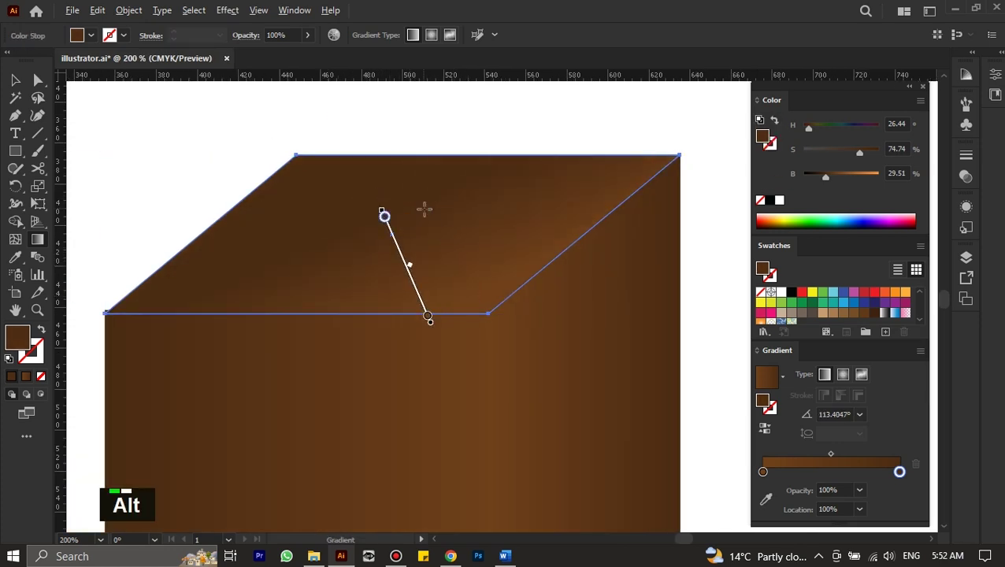
{"action": "scroll", "coordinate": [423, 209], "scroll_direction": "down", "scroll_amount": 2, "text": "alt"}
{"action": "key", "text": "v"}
{"action": "key", "text": "ctrl+shift+a"}
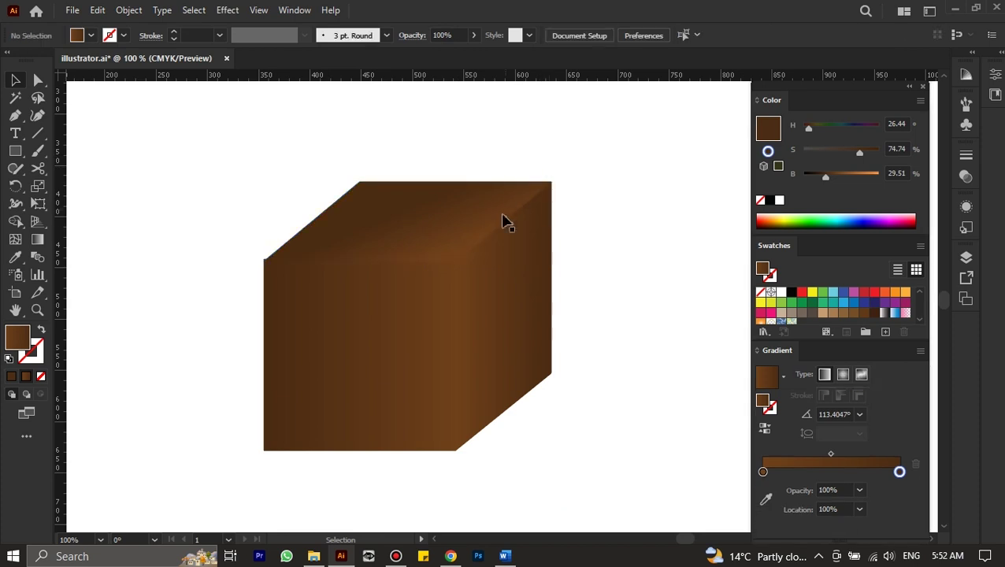
{"action": "scroll", "coordinate": [451, 258], "scroll_direction": "down", "scroll_amount": 2, "text": "alt"}
{"action": "scroll", "coordinate": [433, 264], "scroll_direction": "down", "scroll_amount": 1, "text": "ctrl"}
{"action": "scroll", "coordinate": [420, 270], "scroll_direction": "up", "scroll_amount": 2, "text": "alt"}
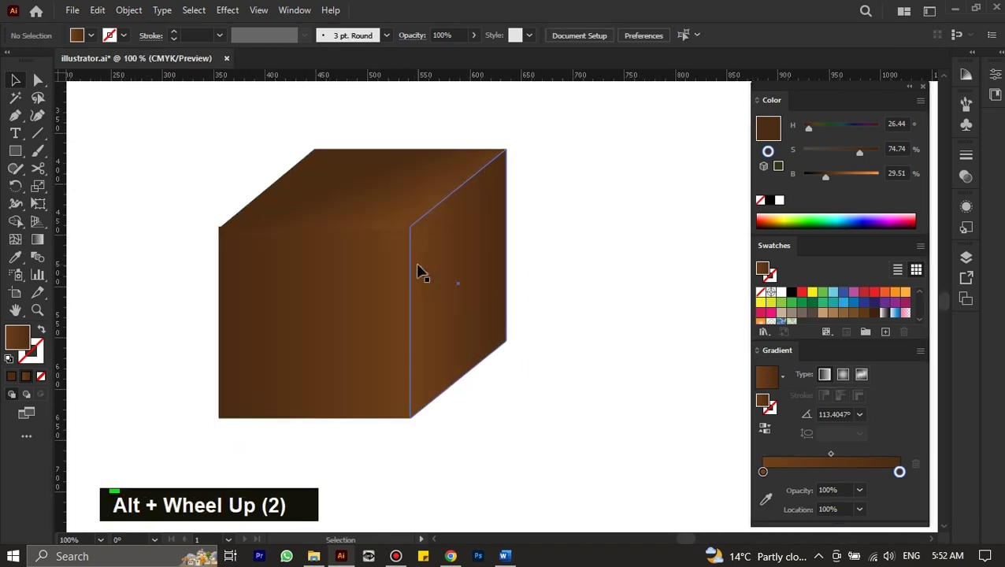
Step: Add an extra start stop at 0% to the right face's gradient, set its brightness to 55%, and deselect the face
{"action": "left_click", "coordinate": [482, 331]}
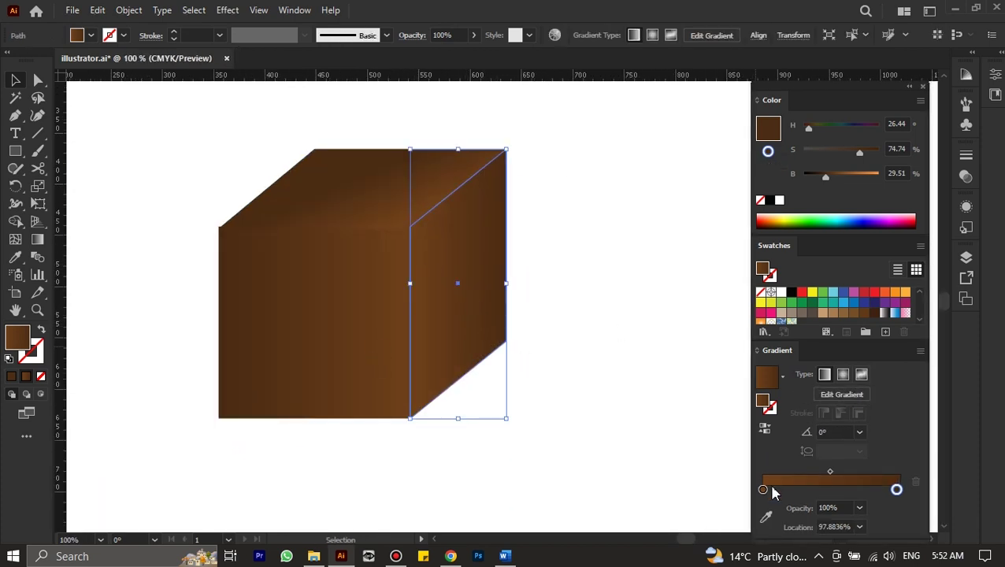
{"action": "mouse_move", "coordinate": [763, 491]}
{"action": "left_mouse_down"}
{"action": "mouse_move", "coordinate": [775, 492]}
{"action": "mouse_move", "coordinate": [761, 493]}
{"action": "left_mouse_up"}
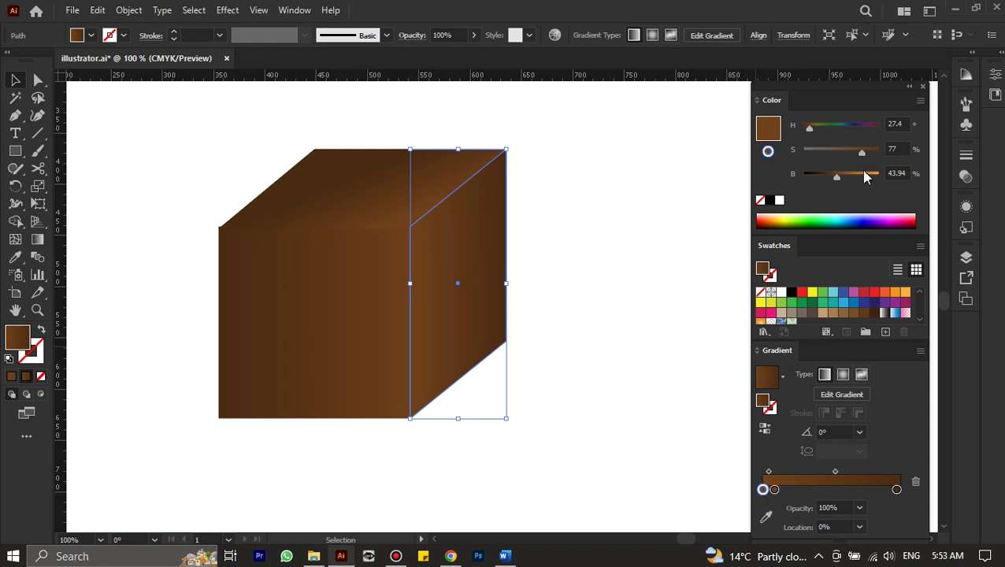
{"action": "mouse_move", "coordinate": [836, 176]}
{"action": "left_mouse_down"}
{"action": "mouse_move", "coordinate": [862, 177]}
{"action": "mouse_move", "coordinate": [844, 179]}
{"action": "left_mouse_up"}
{"action": "left_click", "coordinate": [531, 327]}
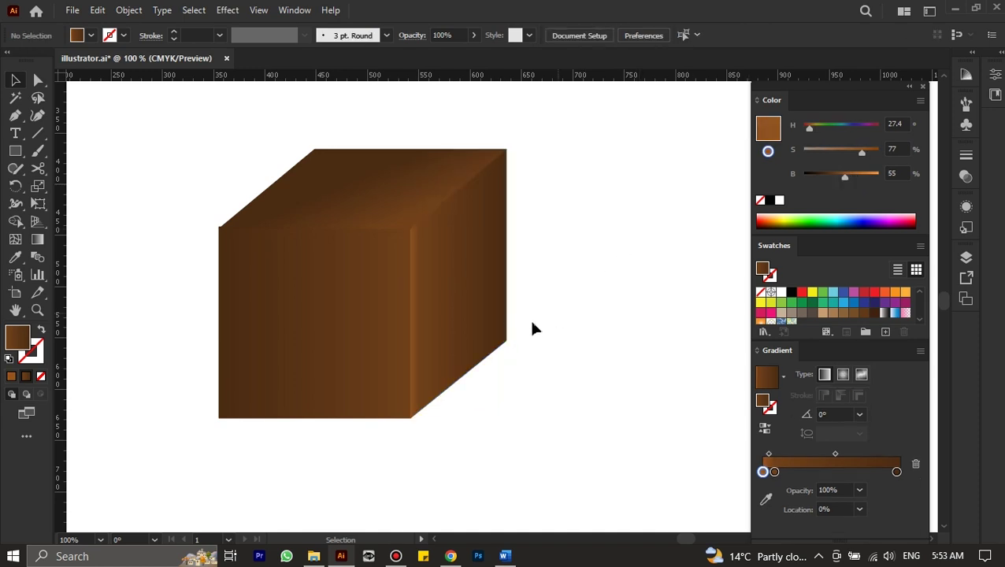
Step: Add an extra start stop at 0% to the front face's gradient, set its brightness to 60%, and deselect the face
{"action": "left_click", "coordinate": [385, 313]}
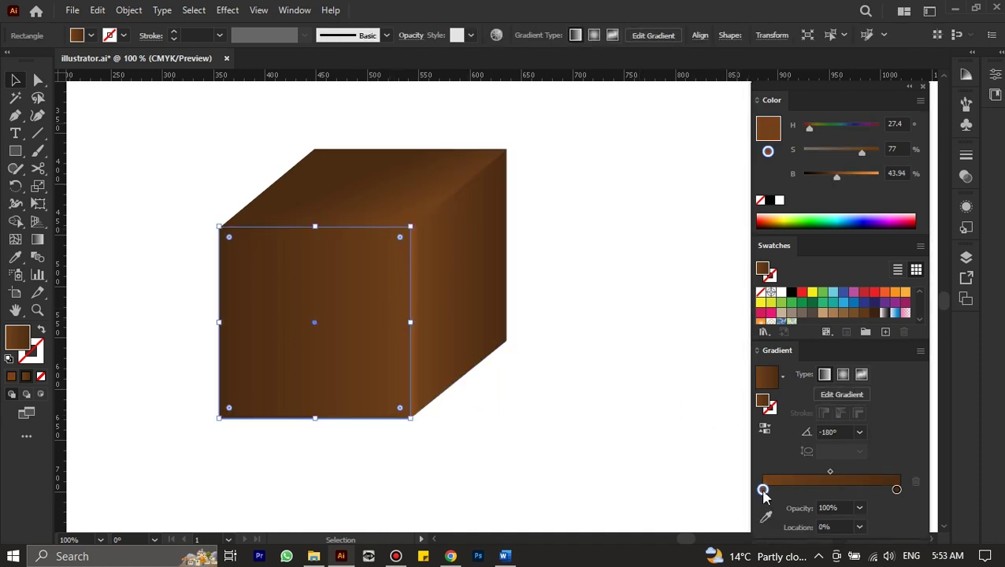
{"action": "mouse_move", "coordinate": [763, 493]}
{"action": "left_mouse_down"}
{"action": "mouse_move", "coordinate": [774, 492]}
{"action": "mouse_move", "coordinate": [762, 493]}
{"action": "left_mouse_up"}
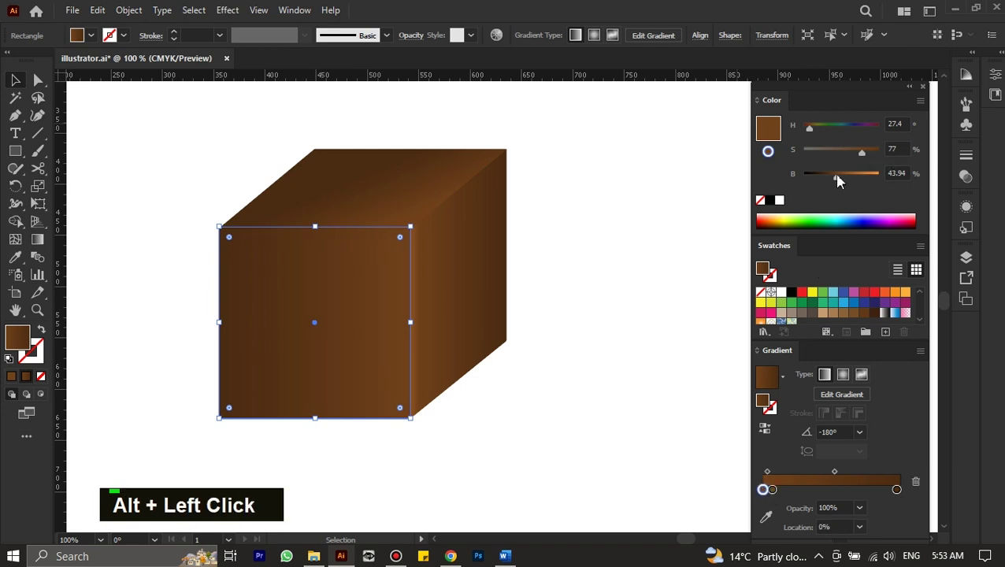
{"action": "left_click_drag", "start_coordinate": [837, 180], "coordinate": [853, 183]}
{"action": "left_click", "coordinate": [549, 315]}
{"action": "scroll", "coordinate": [549, 315], "scroll_direction": "down", "scroll_amount": 3}
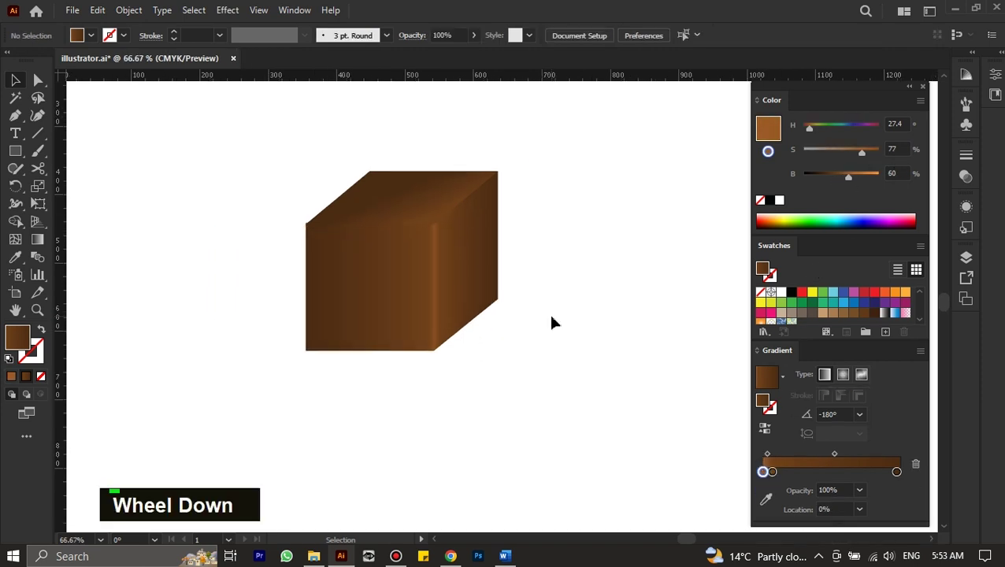
Step: Move the whole cube off the artboard and place the banana photo on the artboard
{"action": "left_click_drag", "start_coordinate": [595, 381], "coordinate": [409, 214]}
{"action": "left_click_drag", "start_coordinate": [499, 289], "coordinate": [178, 457]}
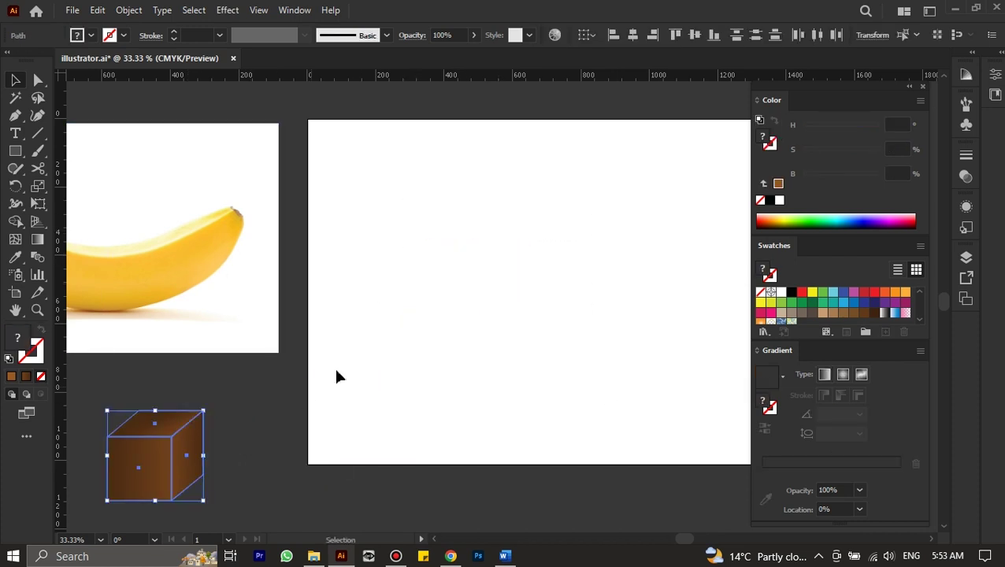
{"action": "left_click_drag", "start_coordinate": [249, 233], "coordinate": [634, 232]}
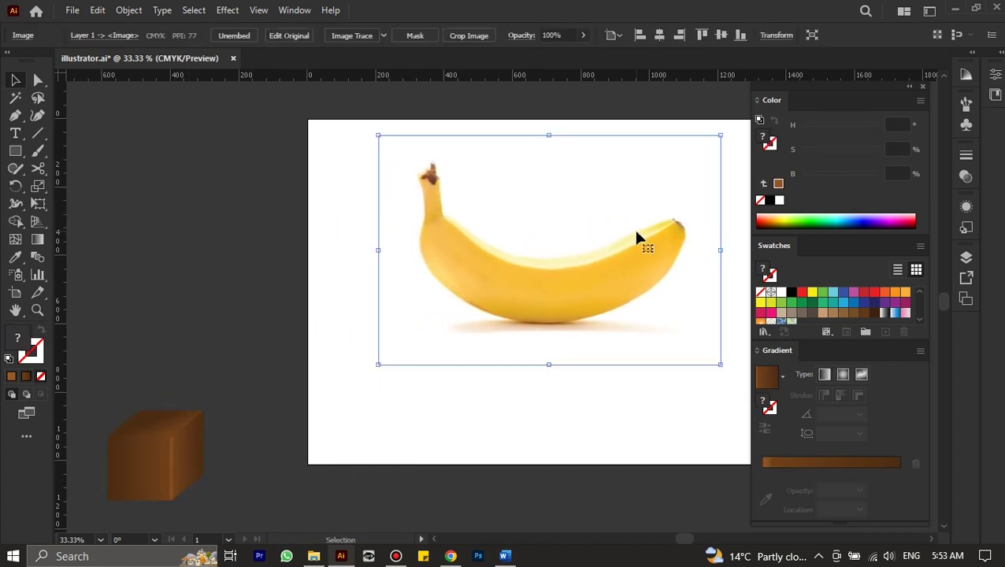
{"action": "scroll", "coordinate": [565, 228], "scroll_direction": "right", "scroll_amount": 3, "text": "ctrl"}
{"action": "scroll", "coordinate": [563, 228], "scroll_direction": "right", "scroll_amount": 3, "text": "ctrl"}
{"action": "scroll", "coordinate": [551, 231], "scroll_direction": "down", "scroll_amount": 1}
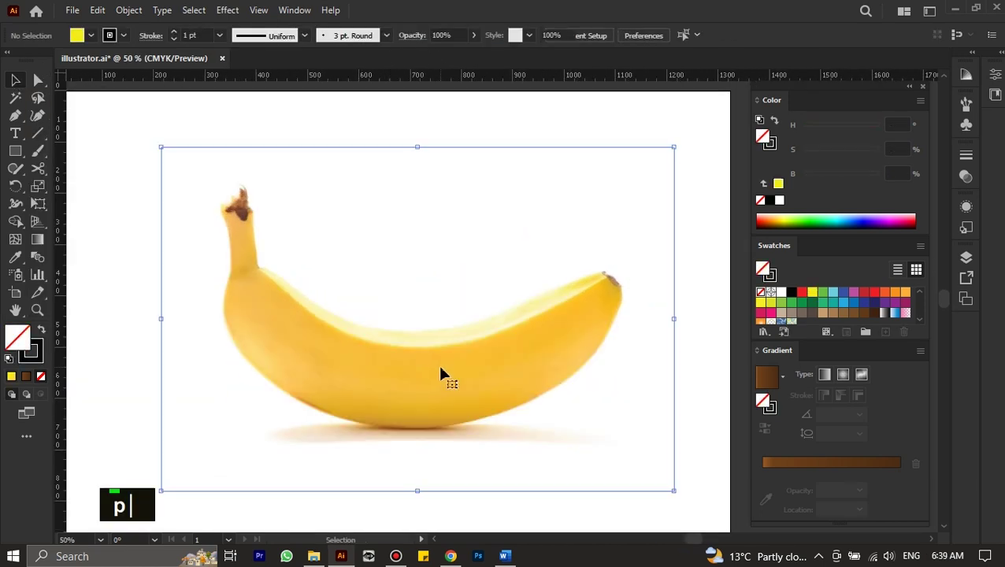
Step: Create a new layer, Layer 3, to hold the cube separately, leaving the banana image in Layer 1 above it
{"action": "left_click", "coordinate": [438, 366]}
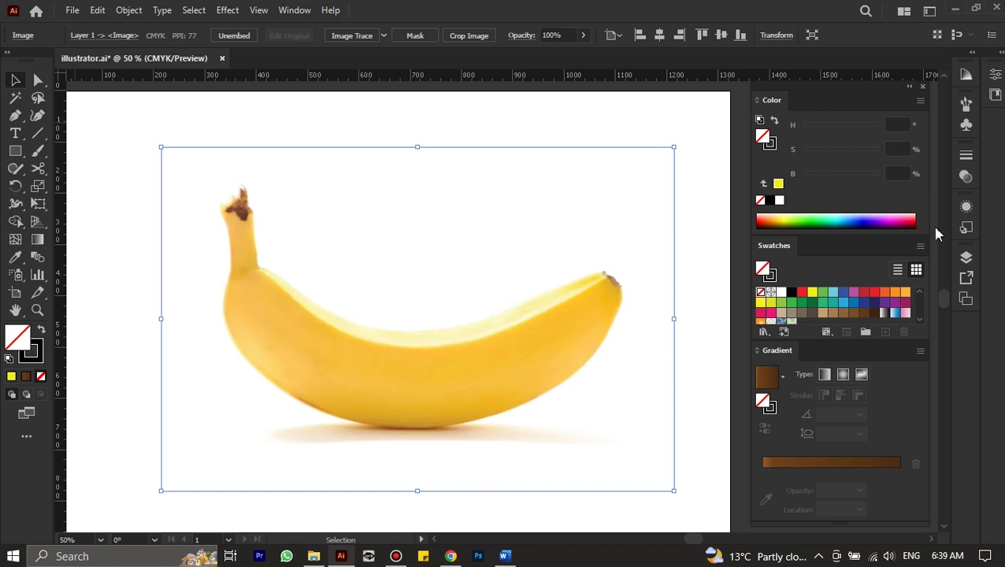
{"action": "left_click", "coordinate": [967, 258]}
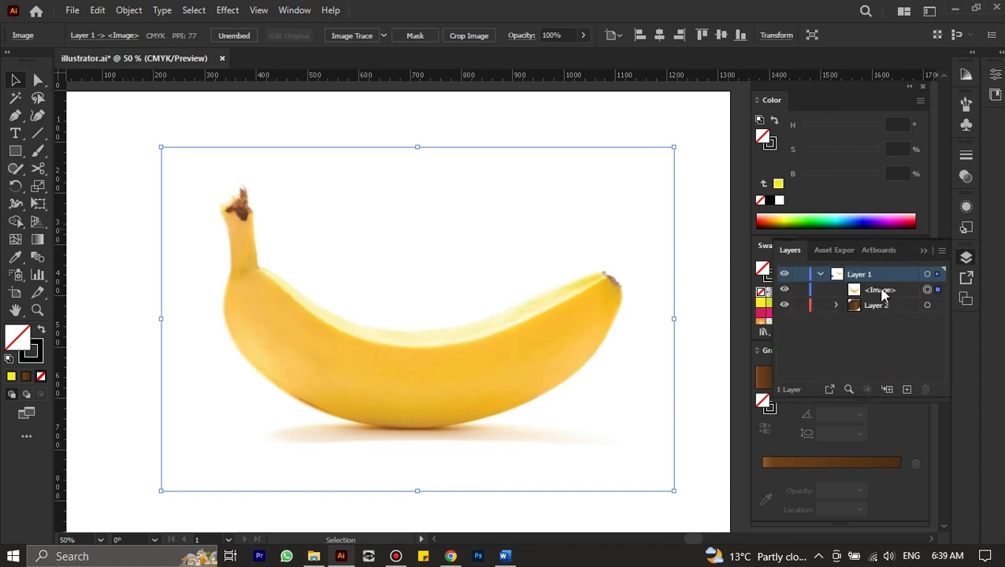
{"action": "left_click", "coordinate": [880, 292]}
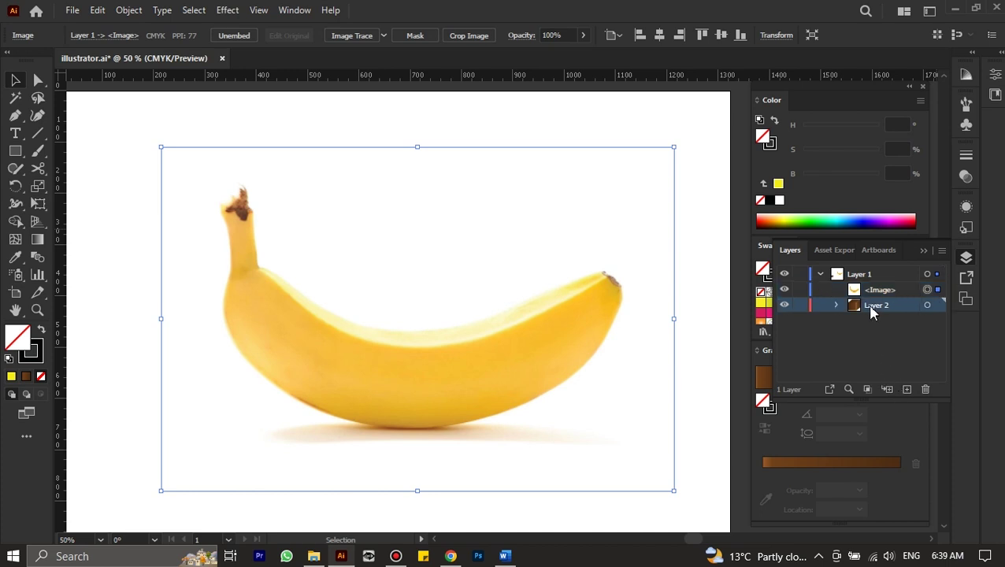
{"action": "key", "text": "ctrl+z"}
{"action": "left_click", "coordinate": [907, 389]}
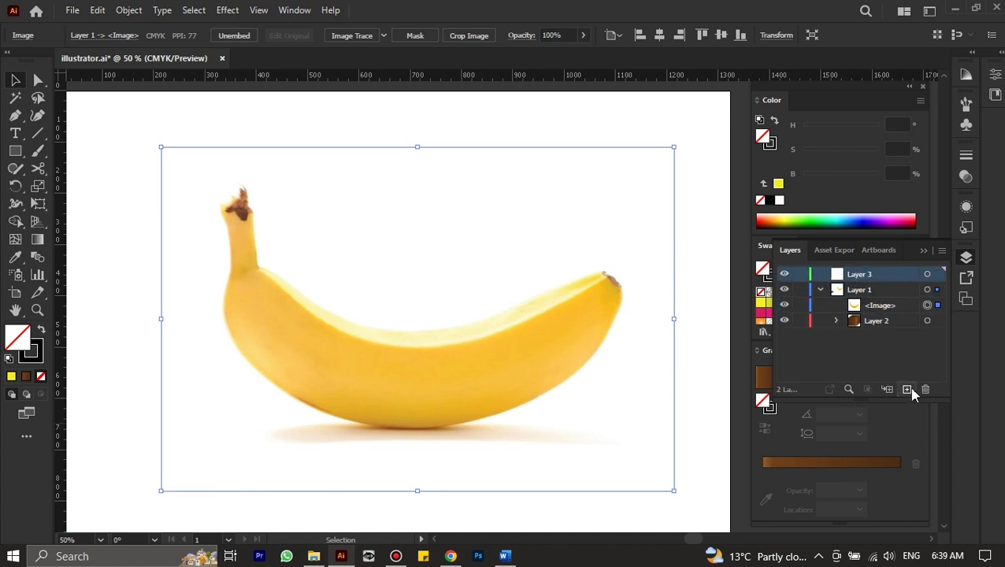
{"action": "left_click_drag", "start_coordinate": [871, 322], "coordinate": [852, 276]}
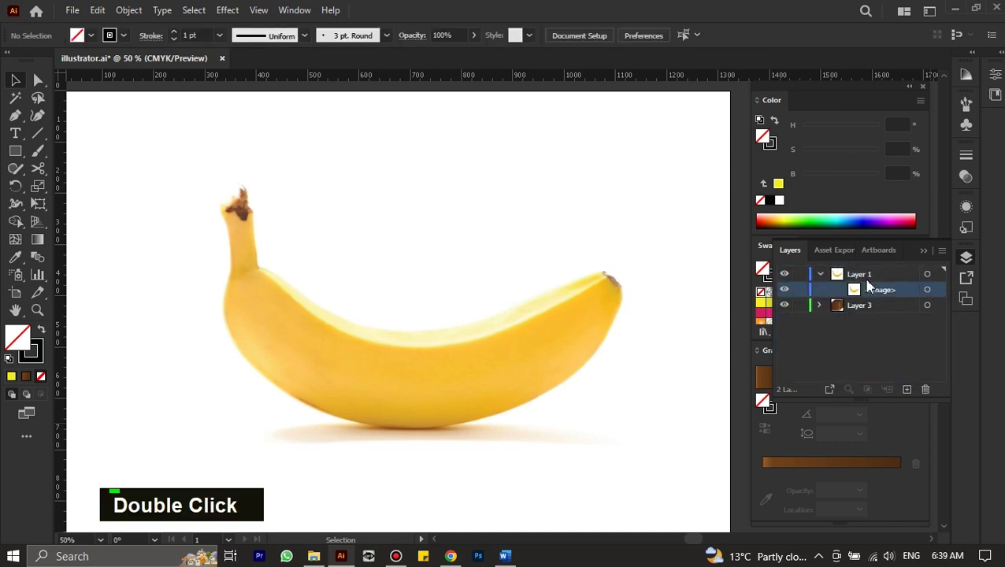
{"action": "left_click", "coordinate": [867, 279]}
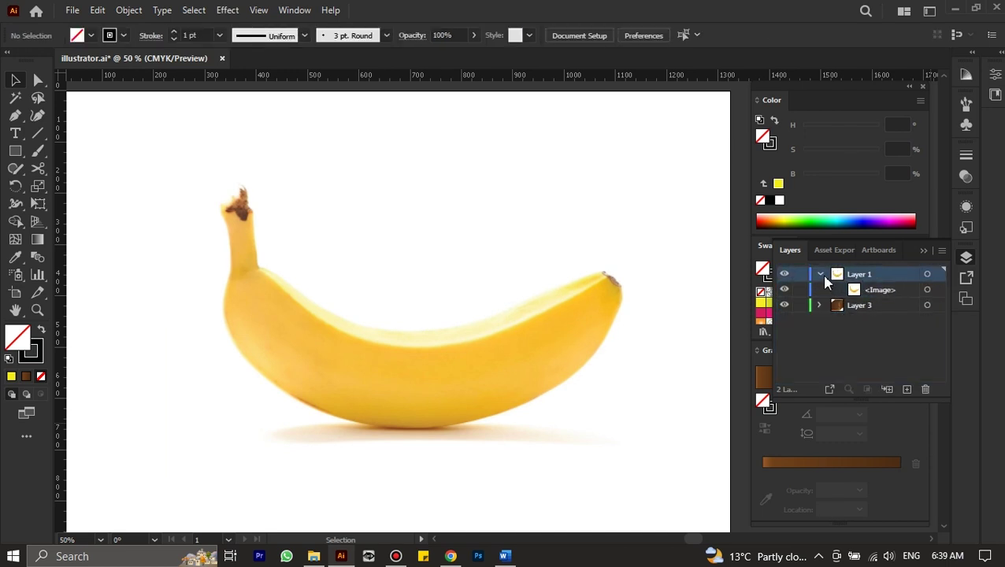
Step: Lock Layer 1 with the banana photo and create a new Layer 4 above it as the active drawing layer
{"action": "left_click", "coordinate": [800, 274]}
{"action": "left_click", "coordinate": [820, 274]}
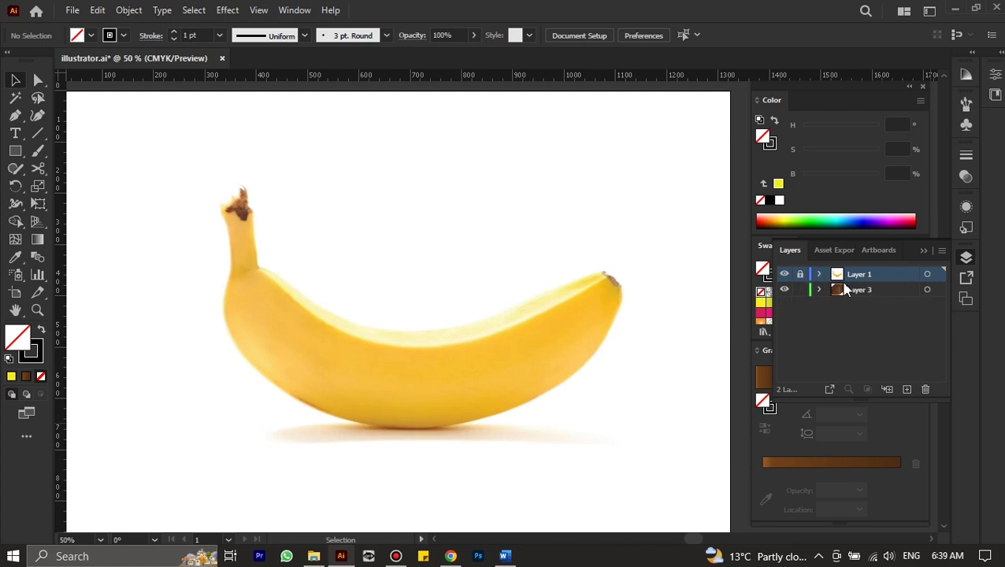
{"action": "left_click", "coordinate": [906, 390]}
{"action": "left_click", "coordinate": [926, 274]}
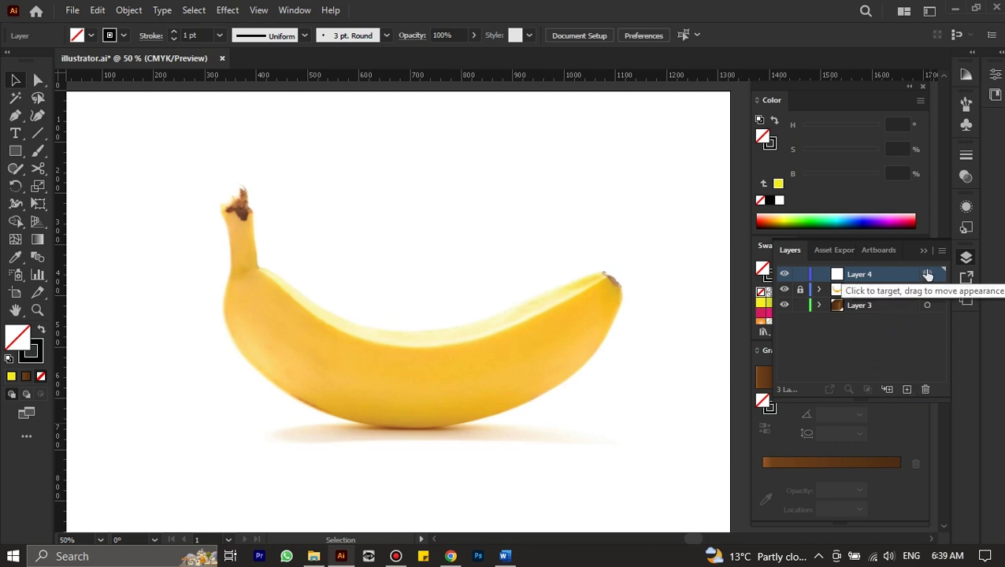
{"action": "left_click", "coordinate": [922, 249]}
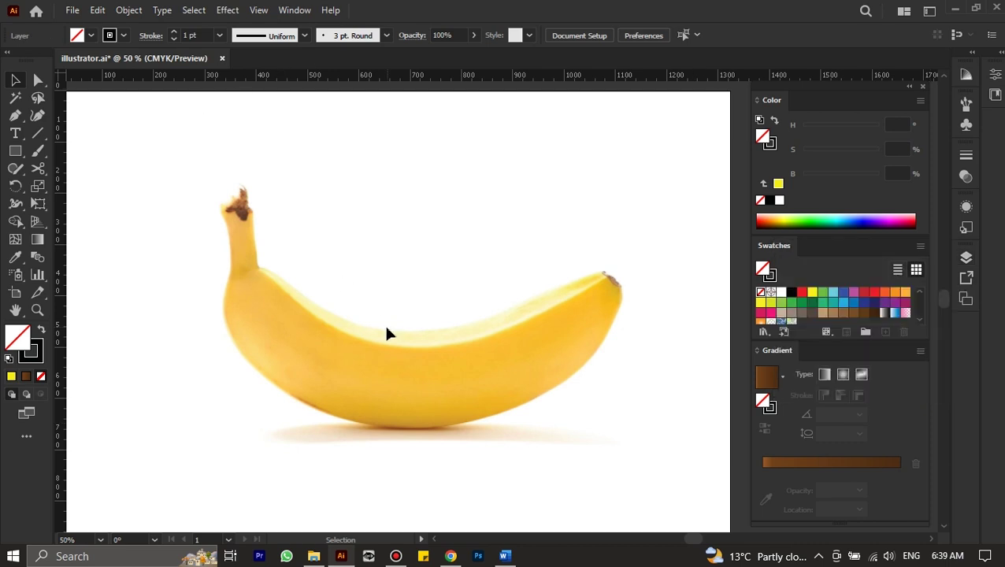
Step: Start a Pen tool path at the upper corner of the banana's brown tip
{"action": "key", "text": "p"}
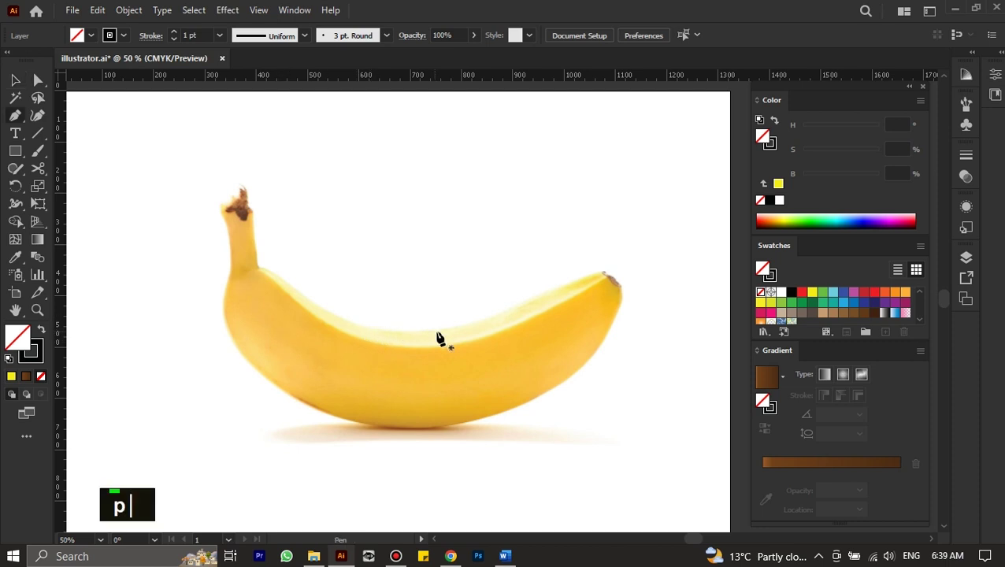
{"action": "scroll", "coordinate": [543, 331], "scroll_direction": "up", "scroll_amount": 1}
{"action": "scroll", "coordinate": [543, 332], "scroll_direction": "up", "scroll_amount": 1, "text": "alt"}
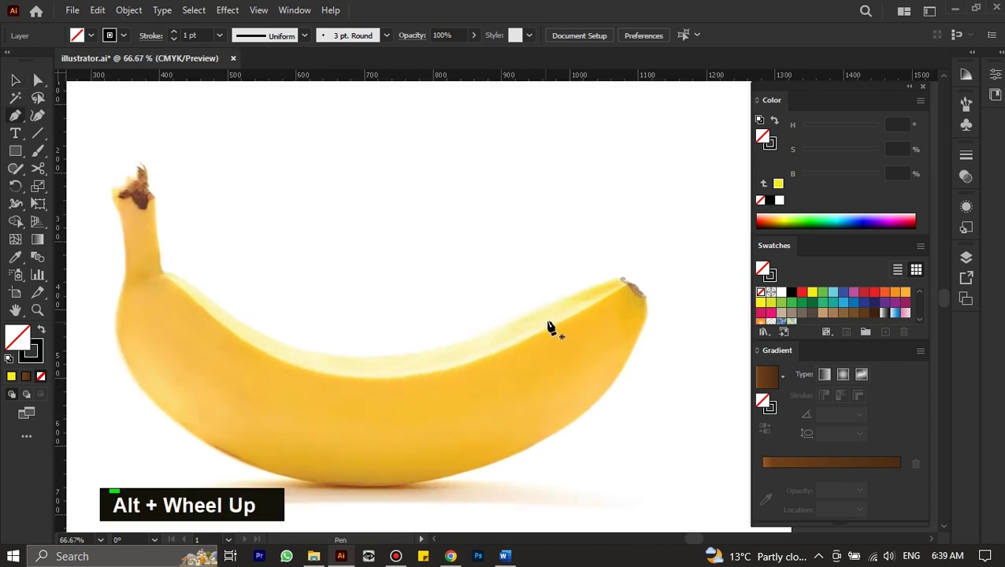
{"action": "scroll", "coordinate": [550, 328], "scroll_direction": "down", "scroll_amount": 1}
{"action": "scroll", "coordinate": [623, 266], "scroll_direction": "up", "scroll_amount": 1, "text": "alt"}
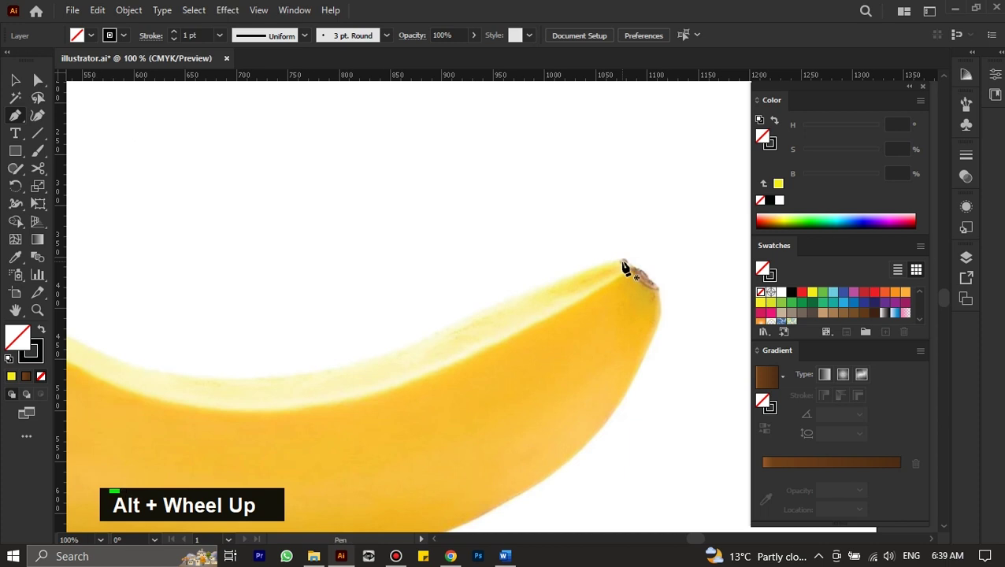
{"action": "left_click", "coordinate": [623, 261]}
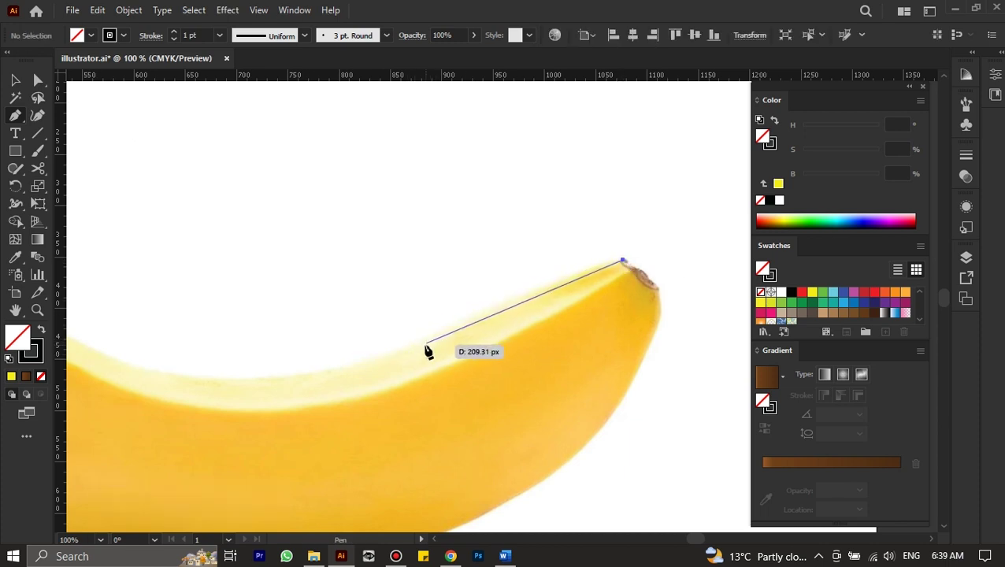
{"action": "left_click_drag", "start_coordinate": [423, 347], "coordinate": [313, 397]}
{"action": "key", "text": "ctrl+z"}
{"action": "left_click_drag", "start_coordinate": [446, 333], "coordinate": [388, 365]}
{"action": "key", "text": "ctrl+z"}
{"action": "left_click_drag", "start_coordinate": [502, 314], "coordinate": [445, 342]}
{"action": "key", "text": "ctrl+z"}
{"action": "left_click_drag", "start_coordinate": [210, 380], "coordinate": [174, 381]}
{"action": "key", "text": "ctrl+z"}
{"action": "key", "text": "ctrl+z"}
{"action": "key", "text": "ctrl+z"}
Step: Trace the banana's upper edge with curved Pen segments from the tip to the base of the stem, ending in a corner point
{"action": "scroll", "coordinate": [487, 327], "scroll_direction": "up", "scroll_amount": 2, "text": "alt"}
{"action": "left_click_drag", "start_coordinate": [326, 375], "coordinate": [276, 400]}
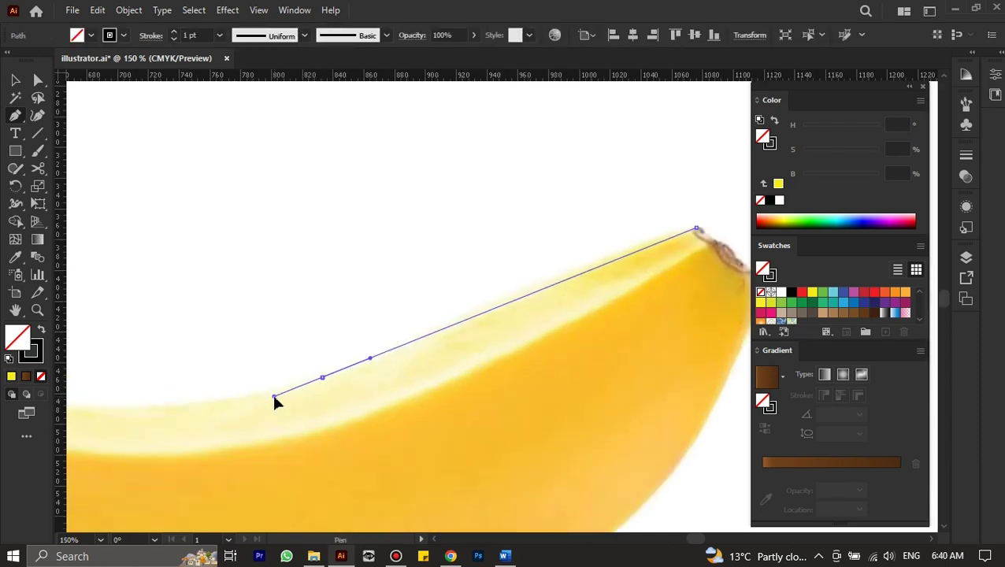
{"action": "scroll", "coordinate": [268, 397], "scroll_direction": "up", "scroll_amount": 6, "text": "ctrl"}
{"action": "scroll", "coordinate": [267, 397], "scroll_direction": "up", "scroll_amount": 3, "text": "ctrl"}
{"action": "left_click_drag", "start_coordinate": [237, 350], "coordinate": [210, 342]}
{"action": "scroll", "coordinate": [228, 347], "scroll_direction": "up", "scroll_amount": 2, "text": "ctrl"}
{"action": "key", "text": "ctrl+z"}
{"action": "left_click_drag", "start_coordinate": [333, 371], "coordinate": [270, 337]}
{"action": "scroll", "coordinate": [239, 317], "scroll_direction": "up", "scroll_amount": 3, "text": "alt"}
{"action": "left_click_drag", "start_coordinate": [238, 305], "coordinate": [191, 280]}
{"action": "left_click_drag", "start_coordinate": [163, 270], "coordinate": [135, 278]}
{"action": "left_click", "coordinate": [163, 269], "text": "alt"}
Step: Continue the outline up the inner side of the stem and around its jagged brown top
{"action": "scroll", "coordinate": [163, 271], "scroll_direction": "up", "scroll_amount": 8}
{"action": "scroll", "coordinate": [163, 271], "scroll_direction": "up", "scroll_amount": 8, "text": "ctrl"}
{"action": "left_click_drag", "start_coordinate": [278, 206], "coordinate": [285, 151]}
{"action": "left_click", "coordinate": [255, 180]}
{"action": "left_click", "coordinate": [254, 131]}
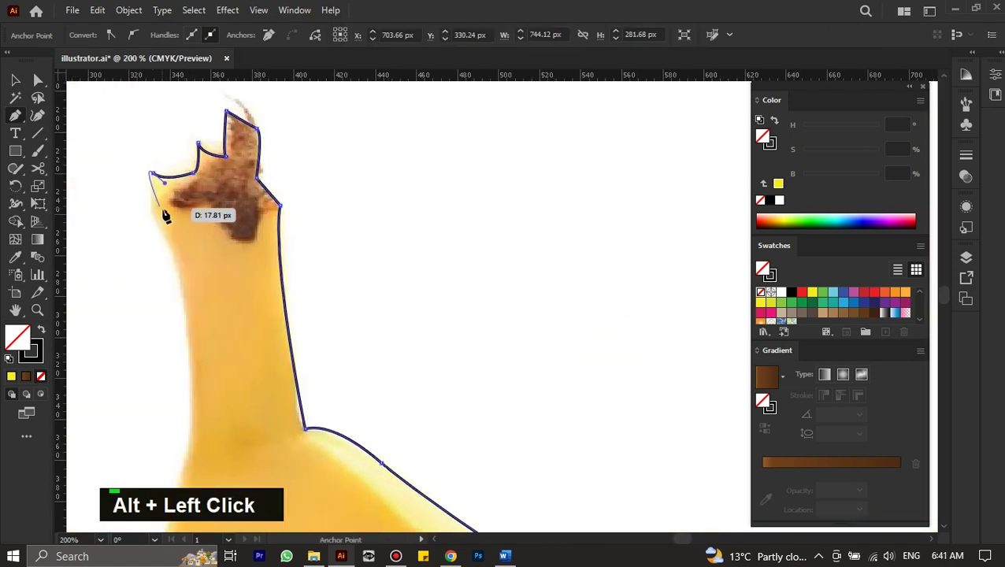
Step: Trace the banana's outer and lower edge from the stem back around to the tip and close the outline
{"action": "key", "text": "ctrl+z"}
{"action": "left_click_drag", "start_coordinate": [204, 350], "coordinate": [240, 377]}
{"action": "left_click_drag", "start_coordinate": [404, 440], "coordinate": [488, 435]}
{"action": "scroll", "coordinate": [503, 425], "scroll_direction": "down", "scroll_amount": 3, "text": "ctrl"}
{"action": "left_click_drag", "start_coordinate": [596, 284], "coordinate": [605, 241]}
{"action": "left_click", "coordinate": [596, 283], "text": "alt"}
Step: Draw a closed helper shape overlapping the tip, following the inner edge of the brown end and extending beyond the banana
{"action": "scroll", "coordinate": [589, 256], "scroll_direction": "up", "scroll_amount": 4, "text": "alt"}
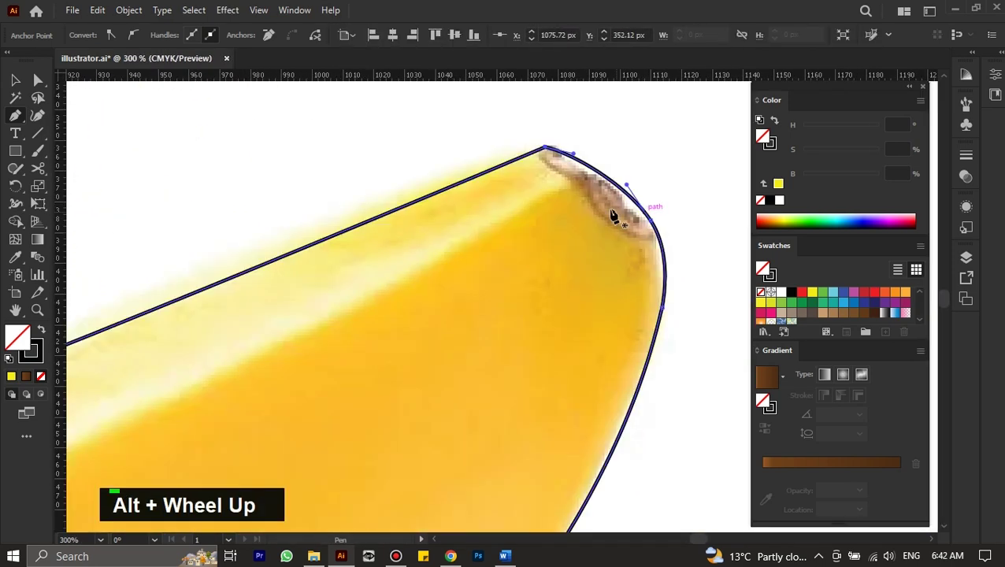
{"action": "scroll", "coordinate": [456, 188], "scroll_direction": "down", "scroll_amount": 3, "text": "ctrl"}
{"action": "left_click_drag", "start_coordinate": [420, 268], "coordinate": [475, 316]}
{"action": "left_click_drag", "start_coordinate": [527, 343], "coordinate": [581, 342]}
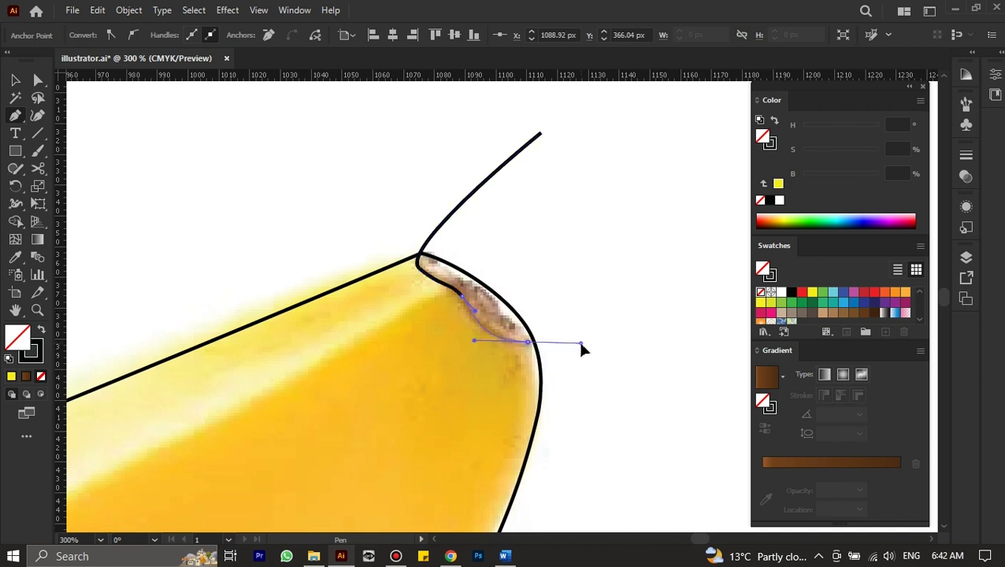
{"action": "left_click", "coordinate": [632, 268]}
{"action": "left_click", "coordinate": [632, 137]}
{"action": "left_click", "coordinate": [541, 133]}
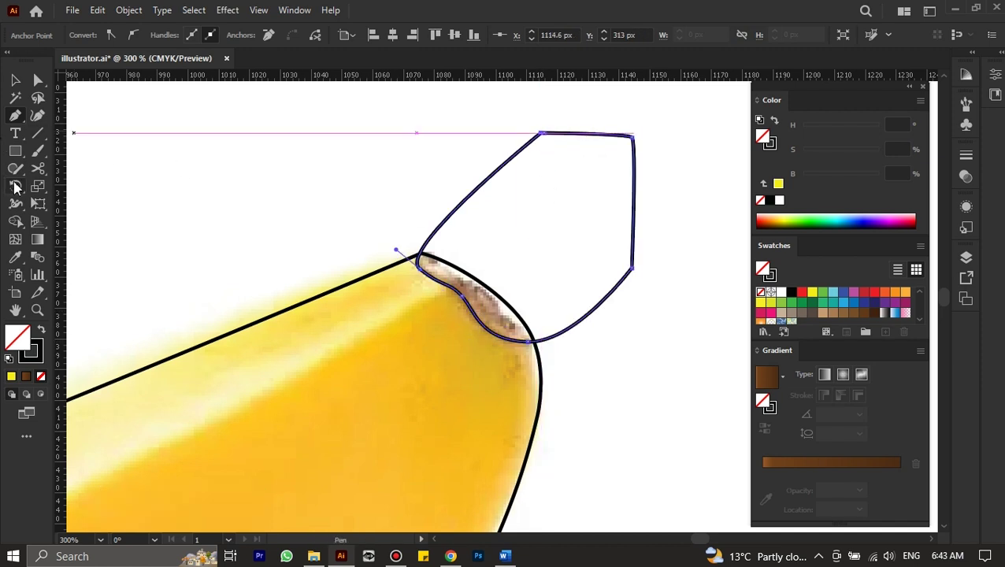
Step: Remove the part of the helper shape outside the banana with the Shape Builder tool, leaving the brown tip as its own shape
{"action": "left_click", "coordinate": [15, 221]}
{"action": "scroll", "coordinate": [178, 217], "scroll_direction": "down", "scroll_amount": 3, "text": "alt"}
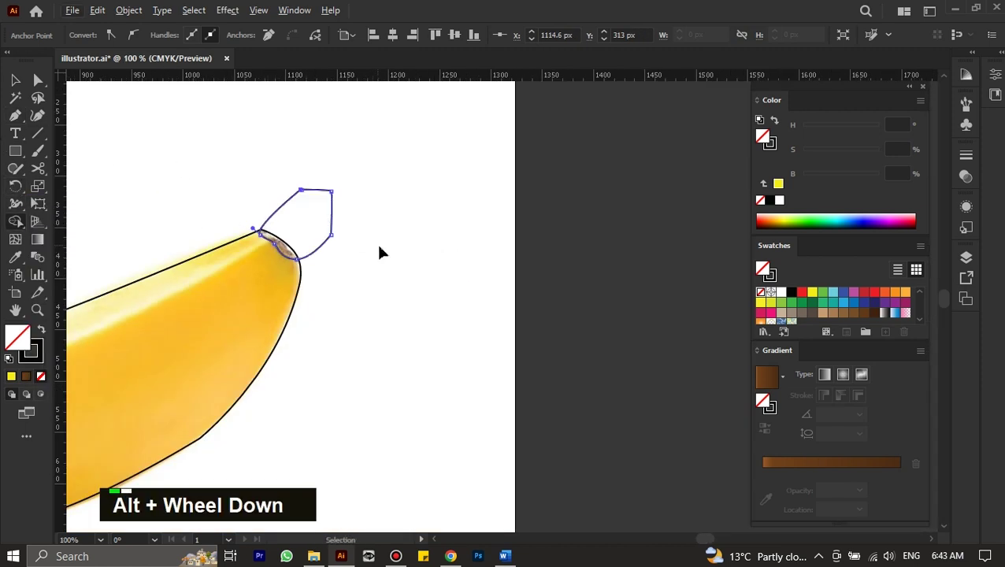
{"action": "left_click_drag", "start_coordinate": [389, 260], "coordinate": [147, 172], "text": "ctrl"}
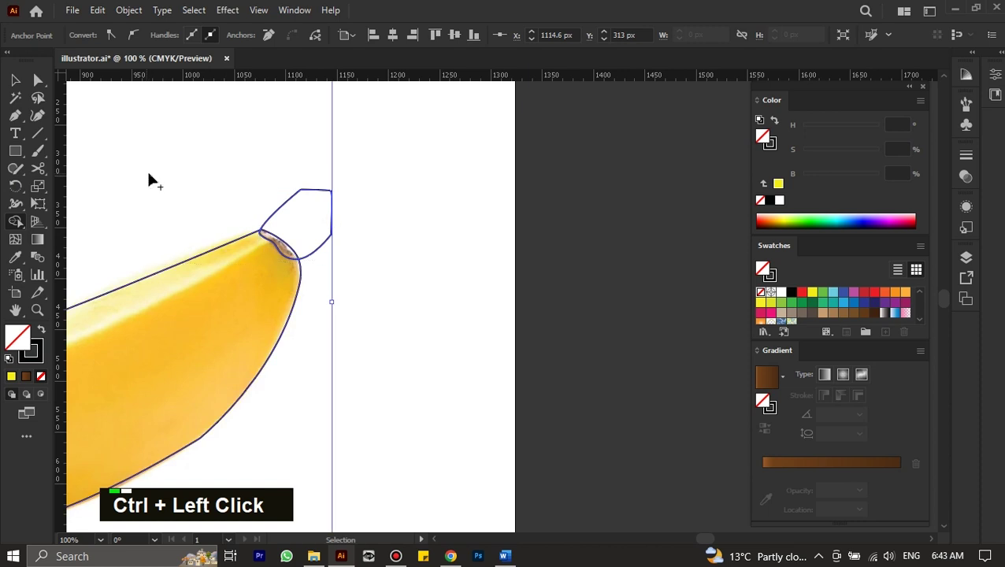
{"action": "left_click", "coordinate": [306, 222], "text": "alt"}
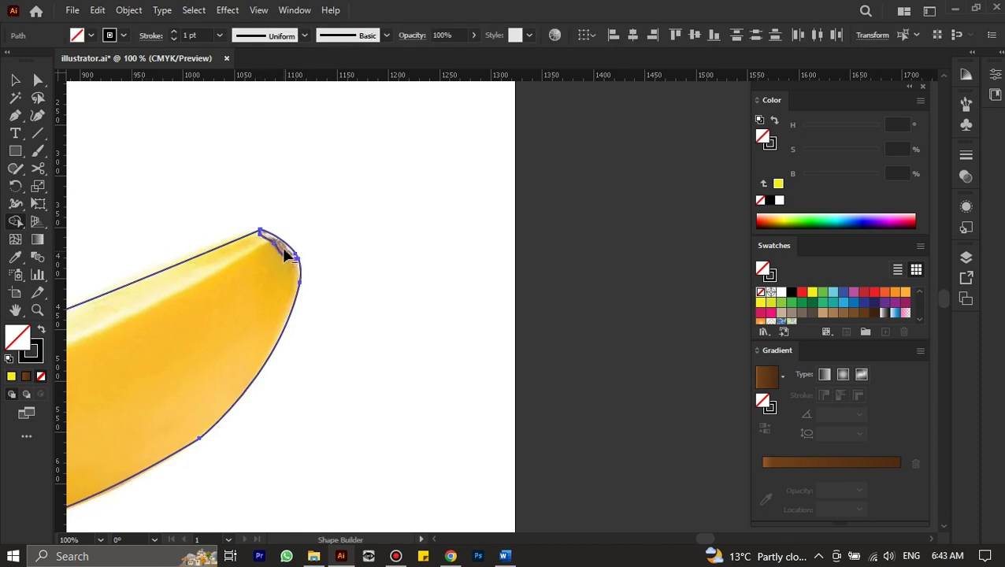
{"action": "scroll", "coordinate": [282, 246], "scroll_direction": "up", "scroll_amount": 3, "text": "alt"}
{"action": "scroll", "coordinate": [240, 217], "scroll_direction": "down", "scroll_amount": 4, "text": "alt"}
{"action": "scroll", "coordinate": [256, 217], "scroll_direction": "left", "scroll_amount": 8, "text": "ctrl"}
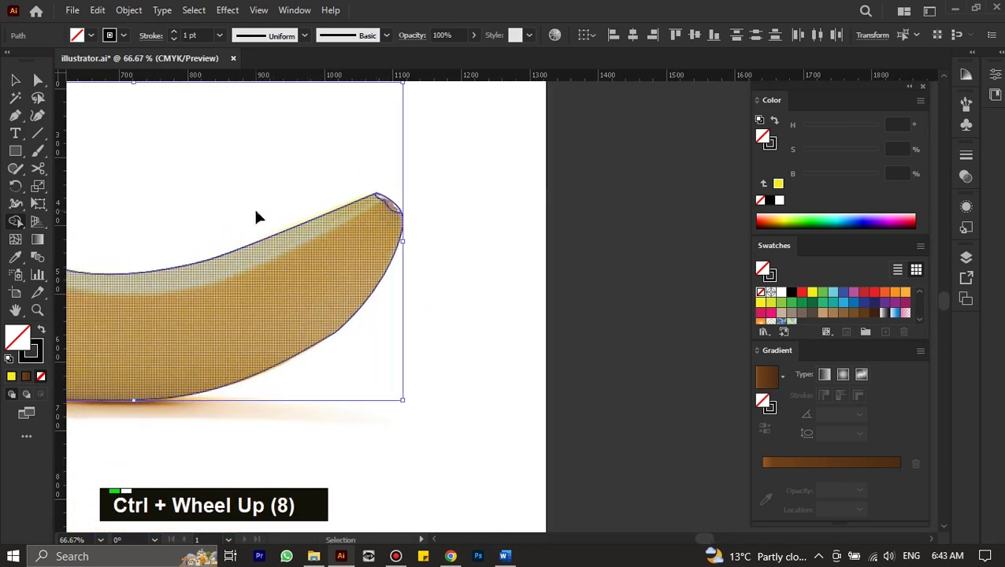
{"action": "scroll", "coordinate": [275, 218], "scroll_direction": "up", "scroll_amount": 1}
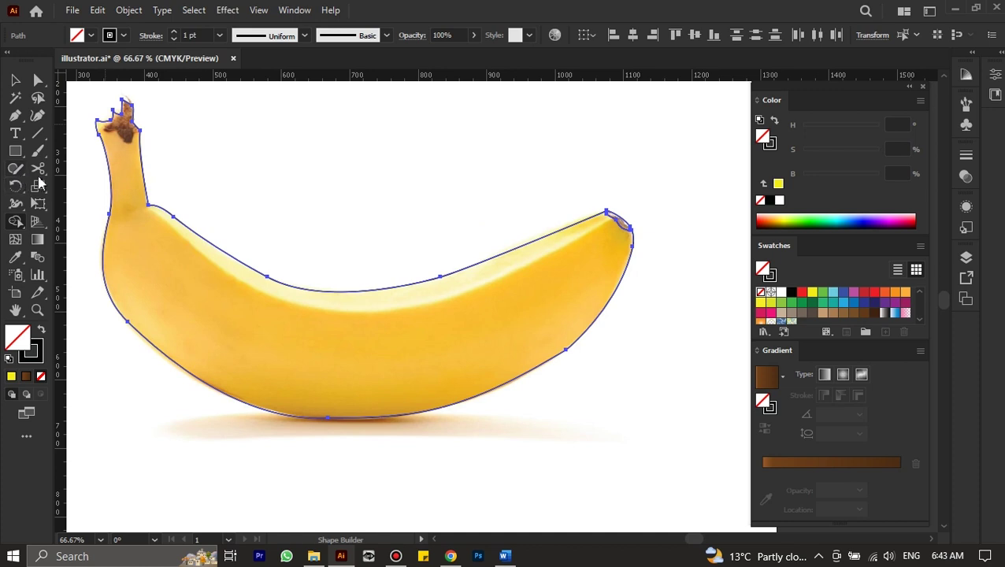
Step: Start a new Pen path at the banana's brown tip and trace the ridge below the light upper strip to the middle
{"action": "key", "text": "p"}
{"action": "scroll", "coordinate": [618, 228], "scroll_direction": "up", "scroll_amount": 5, "text": "alt"}
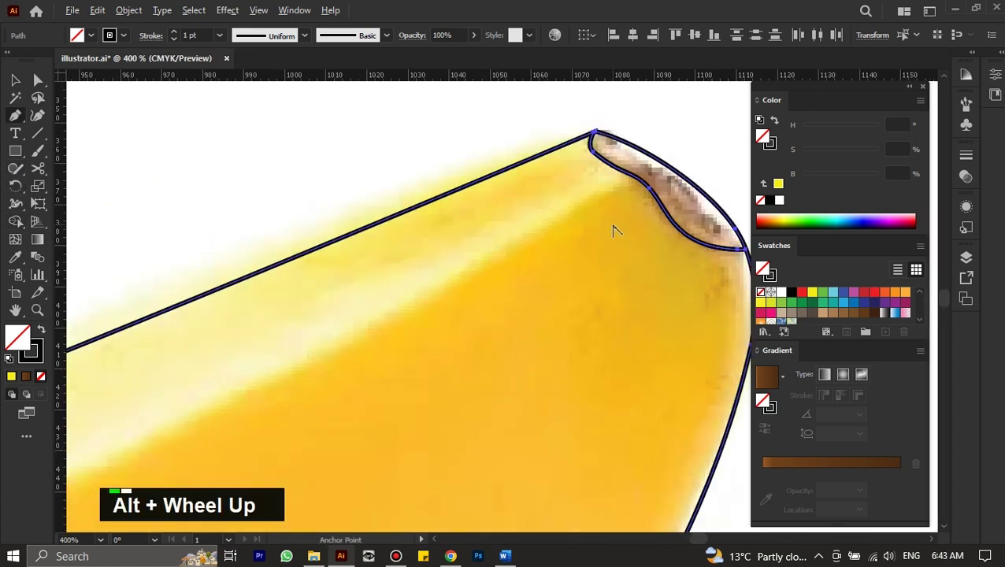
{"action": "scroll", "coordinate": [616, 230], "scroll_direction": "up", "scroll_amount": 1}
{"action": "scroll", "coordinate": [713, 130], "scroll_direction": "down", "scroll_amount": 1, "text": "alt"}
{"action": "left_click_drag", "start_coordinate": [634, 199], "coordinate": [560, 276]}
{"action": "left_click_drag", "start_coordinate": [503, 295], "coordinate": [476, 304]}
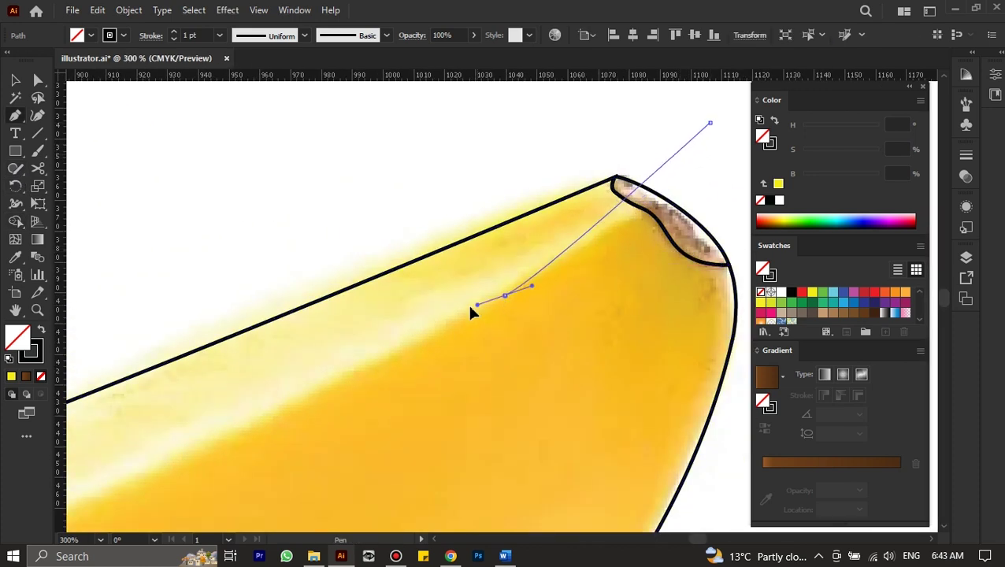
{"action": "scroll", "coordinate": [332, 385], "scroll_direction": "down", "scroll_amount": 3, "text": "alt"}
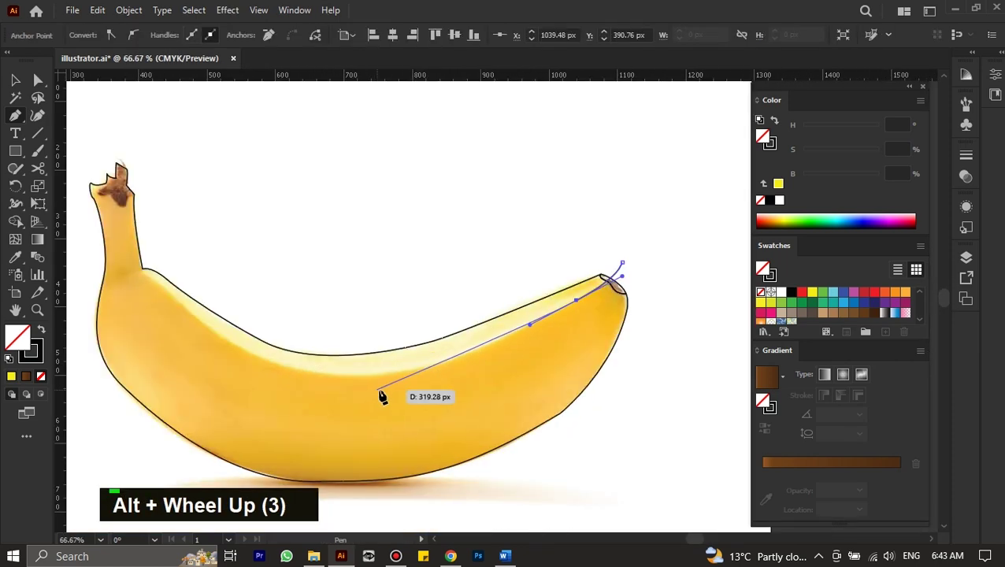
{"action": "left_click_drag", "start_coordinate": [358, 374], "coordinate": [288, 366]}
Step: Continue the ridge line from the middle to the base of the stem, undoing the misplaced curve point on the way
{"action": "left_click_drag", "start_coordinate": [170, 294], "coordinate": [83, 209]}
{"action": "key", "text": "ctrl+z"}
{"action": "scroll", "coordinate": [352, 374], "scroll_direction": "up", "scroll_amount": 2, "text": "alt"}
{"action": "left_click_drag", "start_coordinate": [213, 367], "coordinate": [280, 371], "text": "alt"}
{"action": "scroll", "coordinate": [280, 370], "scroll_direction": "down", "scroll_amount": 2, "text": "alt"}
{"action": "scroll", "coordinate": [280, 370], "scroll_direction": "up", "scroll_amount": 6, "text": "ctrl"}
{"action": "left_click_drag", "start_coordinate": [233, 291], "coordinate": [198, 274]}
Step: Extend the ridge path outside the banana, above its inner curve, and back toward the tip to form a helper shape
{"action": "scroll", "coordinate": [207, 266], "scroll_direction": "up", "scroll_amount": 3, "text": "alt"}
{"action": "left_click", "coordinate": [198, 287]}
{"action": "left_click", "coordinate": [228, 254]}
{"action": "left_click", "coordinate": [443, 220]}
{"action": "scroll", "coordinate": [449, 217], "scroll_direction": "down", "scroll_amount": 4, "text": "alt"}
{"action": "left_click", "coordinate": [665, 151]}
{"action": "left_click", "coordinate": [650, 225]}
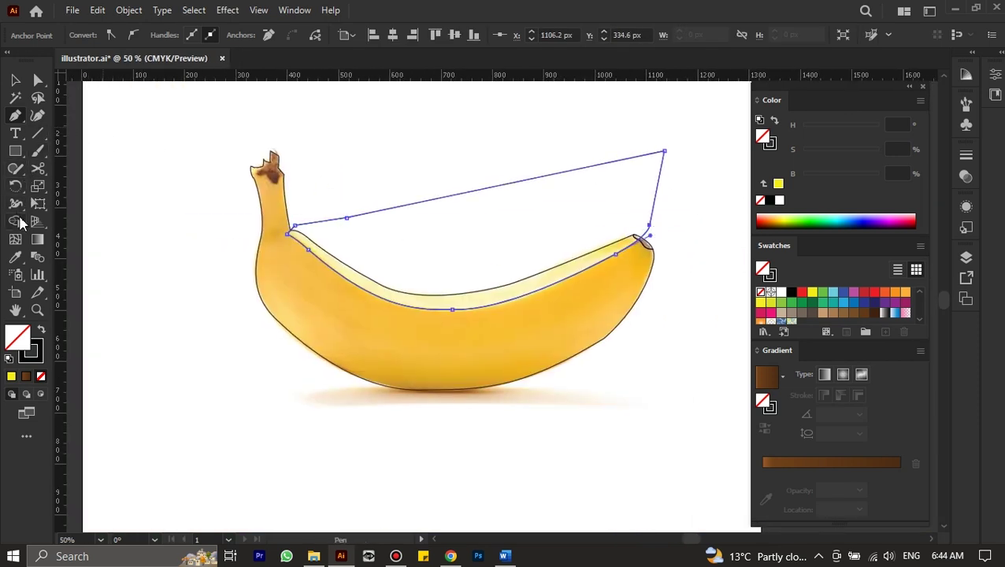
Step: Select all the outlines and remove the helper area outside the banana with the Shape Builder tool, leaving the light strip separate
{"action": "left_click_drag", "start_coordinate": [376, 146], "coordinate": [465, 350], "text": "ctrl"}
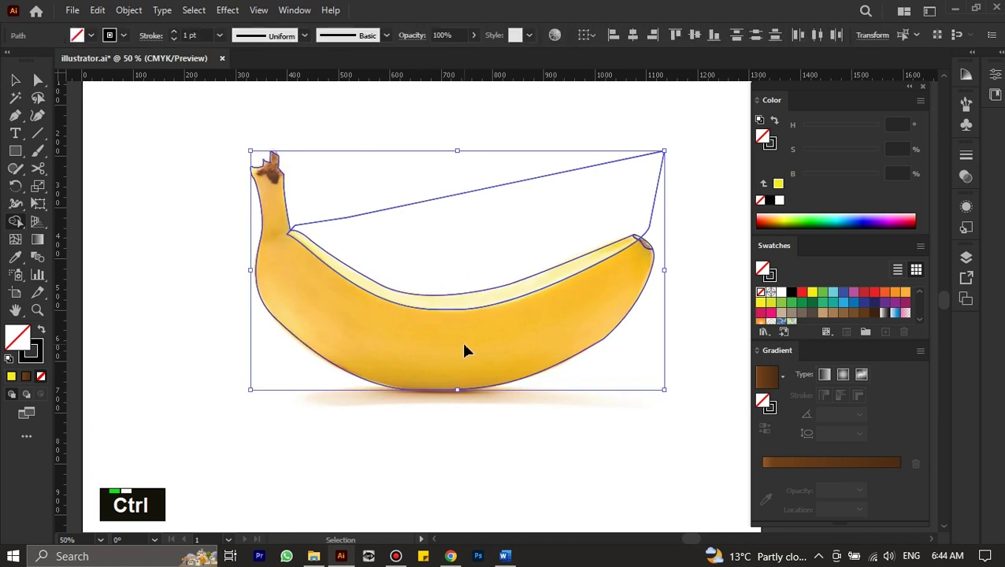
{"action": "left_click", "coordinate": [484, 227], "text": "alt"}
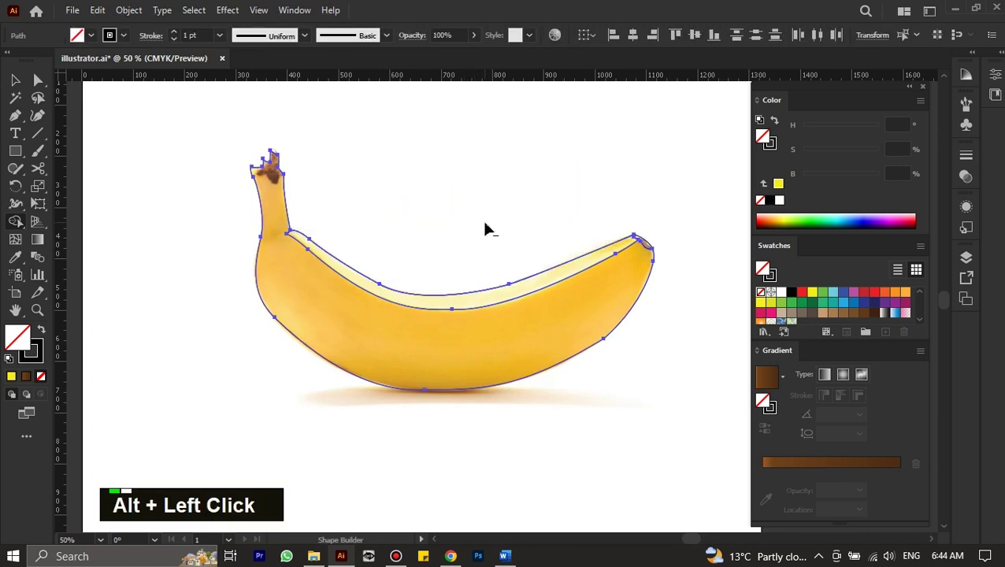
{"action": "scroll", "coordinate": [523, 271], "scroll_direction": "up", "scroll_amount": 2, "text": "alt"}
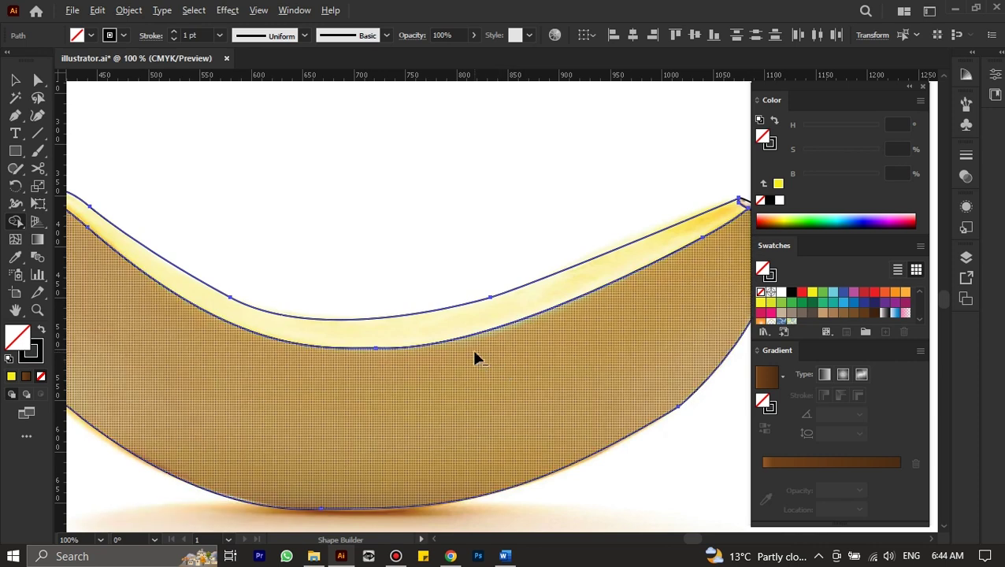
{"action": "scroll", "coordinate": [482, 360], "scroll_direction": "down", "scroll_amount": 2, "text": "alt"}
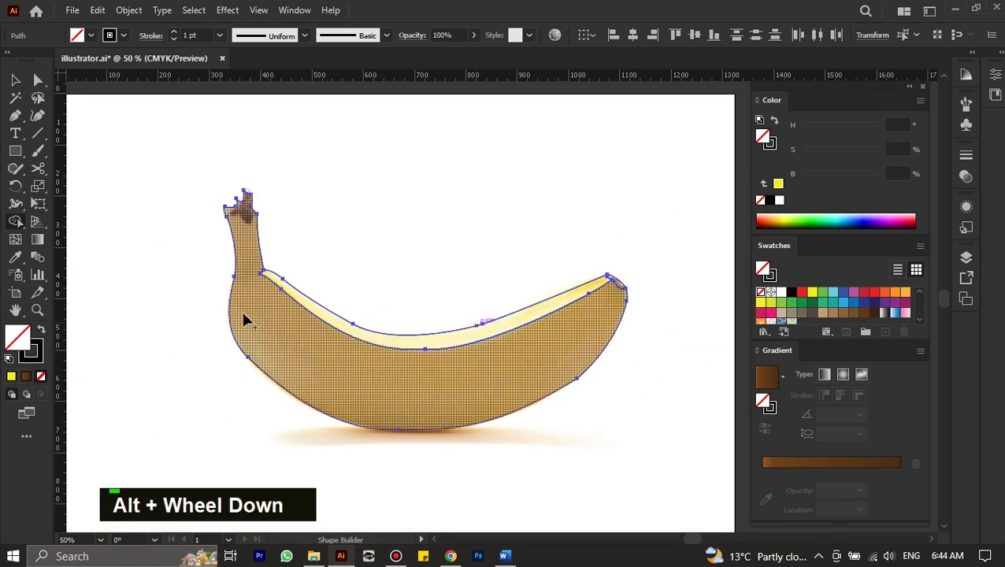
Step: Start a Pen path outside the stem and trace the inner side and lower edge of its brown patch, undoing the misplaced curve
{"action": "scroll", "coordinate": [233, 240], "scroll_direction": "up", "scroll_amount": 4, "text": "alt"}
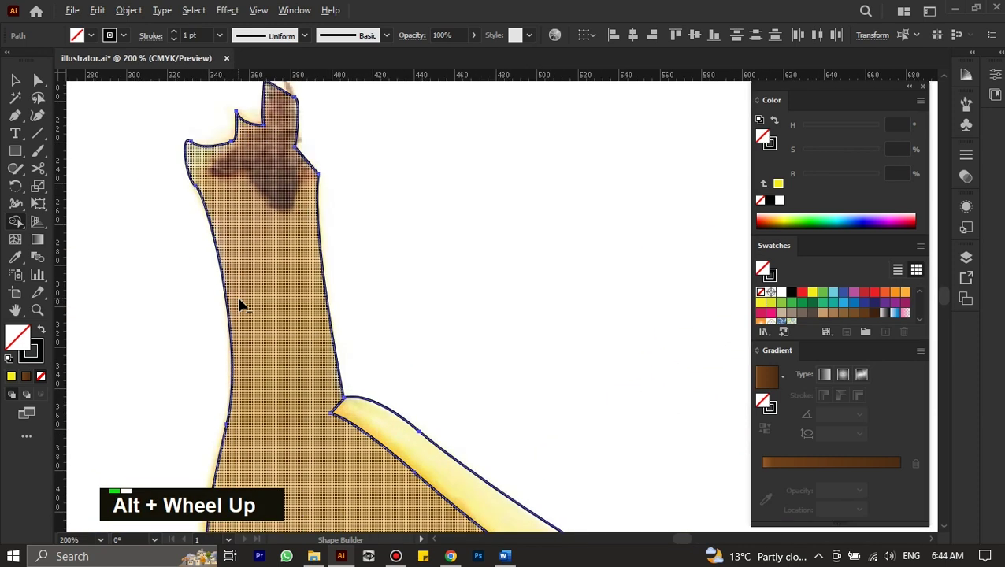
{"action": "scroll", "coordinate": [242, 301], "scroll_direction": "up", "scroll_amount": 3}
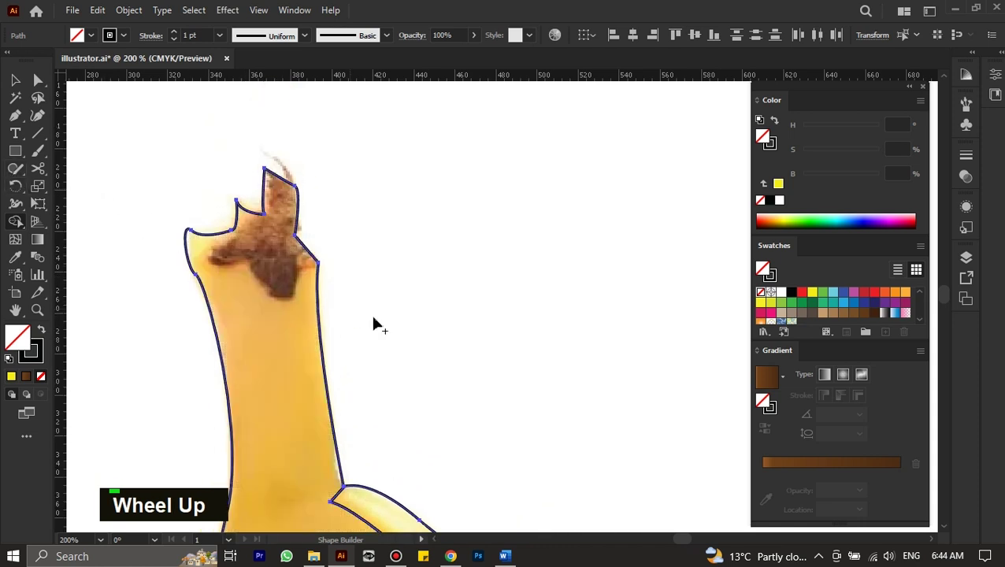
{"action": "key", "text": "p"}
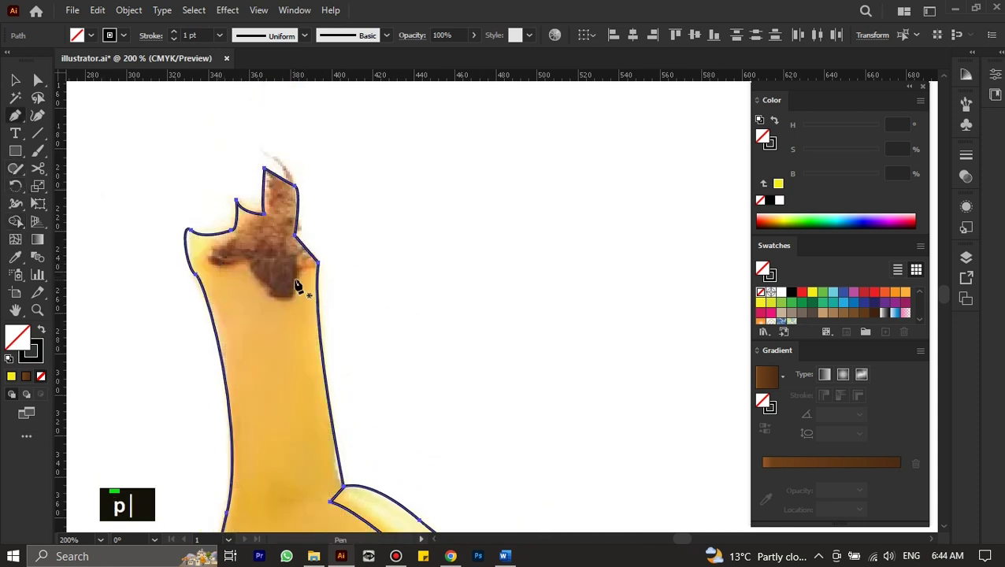
{"action": "left_click", "coordinate": [348, 257]}
{"action": "left_click", "coordinate": [300, 271]}
{"action": "left_click_drag", "start_coordinate": [268, 290], "coordinate": [235, 266]}
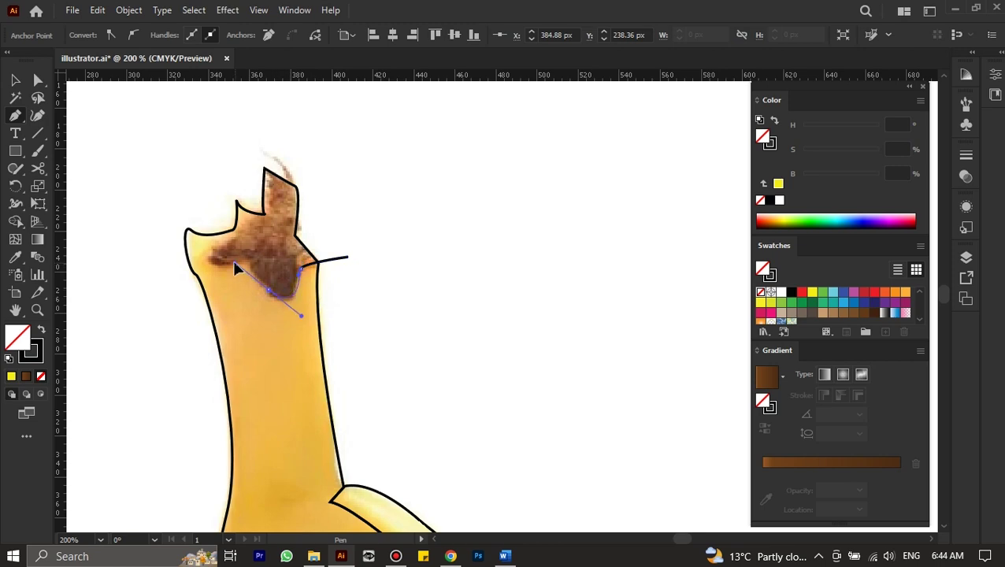
{"action": "key", "text": "ctrl+z"}
{"action": "scroll", "coordinate": [288, 288], "scroll_direction": "up", "scroll_amount": 3}
{"action": "left_click_drag", "start_coordinate": [388, 314], "coordinate": [384, 324]}
{"action": "left_click_drag", "start_coordinate": [323, 314], "coordinate": [315, 304]}
Step: Trace the outer side of the brown stem patch and close the path around the stem's jagged top, outside the banana
{"action": "left_click_drag", "start_coordinate": [251, 212], "coordinate": [235, 210]}
{"action": "left_click_drag", "start_coordinate": [127, 202], "coordinate": [131, 185]}
{"action": "left_click", "coordinate": [200, 135]}
{"action": "scroll", "coordinate": [200, 138], "scroll_direction": "up", "scroll_amount": 5}
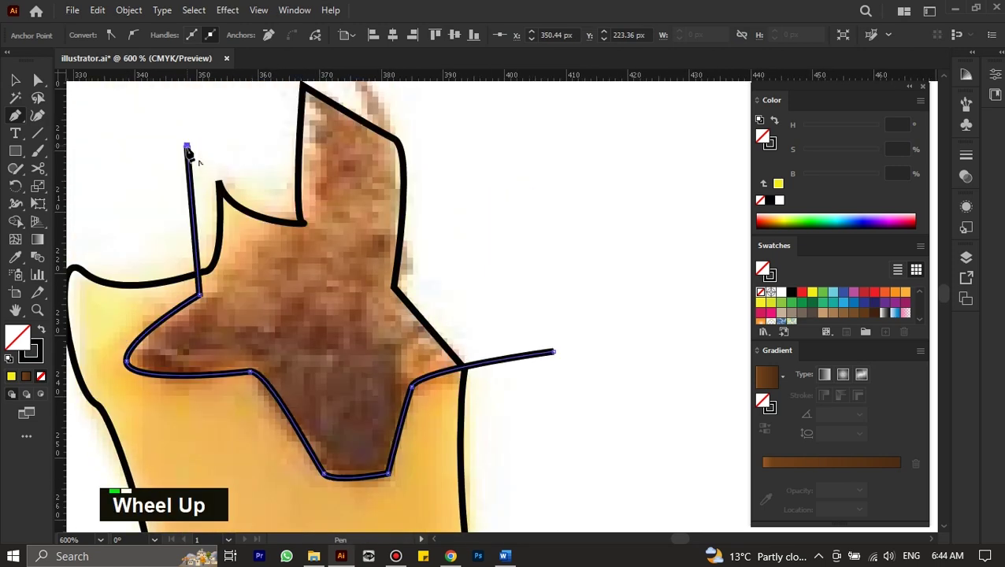
{"action": "double_click", "coordinate": [554, 352]}
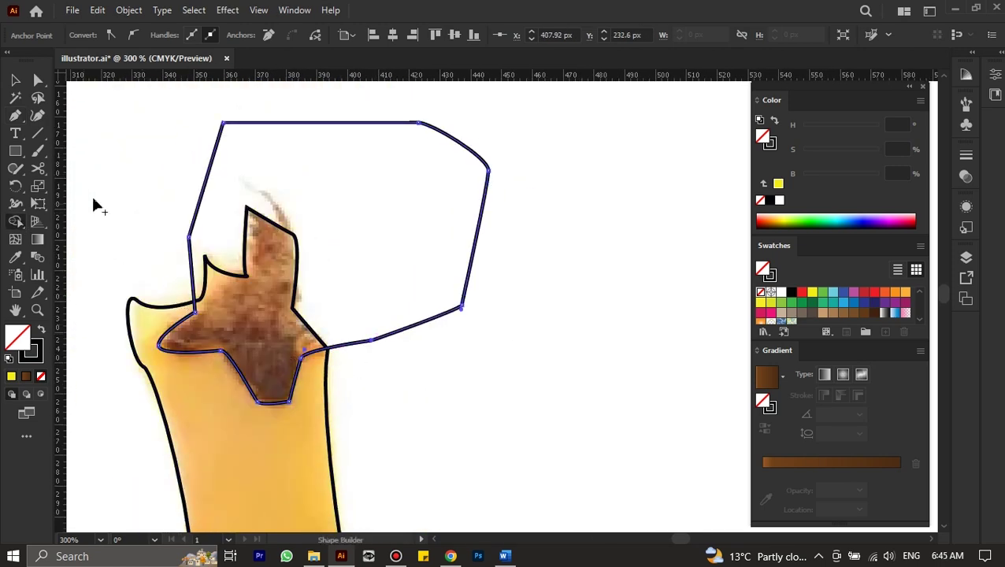
Step: Select the stem helper shape with the banana outline and remove its part outside the stem using the Shape Builder tool
{"action": "key", "text": "v"}
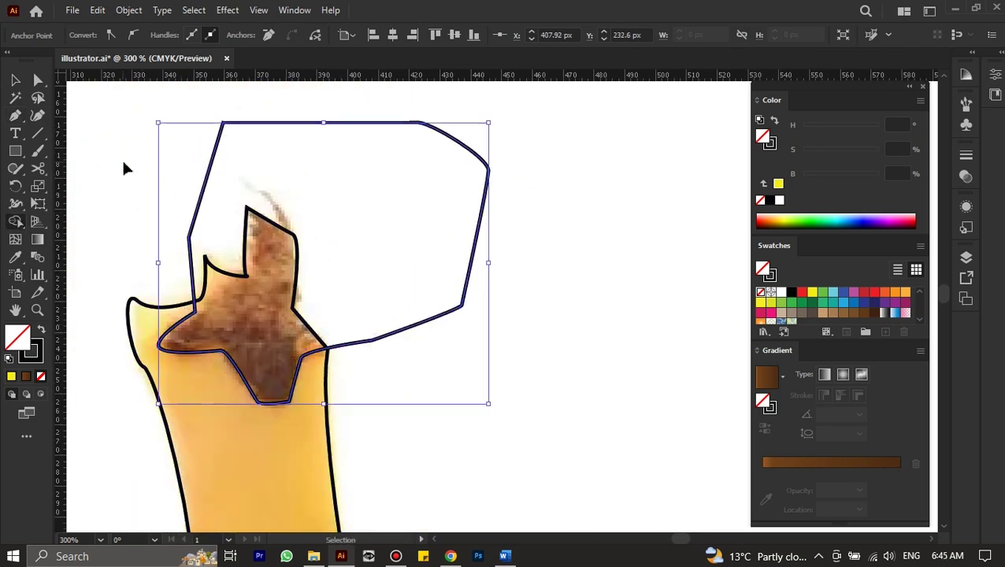
{"action": "left_click_drag", "start_coordinate": [123, 168], "coordinate": [370, 419]}
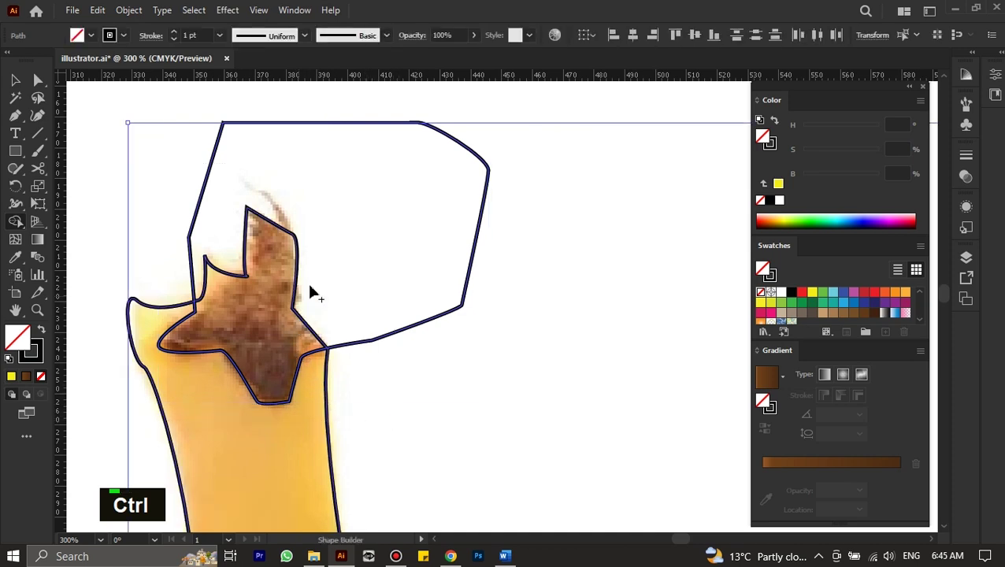
{"action": "left_click", "coordinate": [372, 233], "text": "alt"}
{"action": "scroll", "coordinate": [372, 233], "scroll_direction": "down", "scroll_amount": 2}
{"action": "double_click", "coordinate": [305, 271]}
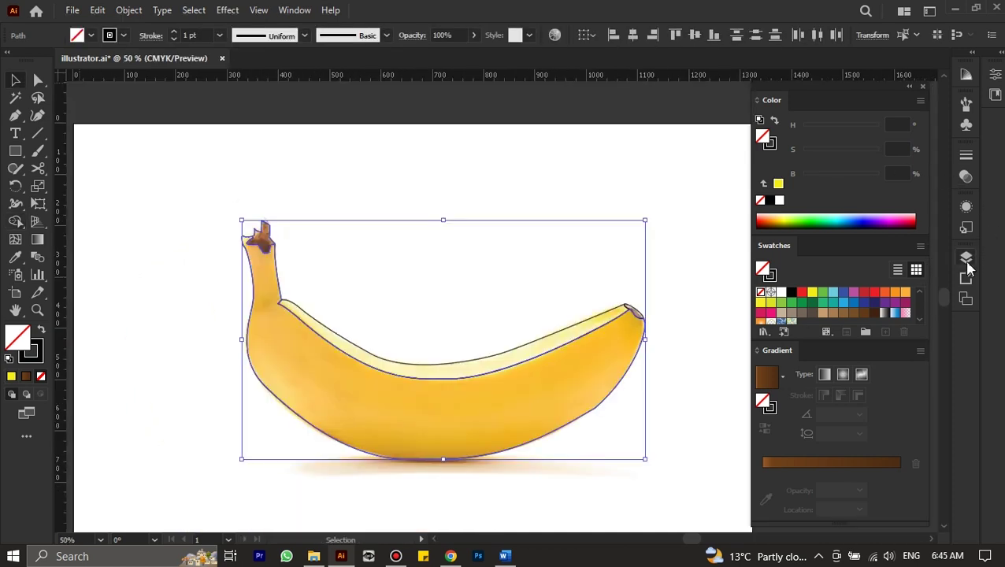
Step: Hide Layer 1 with the banana photo and check the traced outline's lower edge for uneven spots
{"action": "left_click", "coordinate": [967, 264]}
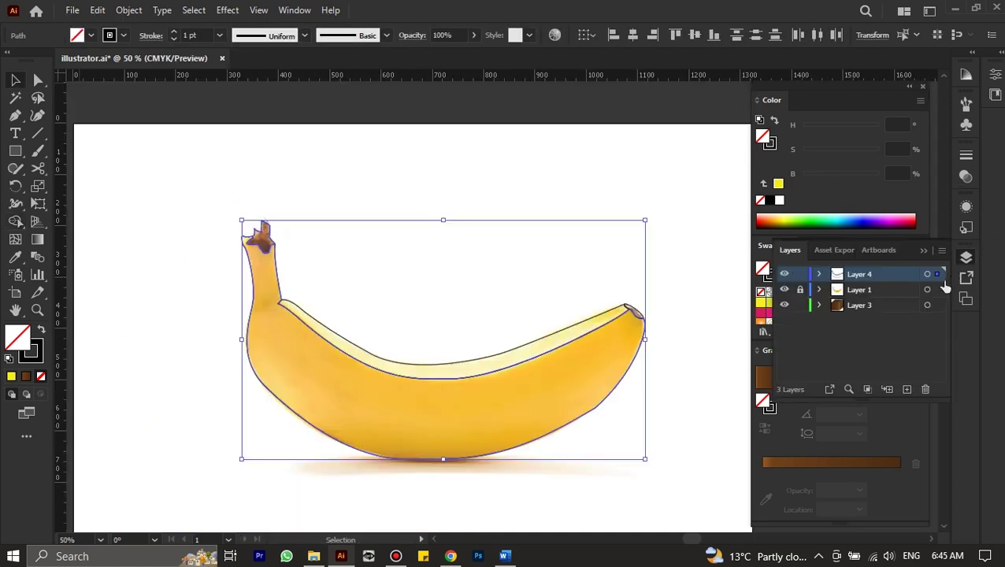
{"action": "left_click", "coordinate": [785, 290]}
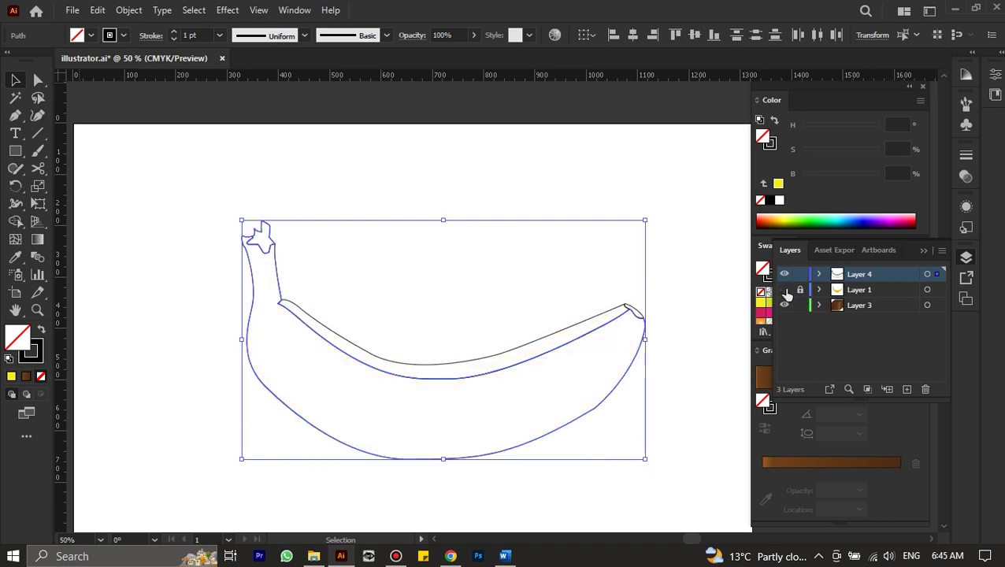
{"action": "scroll", "coordinate": [452, 456], "scroll_direction": "up", "scroll_amount": 1}
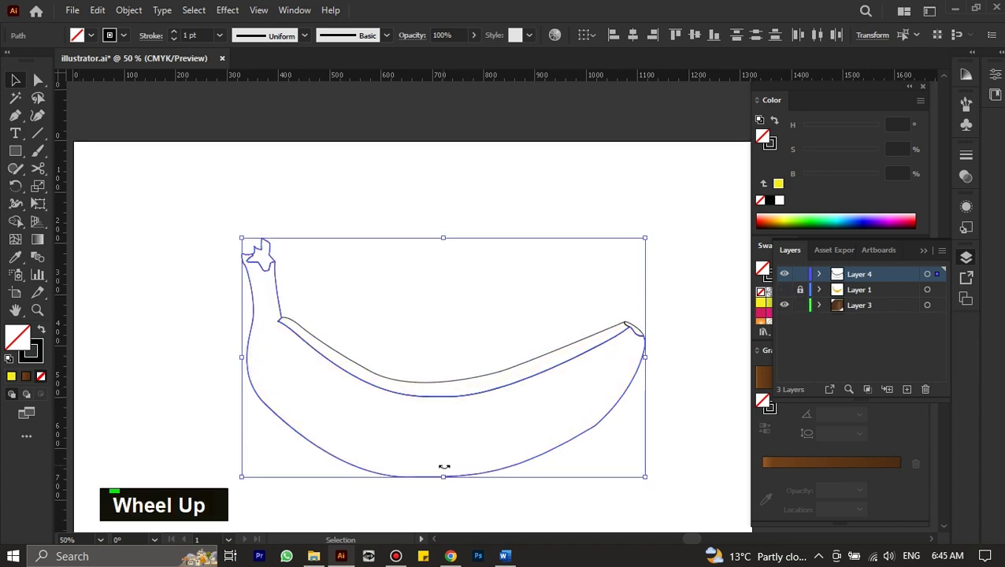
{"action": "scroll", "coordinate": [445, 466], "scroll_direction": "down", "scroll_amount": 1, "text": "alt"}
{"action": "scroll", "coordinate": [445, 466], "scroll_direction": "up", "scroll_amount": 2, "text": "alt"}
{"action": "scroll", "coordinate": [445, 460], "scroll_direction": "down", "scroll_amount": 1}
{"action": "scroll", "coordinate": [445, 456], "scroll_direction": "up", "scroll_amount": 2, "text": "alt"}
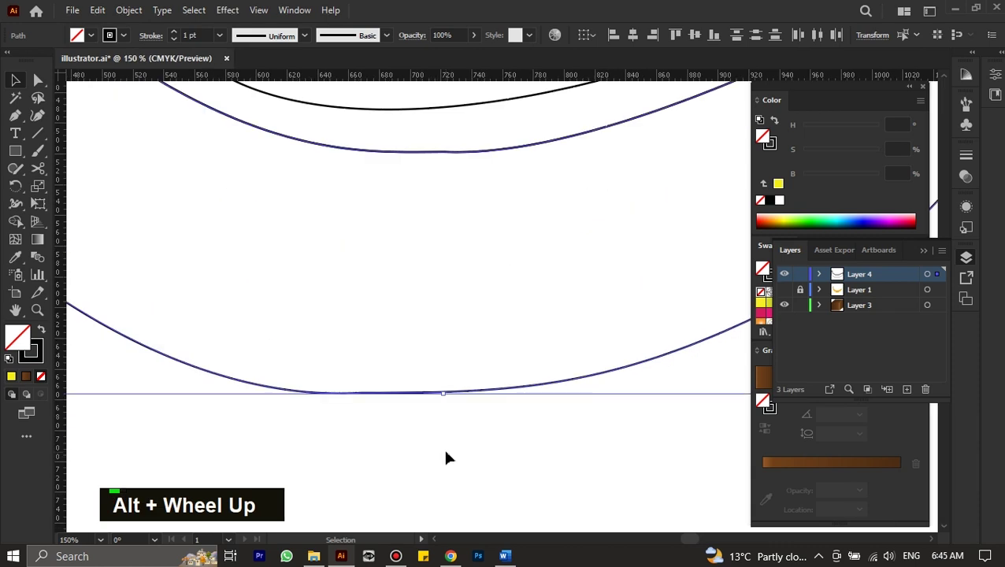
{"action": "scroll", "coordinate": [446, 450], "scroll_direction": "down", "scroll_amount": 1, "text": "alt"}
{"action": "scroll", "coordinate": [449, 447], "scroll_direction": "down", "scroll_amount": 1, "text": "alt"}
{"action": "left_click", "coordinate": [467, 448]}
{"action": "scroll", "coordinate": [415, 425], "scroll_direction": "down", "scroll_amount": 1, "text": "alt"}
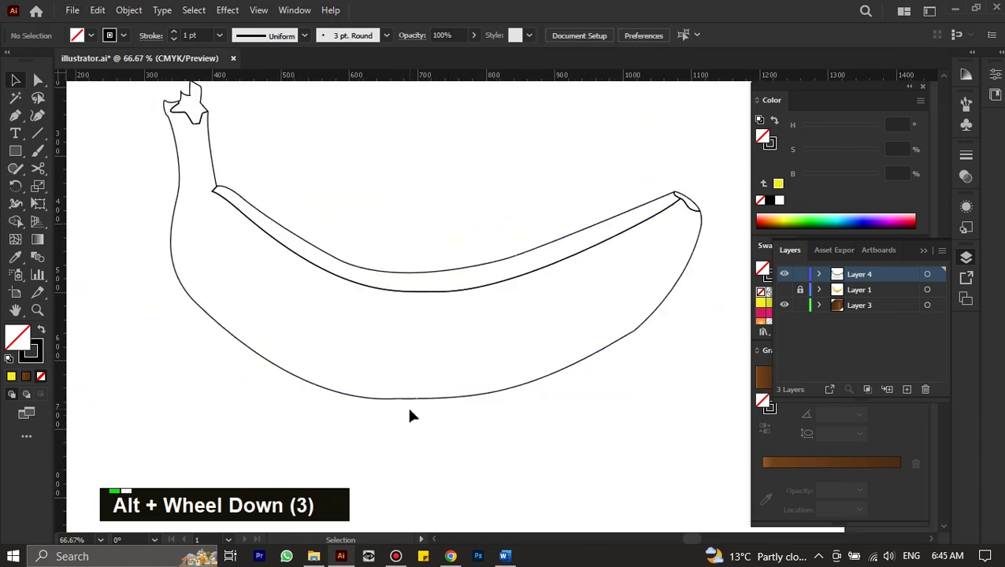
Step: Round the banana body's lower corner near the tip to about 118 px and smooth the anchor at its lowest point
{"action": "left_click", "coordinate": [630, 329]}
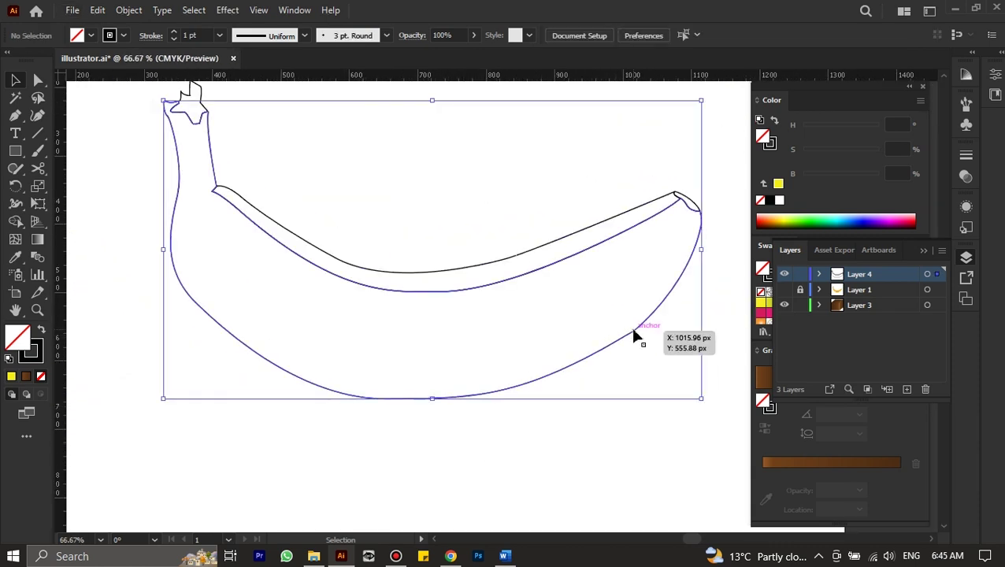
{"action": "left_click", "coordinate": [37, 87]}
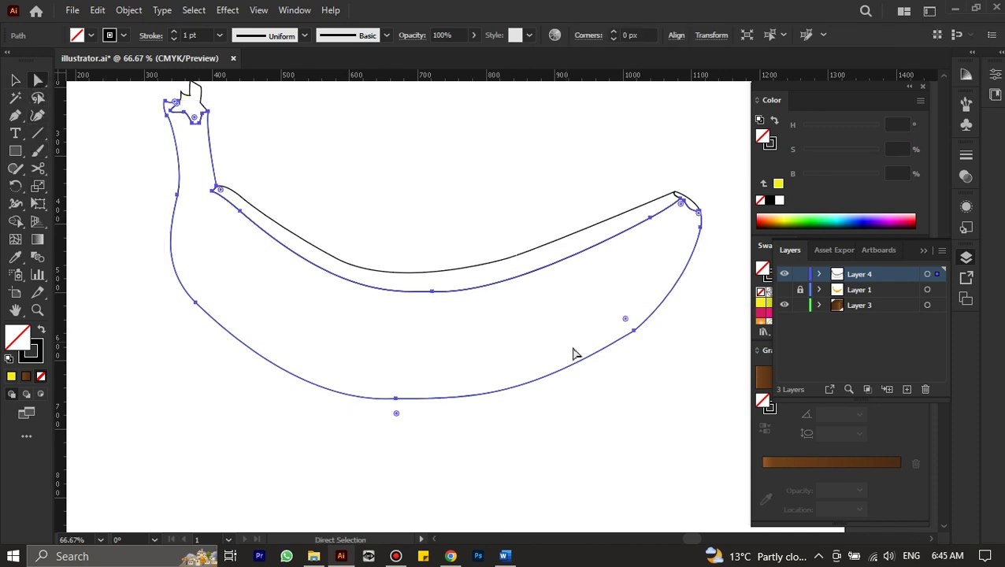
{"action": "left_click", "coordinate": [635, 331]}
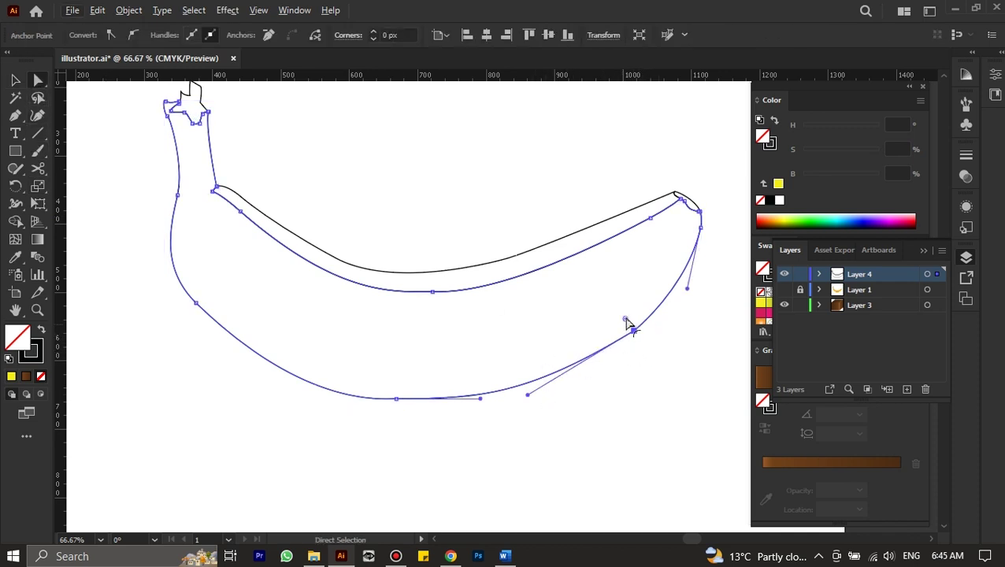
{"action": "left_click_drag", "start_coordinate": [625, 319], "coordinate": [587, 265]}
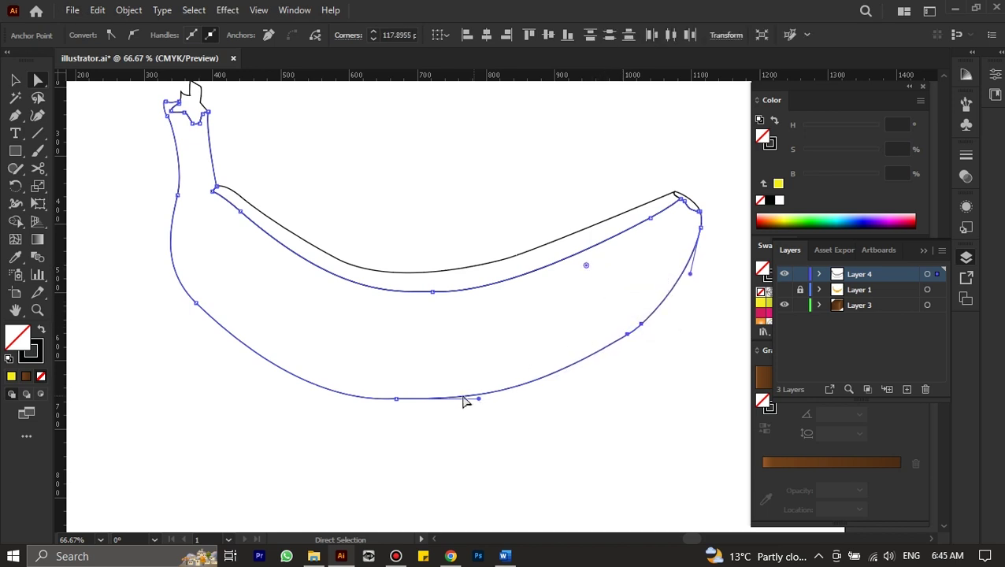
{"action": "left_click", "coordinate": [396, 399]}
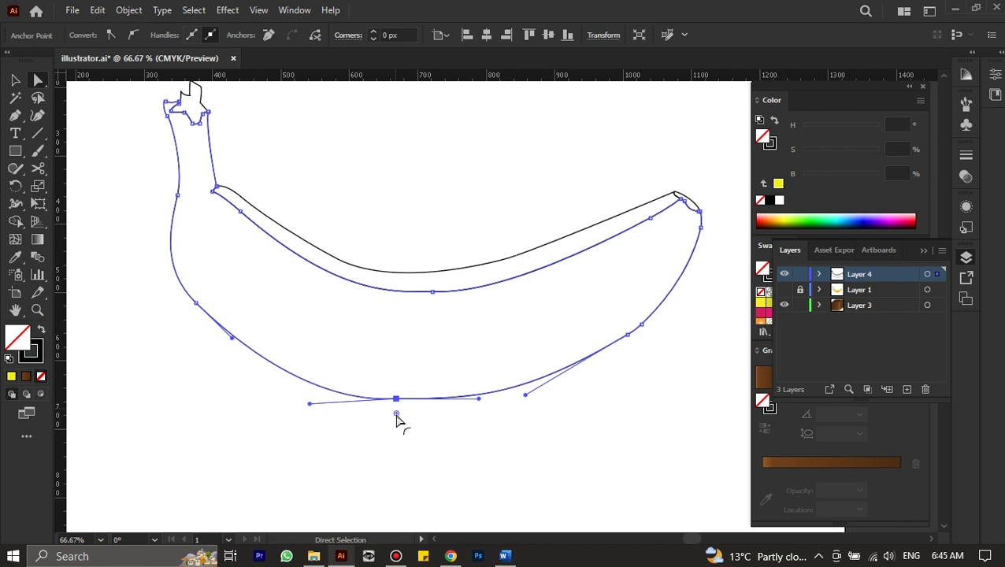
{"action": "left_click_drag", "start_coordinate": [396, 416], "coordinate": [398, 468]}
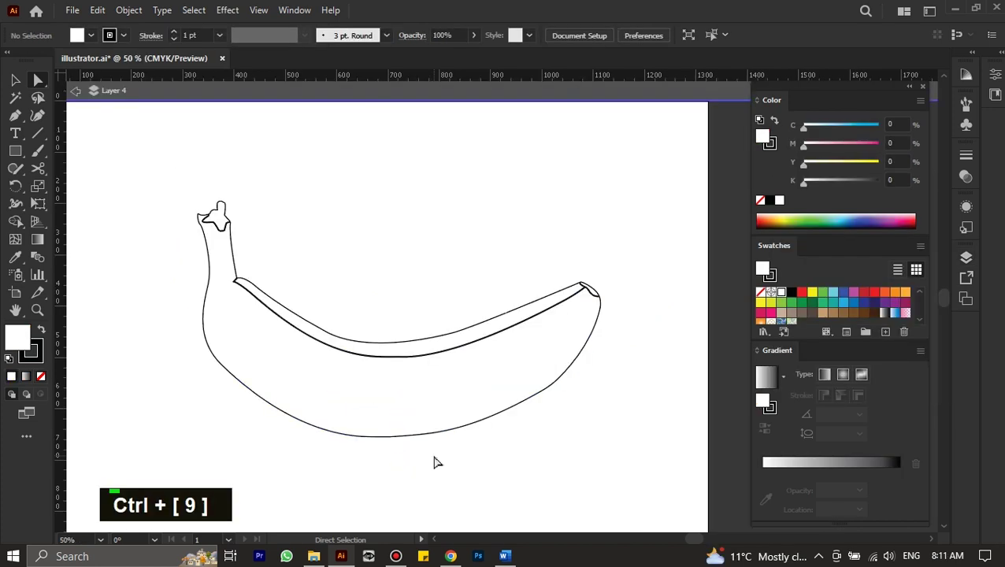
Step: Nudge the anchor points along the banana body's lower edge to even out the curve
{"action": "scroll", "coordinate": [391, 463], "scroll_direction": "up", "scroll_amount": 2}
{"action": "left_click", "coordinate": [390, 409]}
{"action": "left_click_drag", "start_coordinate": [390, 409], "coordinate": [396, 411]}
{"action": "left_click_drag", "start_coordinate": [335, 409], "coordinate": [332, 404]}
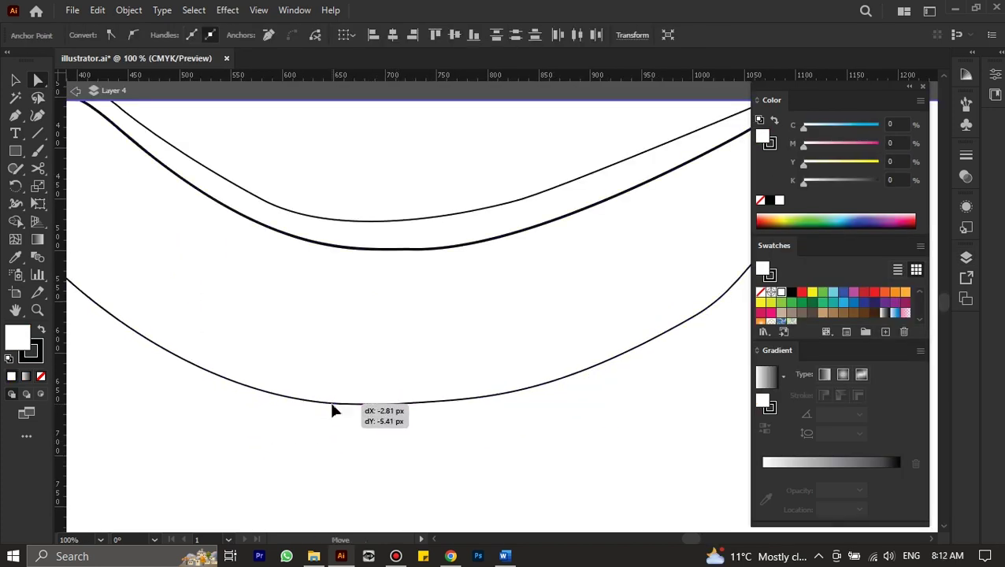
{"action": "scroll", "coordinate": [348, 404], "scroll_direction": "down", "scroll_amount": 2, "text": "alt"}
{"action": "left_click", "coordinate": [525, 364]}
{"action": "scroll", "coordinate": [540, 371], "scroll_direction": "up", "scroll_amount": 4, "text": "alt"}
{"action": "left_click_drag", "start_coordinate": [476, 340], "coordinate": [481, 335]}
{"action": "left_click", "coordinate": [504, 378]}
{"action": "scroll", "coordinate": [481, 346], "scroll_direction": "down", "scroll_amount": 3, "text": "alt"}
{"action": "scroll", "coordinate": [461, 321], "scroll_direction": "left", "scroll_amount": 3, "text": "ctrl"}
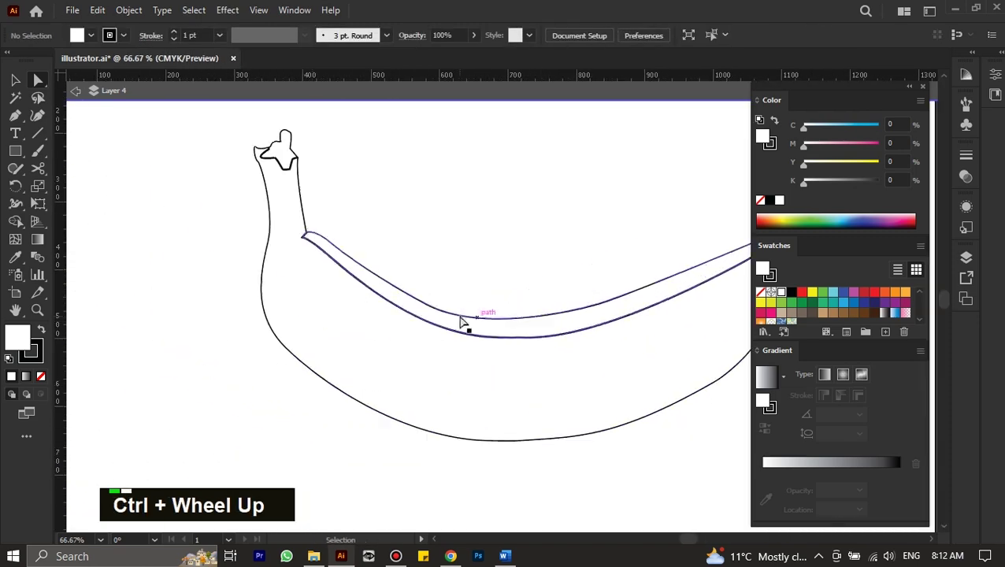
Step: Delete the anchor points forming the narrow upper prong of the brown stem shape
{"action": "scroll", "coordinate": [341, 226], "scroll_direction": "up", "scroll_amount": 5, "text": "alt"}
{"action": "scroll", "coordinate": [386, 173], "scroll_direction": "down", "scroll_amount": 3, "text": "alt"}
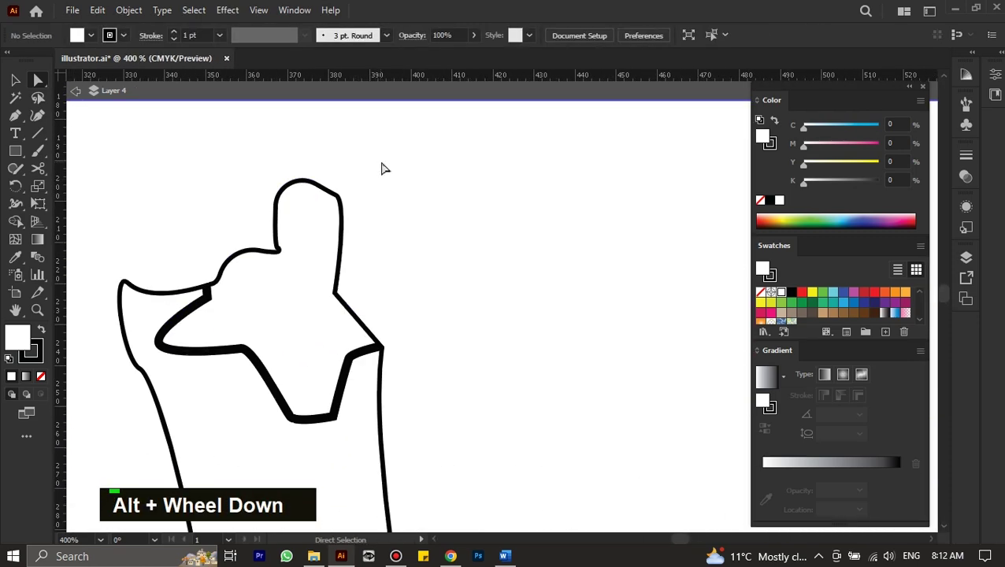
{"action": "left_click_drag", "start_coordinate": [382, 163], "coordinate": [314, 207]}
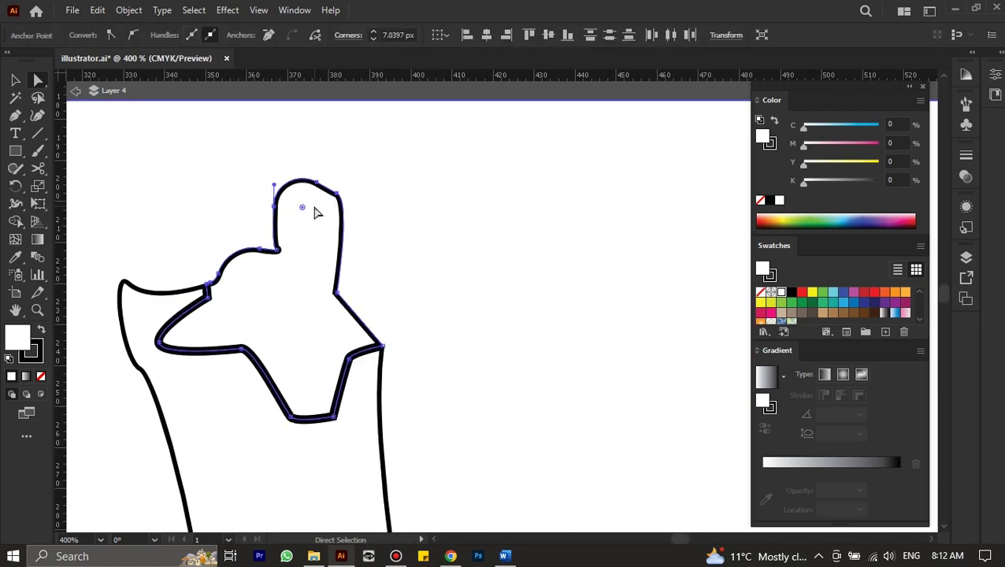
{"action": "left_click_drag", "start_coordinate": [362, 184], "coordinate": [330, 198]}
{"action": "key", "text": "Delete"}
{"action": "key", "text": "Delete"}
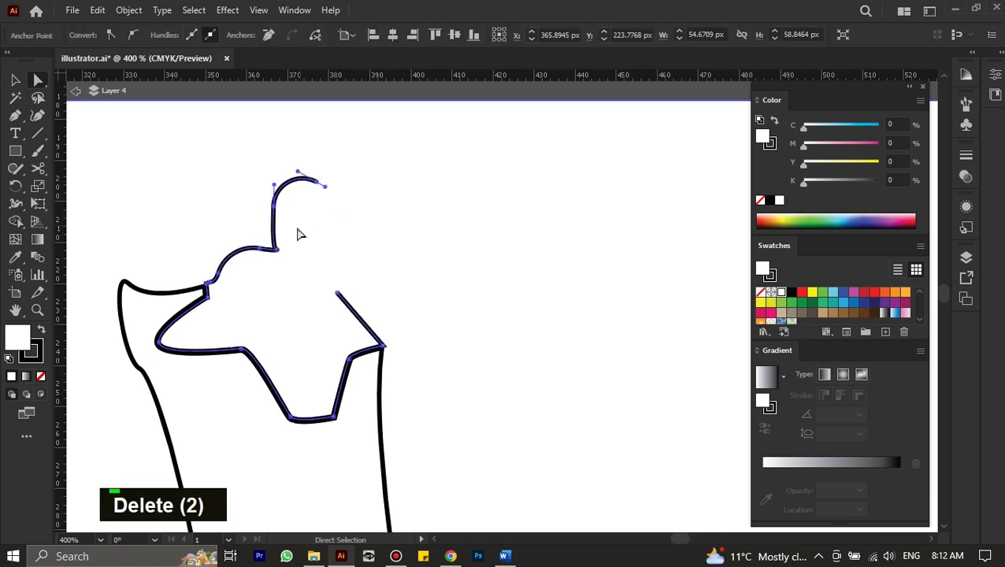
{"action": "key", "text": "Delete"}
{"action": "key", "text": "Delete"}
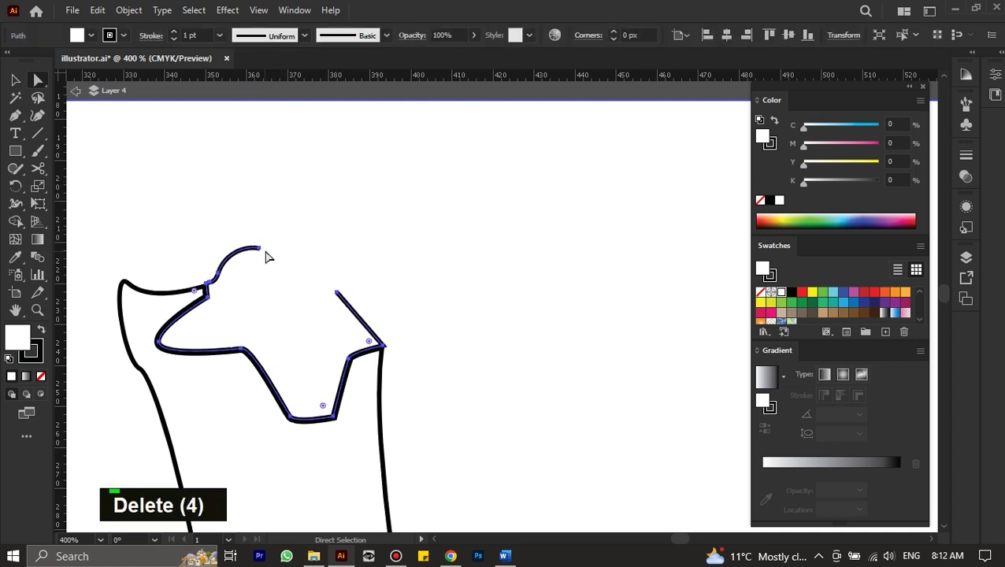
Step: Join the open ends of the stem shape's outline and round its new upper corner
{"action": "left_click", "coordinate": [340, 273]}
{"action": "left_click_drag", "start_coordinate": [246, 231], "coordinate": [343, 307]}
{"action": "right_click", "coordinate": [341, 305]}
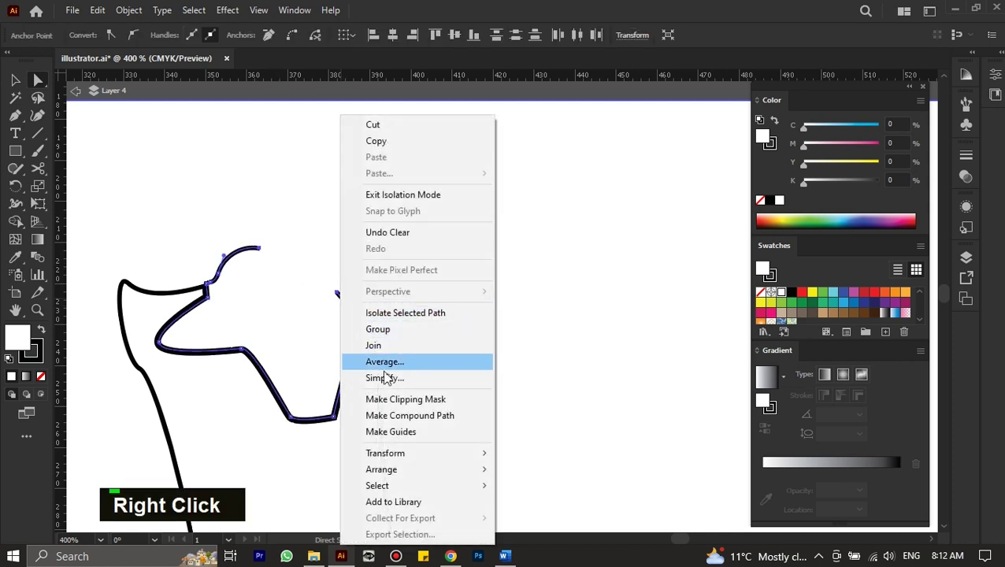
{"action": "left_click", "coordinate": [374, 344]}
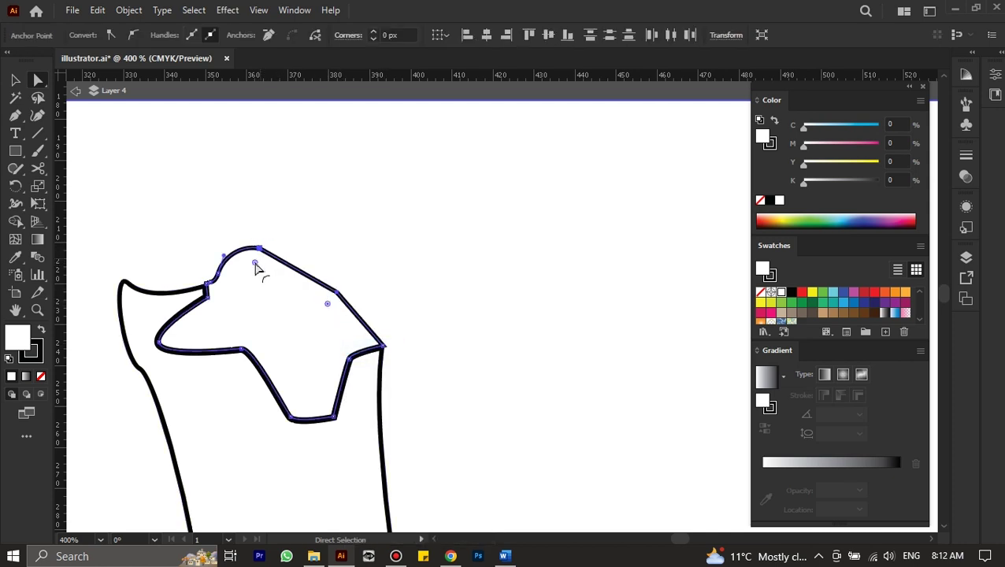
{"action": "left_click_drag", "start_coordinate": [255, 264], "coordinate": [260, 301]}
{"action": "left_click", "coordinate": [329, 233]}
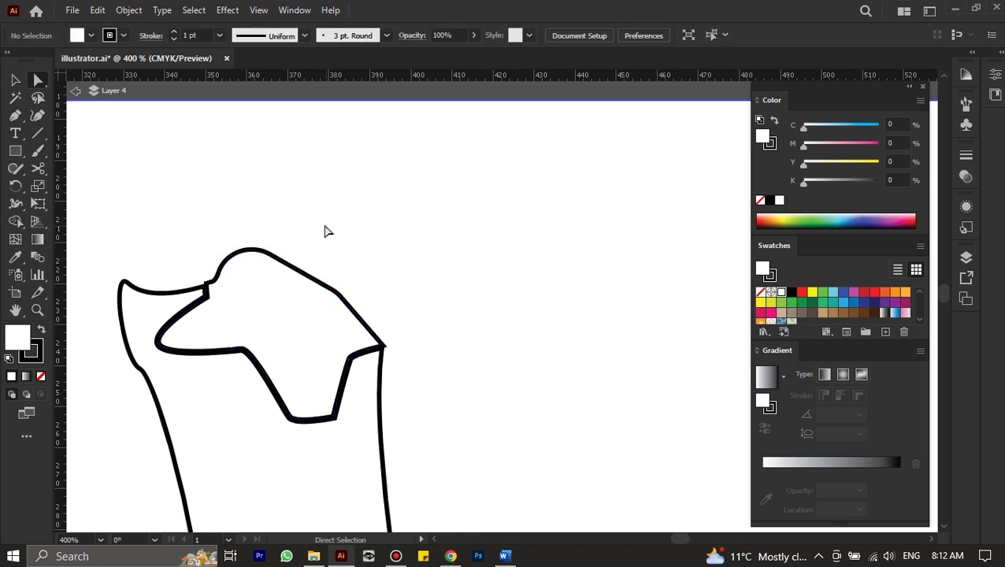
Step: Reshape the pointed corner of the banana body beside the stem shape
{"action": "left_click_drag", "start_coordinate": [107, 263], "coordinate": [107, 301]}
{"action": "left_click", "coordinate": [116, 274]}
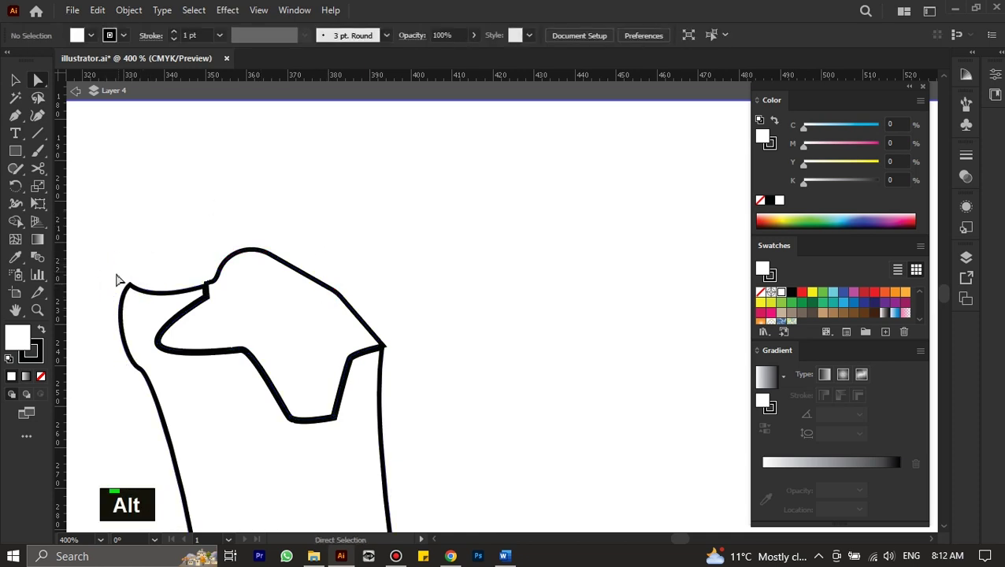
{"action": "scroll", "coordinate": [118, 281], "scroll_direction": "up", "scroll_amount": 3, "text": "alt"}
{"action": "scroll", "coordinate": [162, 273], "scroll_direction": "down", "scroll_amount": 3, "text": "alt"}
{"action": "scroll", "coordinate": [444, 394], "scroll_direction": "down", "scroll_amount": 5, "text": "ctrl"}
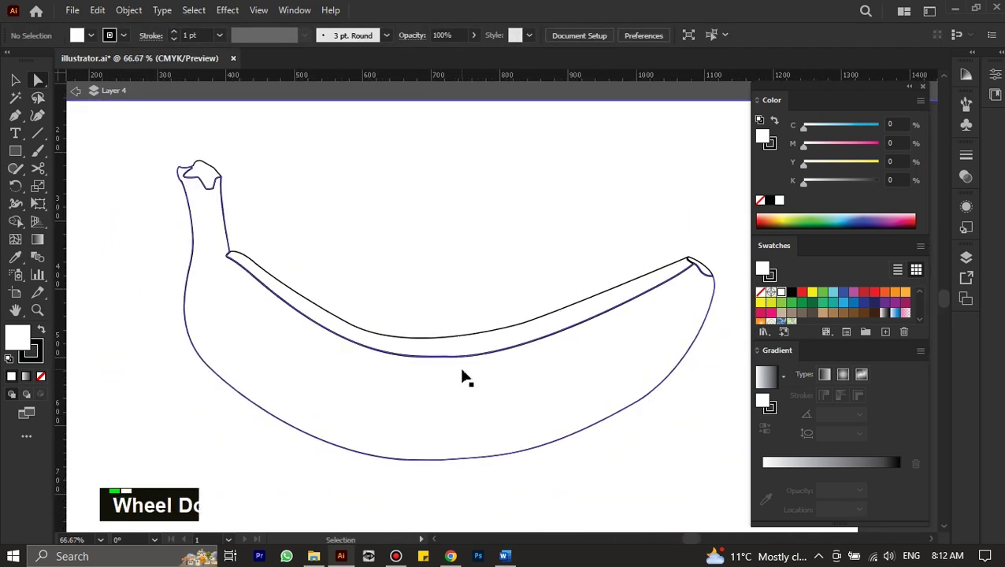
Step: Fill the stem shape and the small shape at the banana's opposite tip with the dark brown swatch
{"action": "scroll", "coordinate": [465, 378], "scroll_direction": "right", "scroll_amount": 2, "text": "ctrl"}
{"action": "left_click", "coordinate": [15, 80]}
{"action": "double_click", "coordinate": [164, 174]}
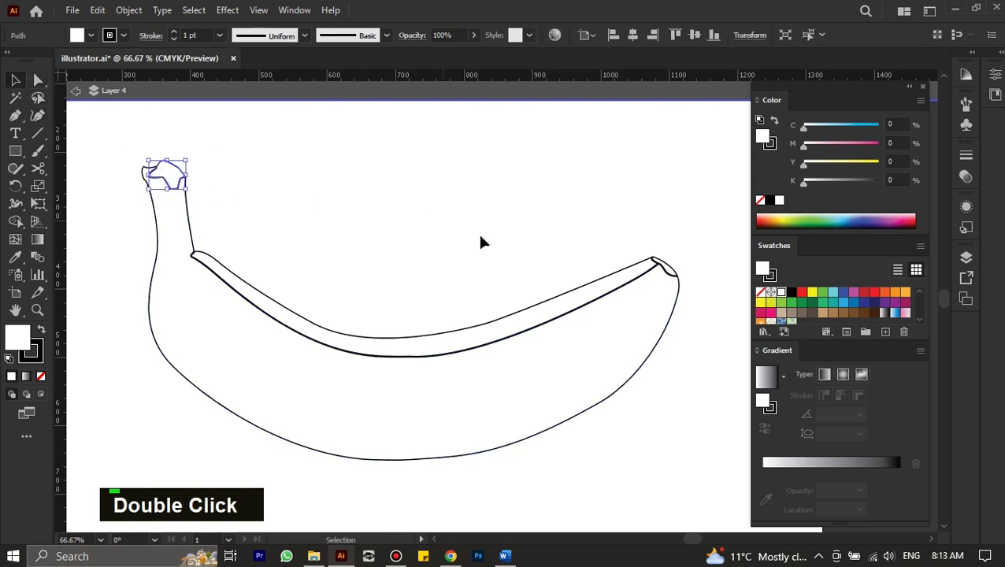
{"action": "left_click", "coordinate": [876, 315]}
{"action": "left_click_drag", "start_coordinate": [598, 224], "coordinate": [666, 252]}
{"action": "left_click_drag", "start_coordinate": [681, 246], "coordinate": [683, 256]}
{"action": "left_click", "coordinate": [669, 269]}
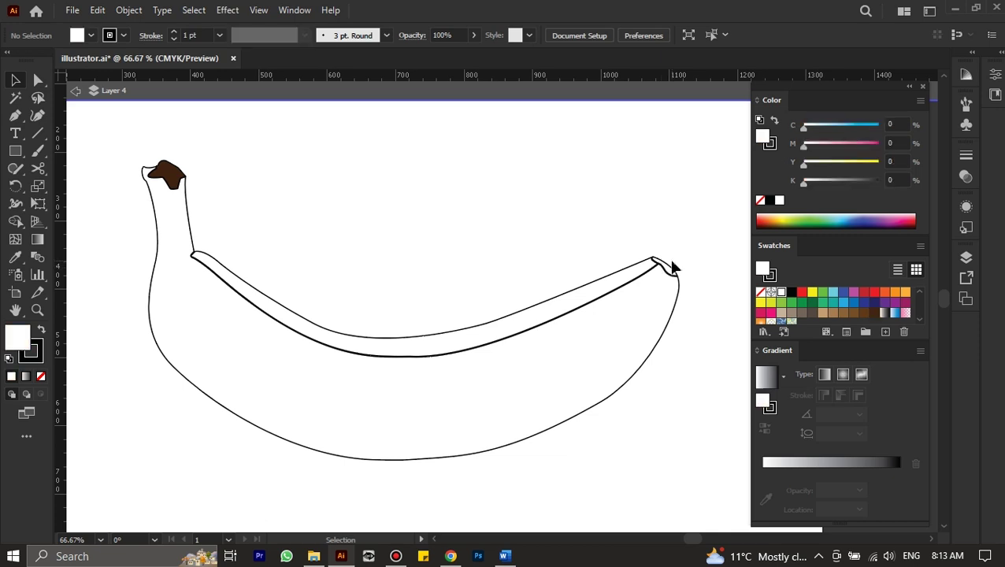
{"action": "left_click", "coordinate": [871, 312]}
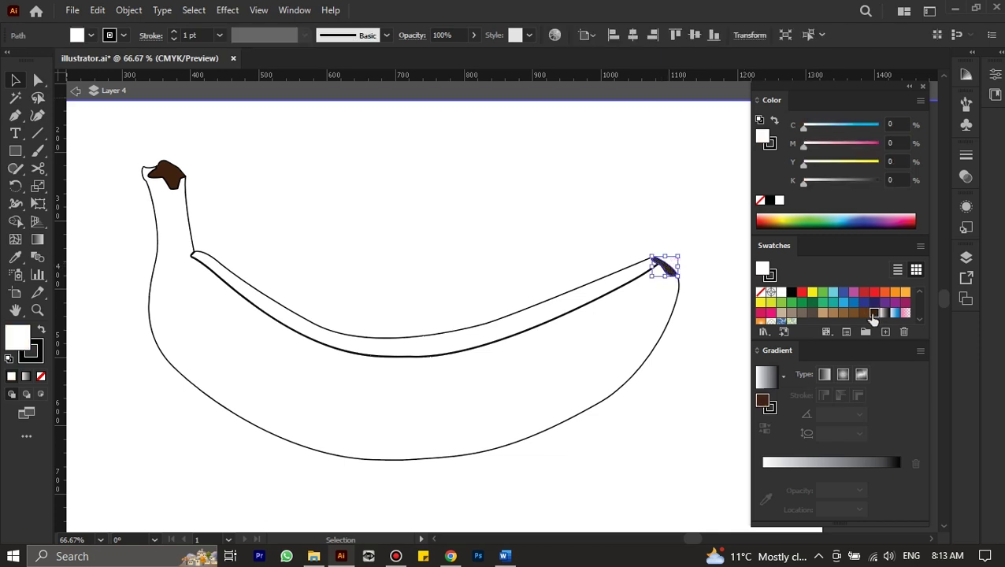
{"action": "left_click", "coordinate": [599, 224]}
Step: Fill the banana body with a linear gradient from orange to yellow using the swatches
{"action": "scroll", "coordinate": [344, 262], "scroll_direction": "down", "scroll_amount": 1}
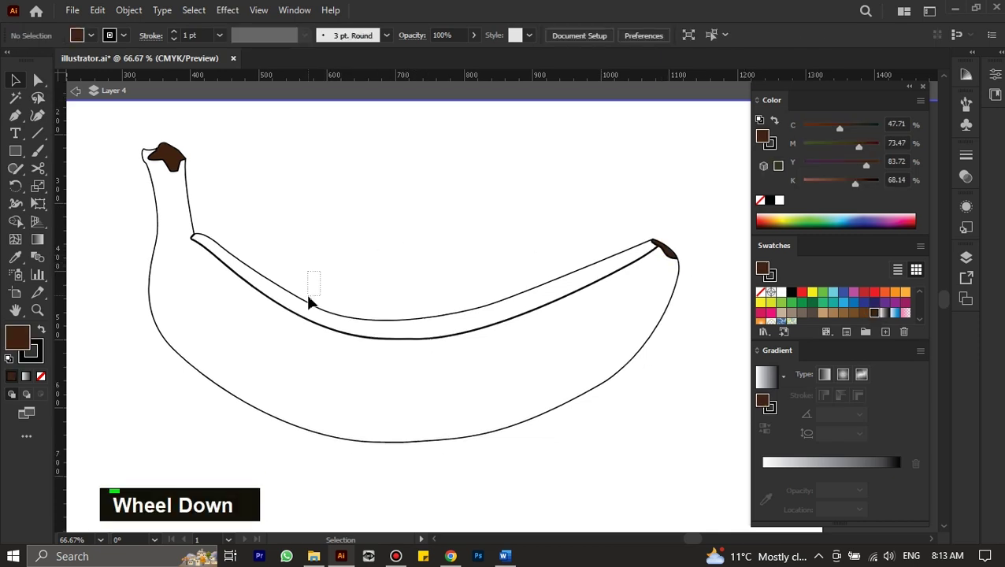
{"action": "double_click", "coordinate": [170, 383]}
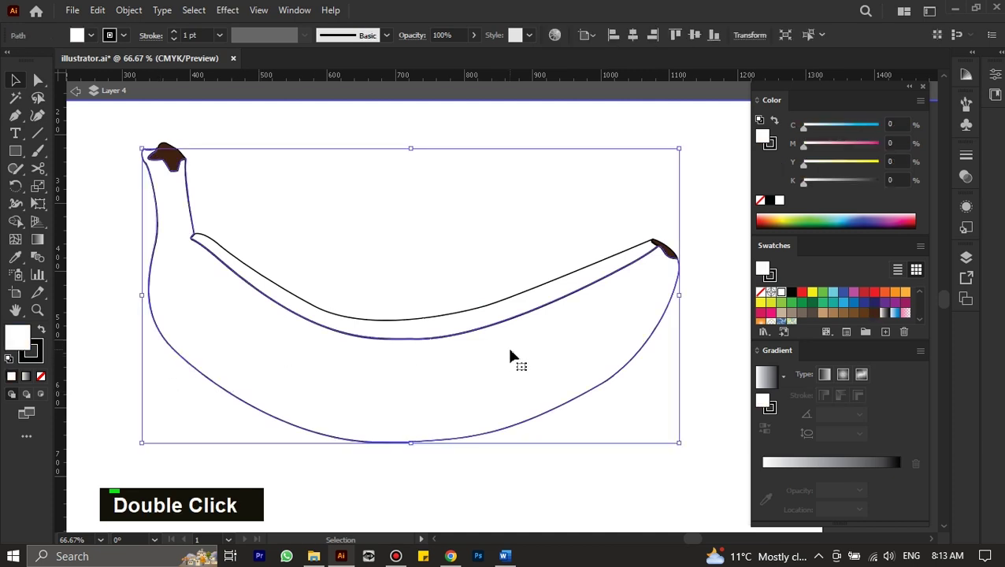
{"action": "left_click", "coordinate": [807, 460]}
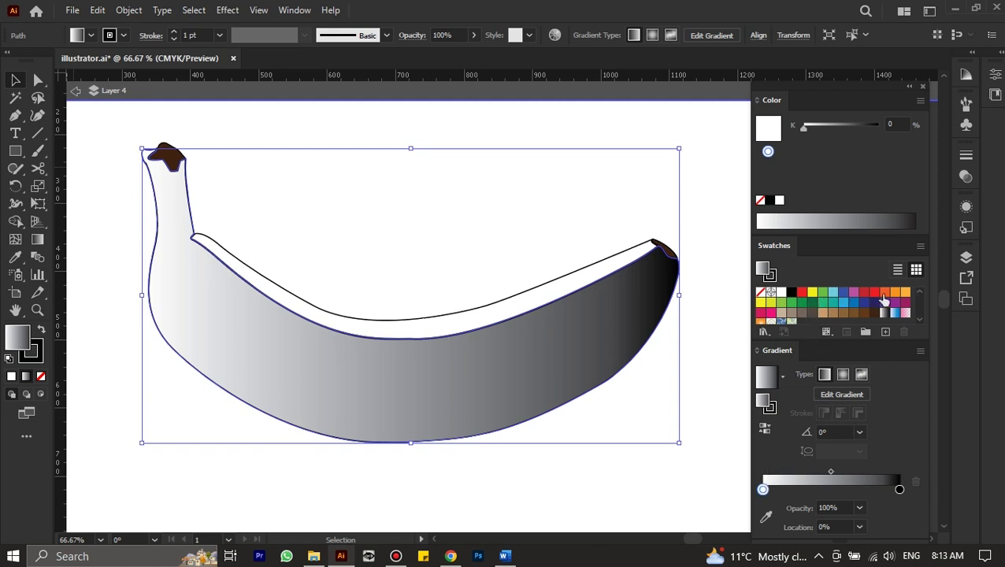
{"action": "left_click_drag", "start_coordinate": [905, 293], "coordinate": [780, 505]}
{"action": "left_click", "coordinate": [899, 489]}
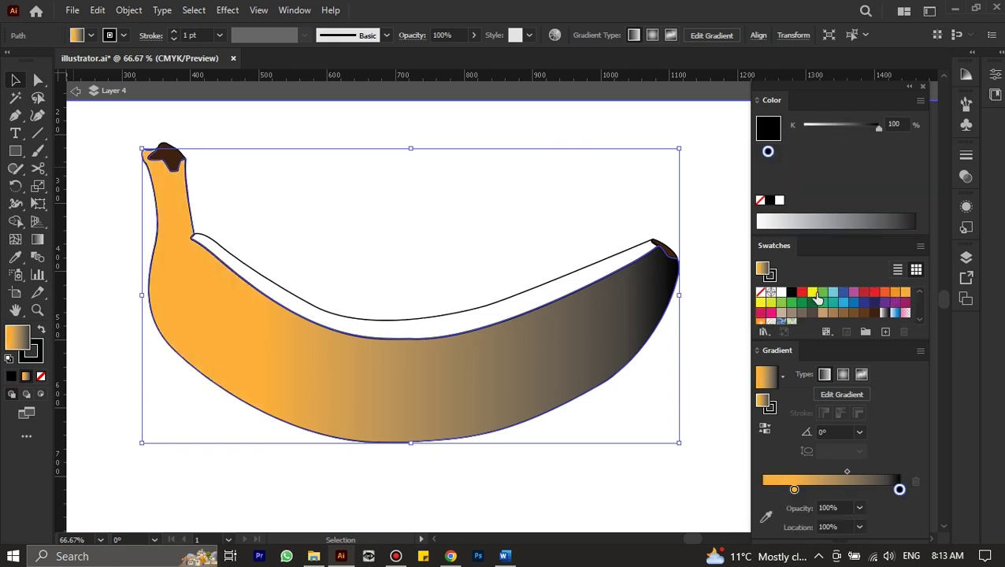
{"action": "left_click_drag", "start_coordinate": [817, 294], "coordinate": [894, 508]}
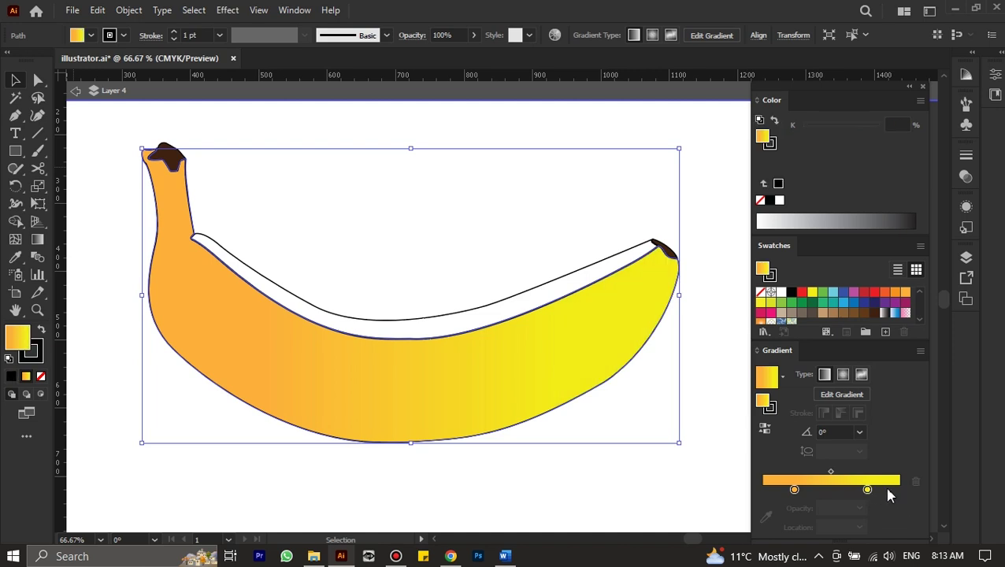
Step: Make both stops of the body's gradient orange, change its type to radial and place the inner stop at about 23%
{"action": "left_click_drag", "start_coordinate": [794, 490], "coordinate": [875, 492]}
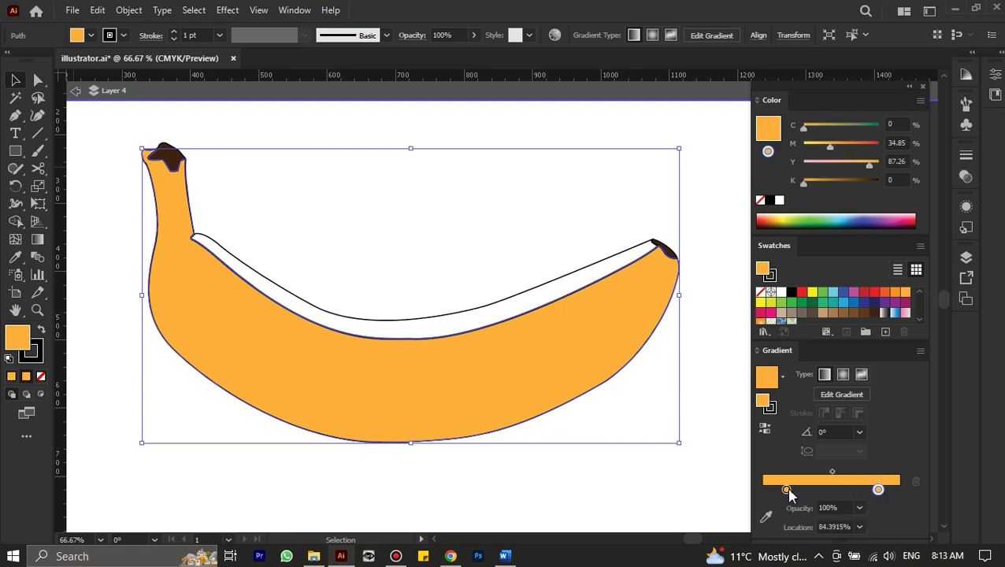
{"action": "left_click_drag", "start_coordinate": [787, 490], "coordinate": [771, 485]}
{"action": "left_click", "coordinate": [841, 375]}
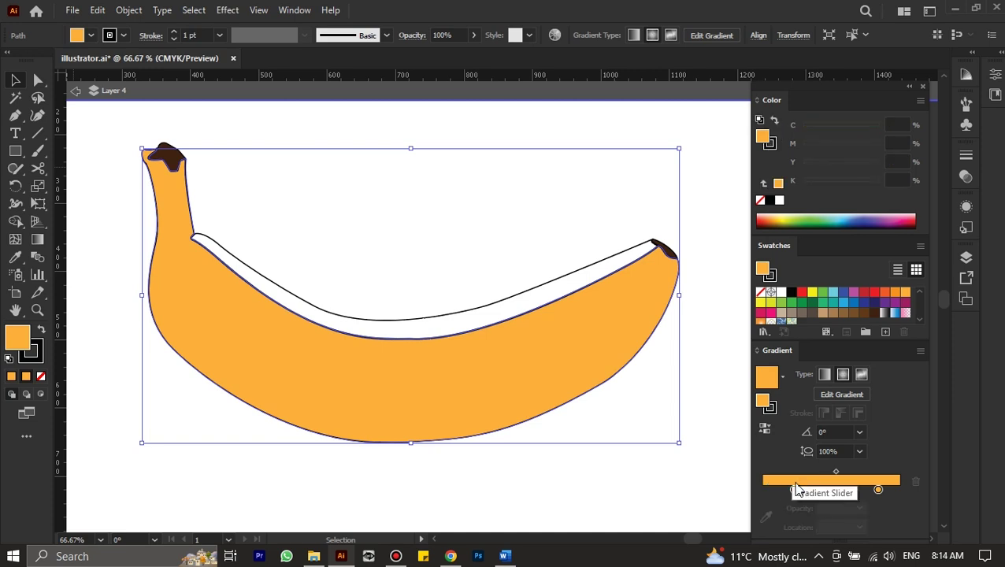
{"action": "left_click_drag", "start_coordinate": [770, 490], "coordinate": [794, 491]}
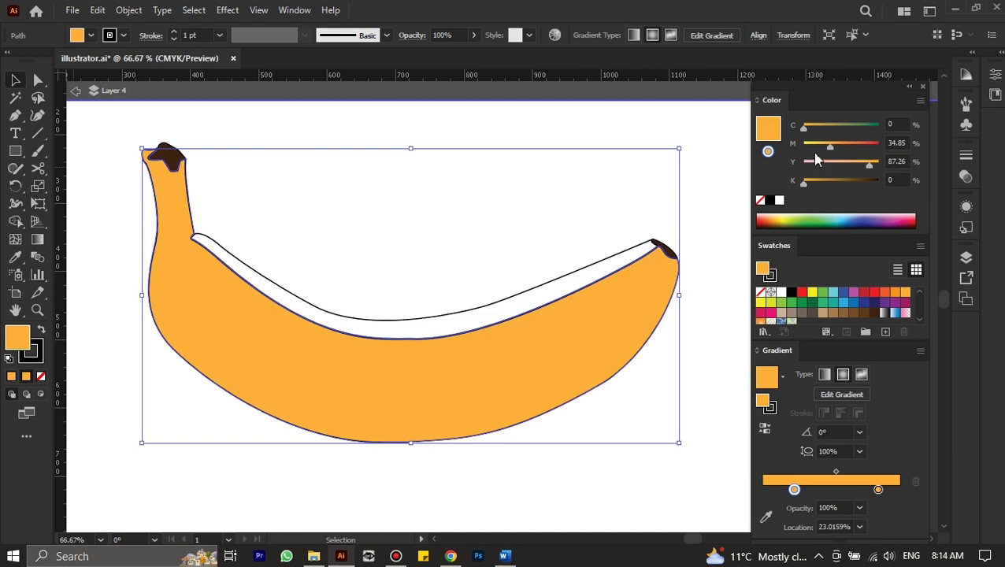
Step: Recolour the body's gradient with M 20, Y 68 for the inner stop and M 14, Y 100 for the outer stop
{"action": "left_click_drag", "start_coordinate": [839, 147], "coordinate": [812, 151]}
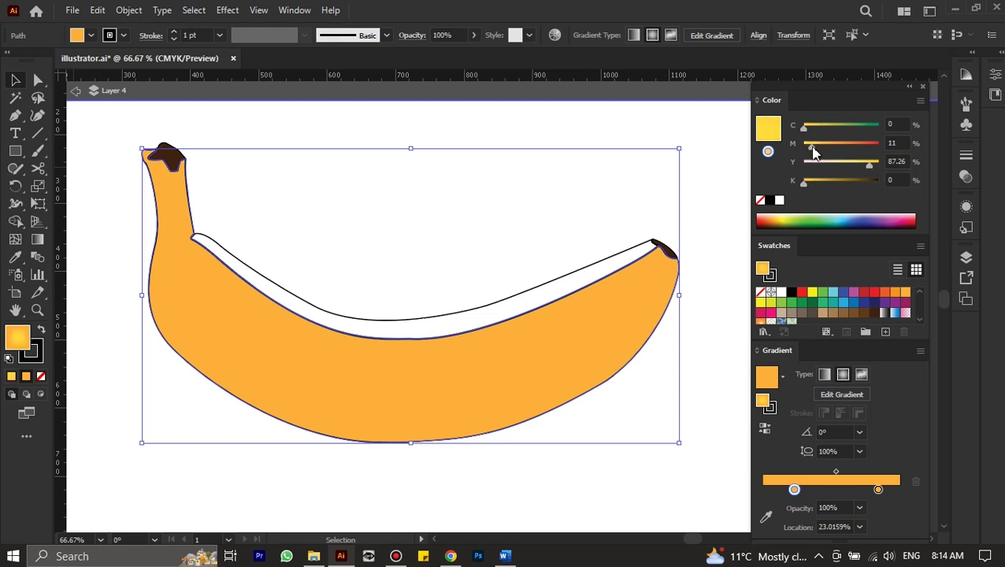
{"action": "left_click_drag", "start_coordinate": [867, 167], "coordinate": [820, 153]}
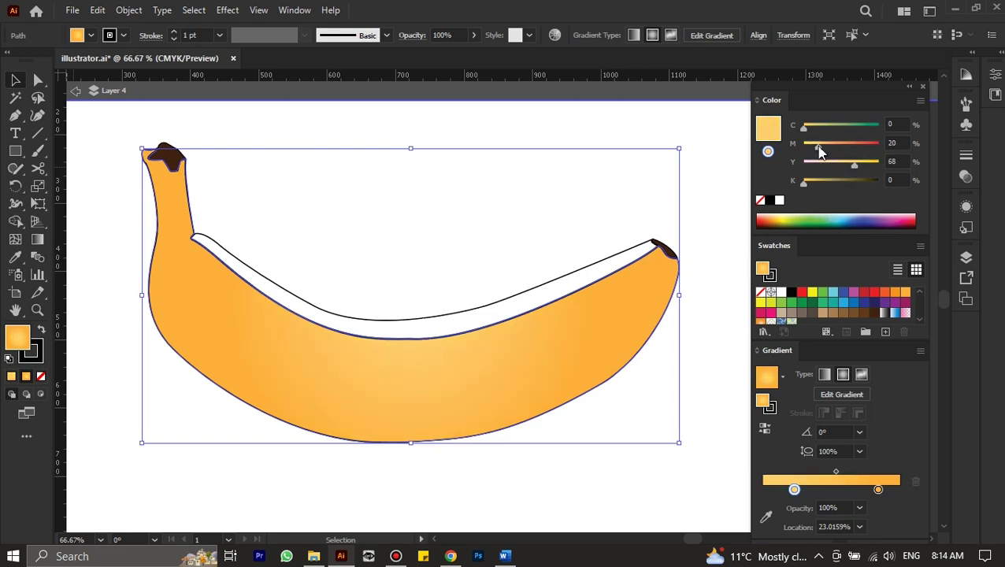
{"action": "left_click", "coordinate": [877, 490]}
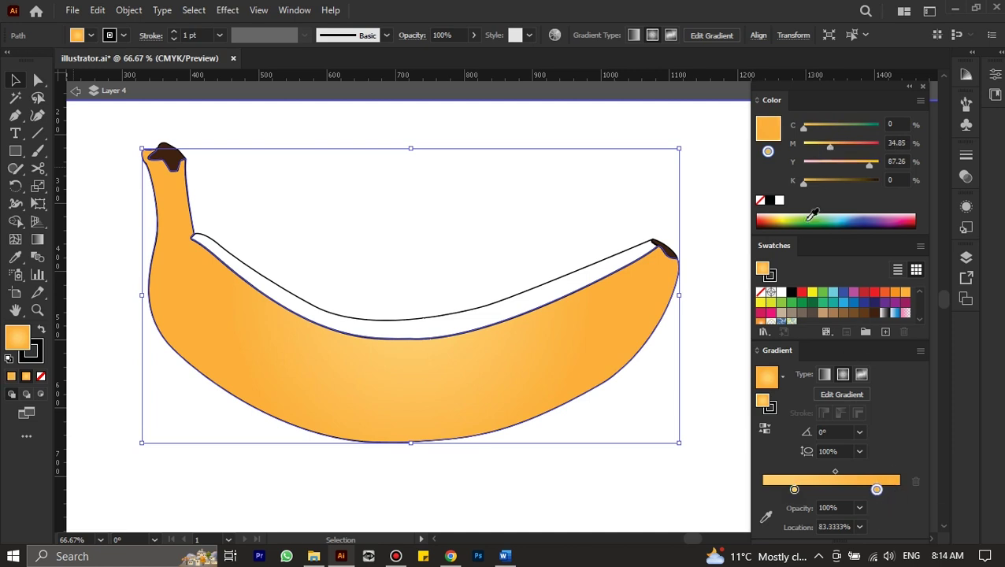
{"action": "double_click", "coordinate": [809, 148]}
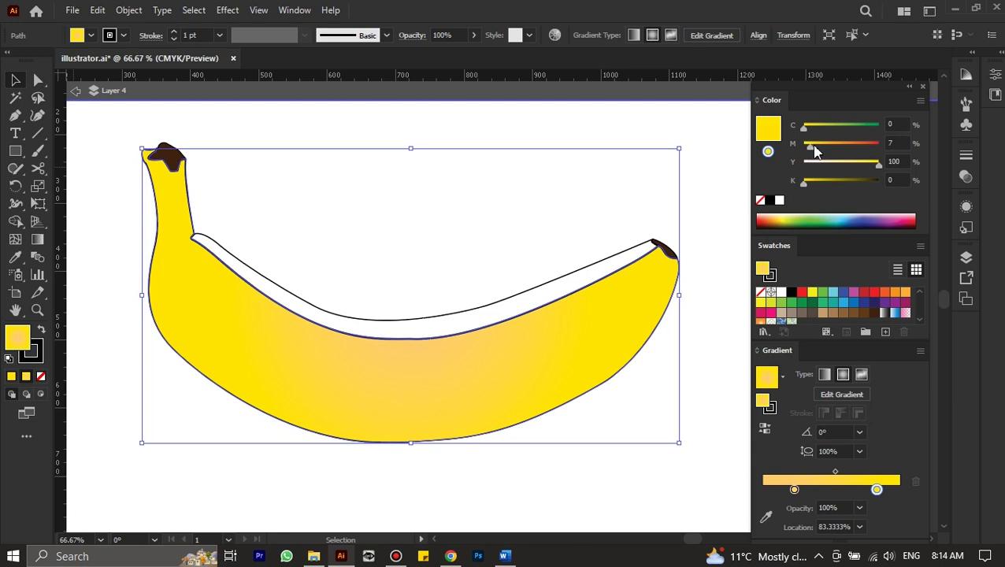
Step: Select all the banana shapes and set their stroke to none
{"action": "scroll", "coordinate": [701, 471], "scroll_direction": "down", "scroll_amount": 1}
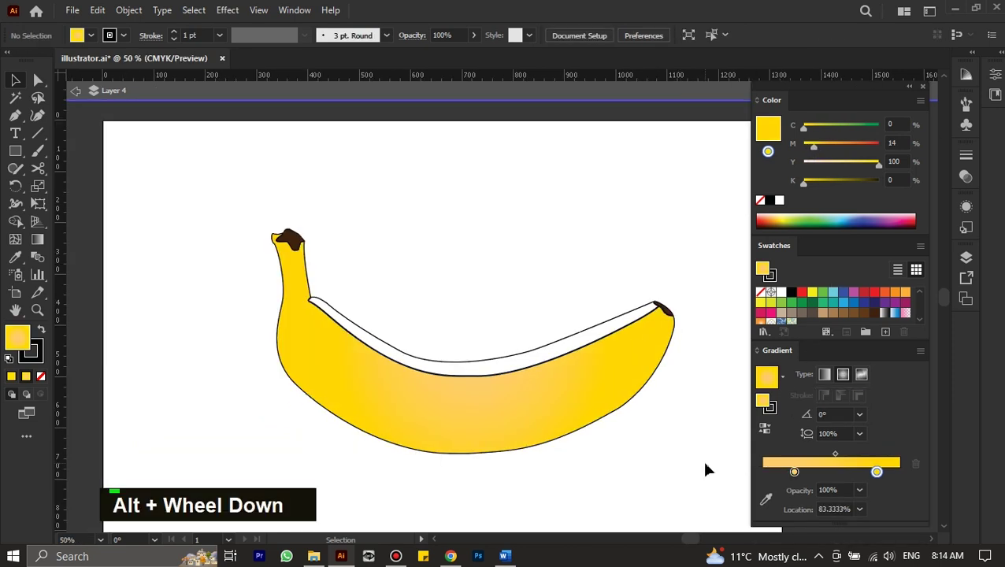
{"action": "left_click_drag", "start_coordinate": [704, 471], "coordinate": [112, 150]}
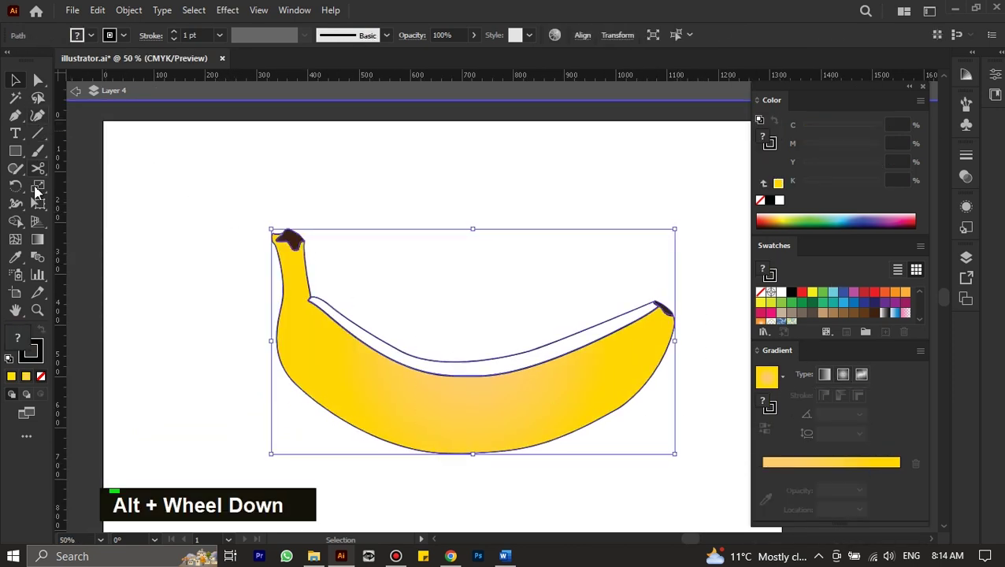
{"action": "left_click", "coordinate": [33, 351]}
{"action": "left_click", "coordinate": [43, 377]}
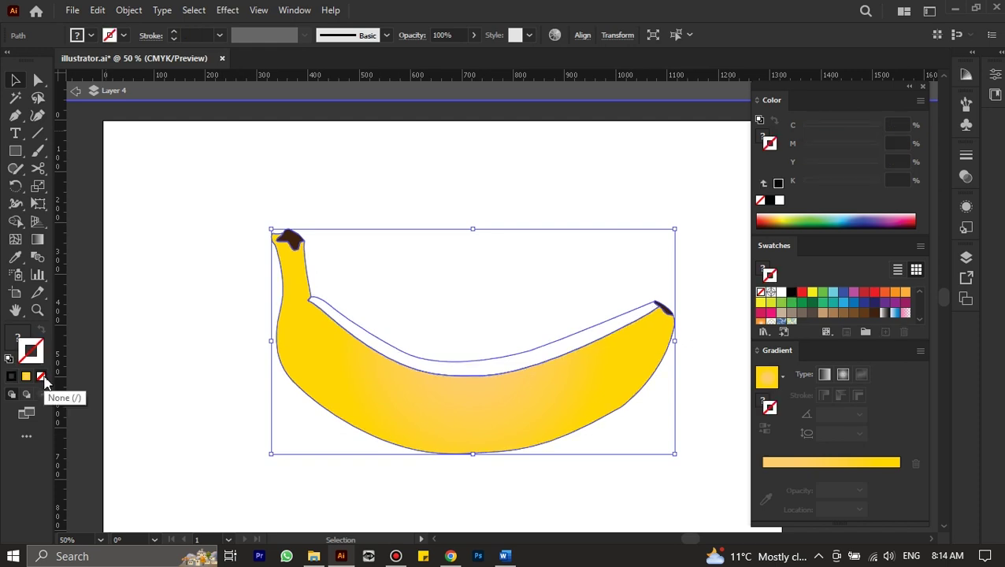
{"action": "left_click", "coordinate": [181, 236]}
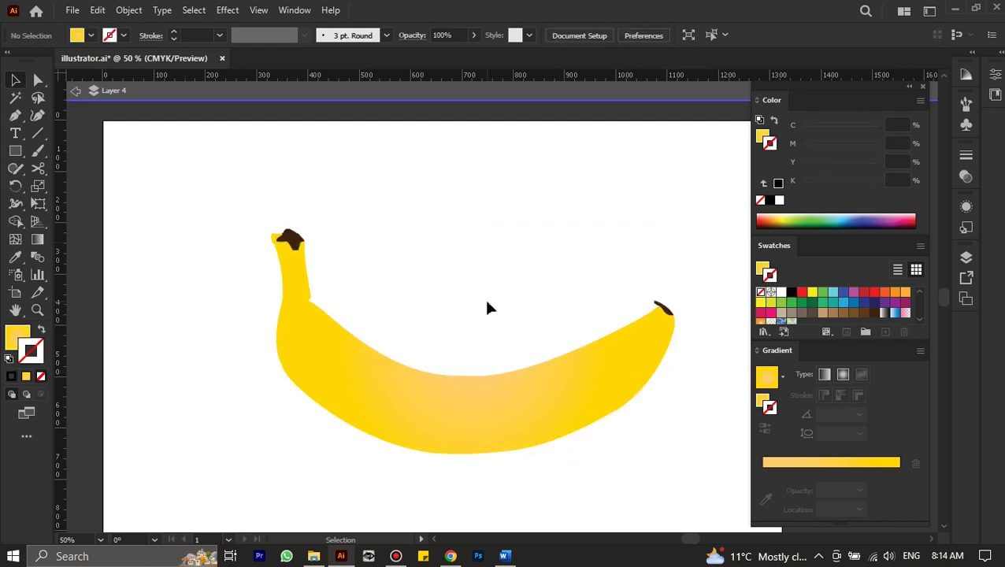
Step: Copy the body's gradient fill onto the white strip along the banana's upper edge with the Eyedropper
{"action": "left_click_drag", "start_coordinate": [519, 358], "coordinate": [521, 360]}
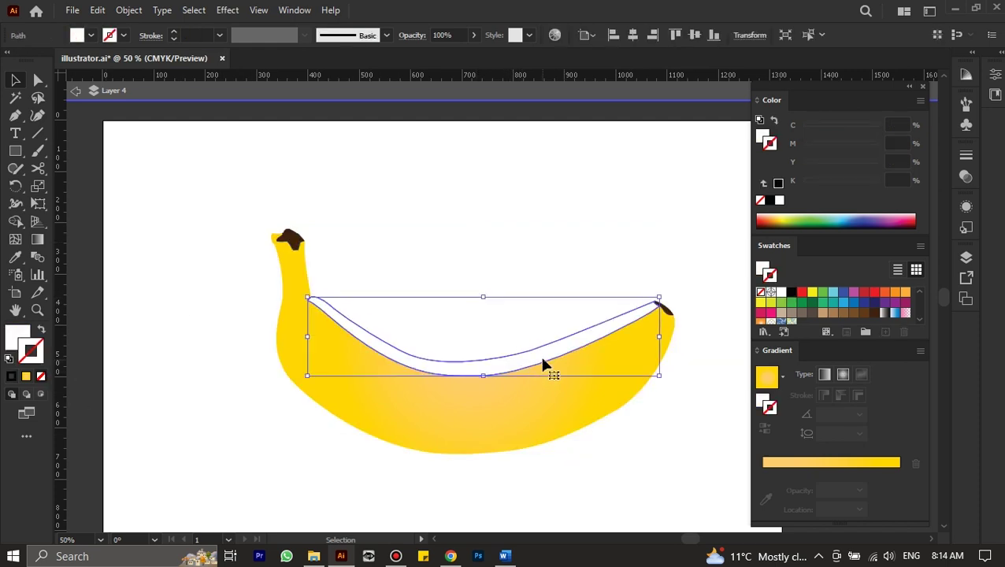
{"action": "left_click", "coordinate": [15, 257]}
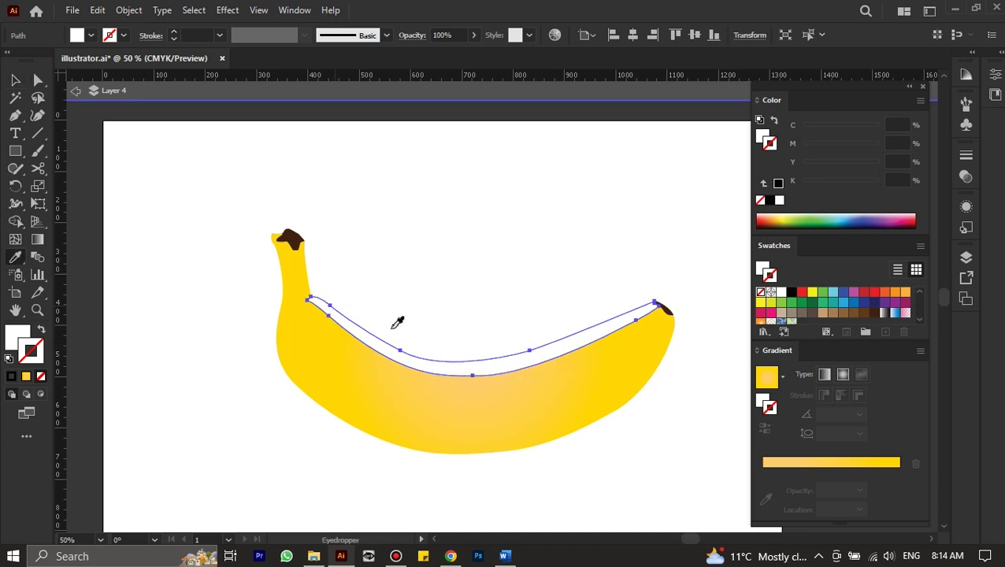
{"action": "left_click", "coordinate": [536, 404]}
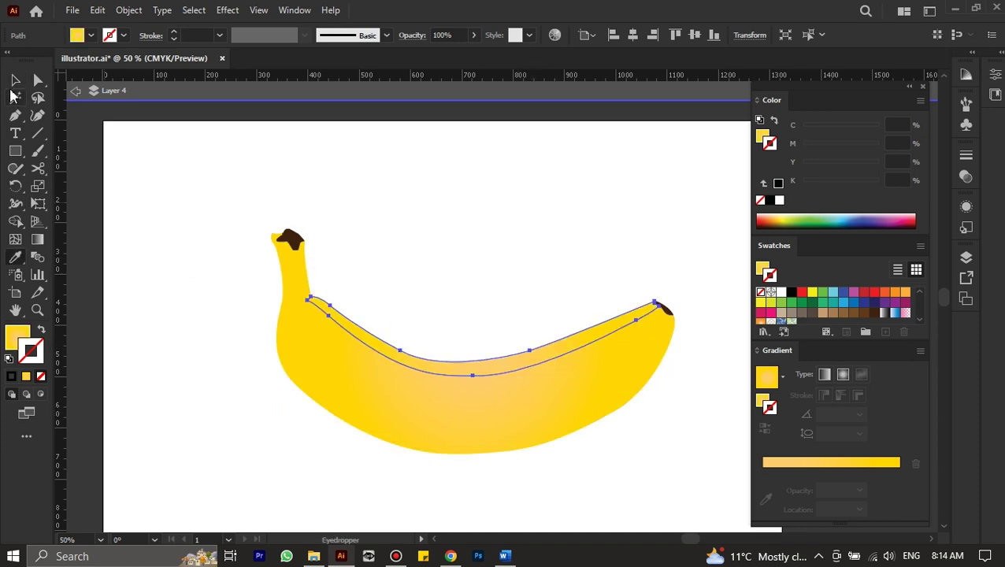
{"action": "left_click", "coordinate": [15, 80]}
Step: Move the inner gradient stop of the upper strip to about 4.5% and set its colour to M 20, Y 15
{"action": "double_click", "coordinate": [423, 276]}
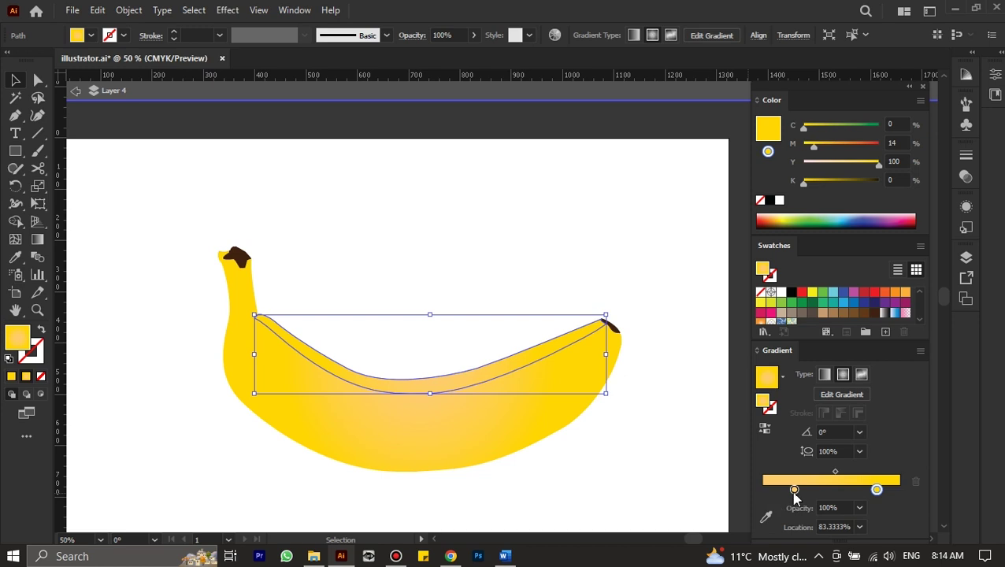
{"action": "left_click_drag", "start_coordinate": [793, 490], "coordinate": [769, 492]}
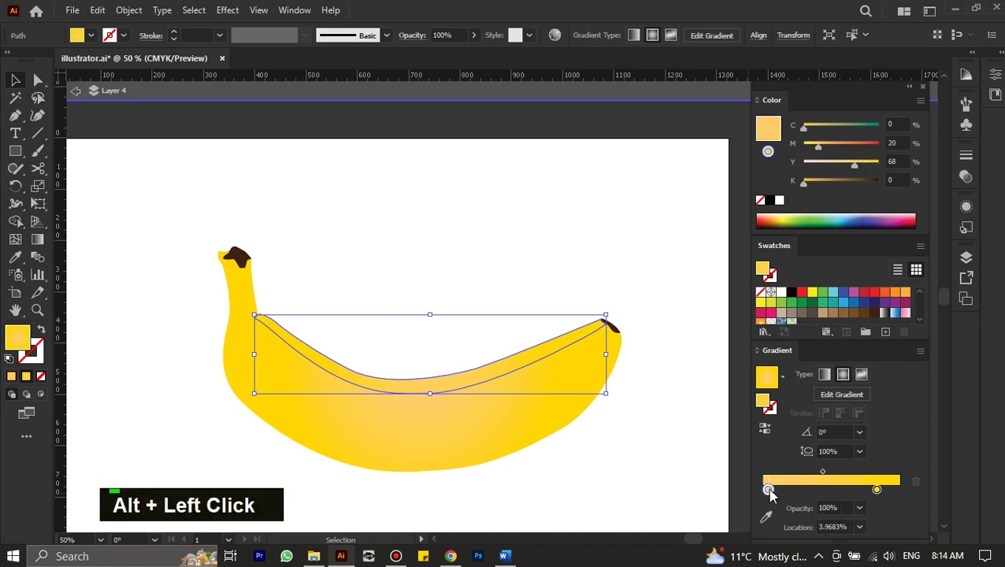
{"action": "double_click", "coordinate": [768, 490]}
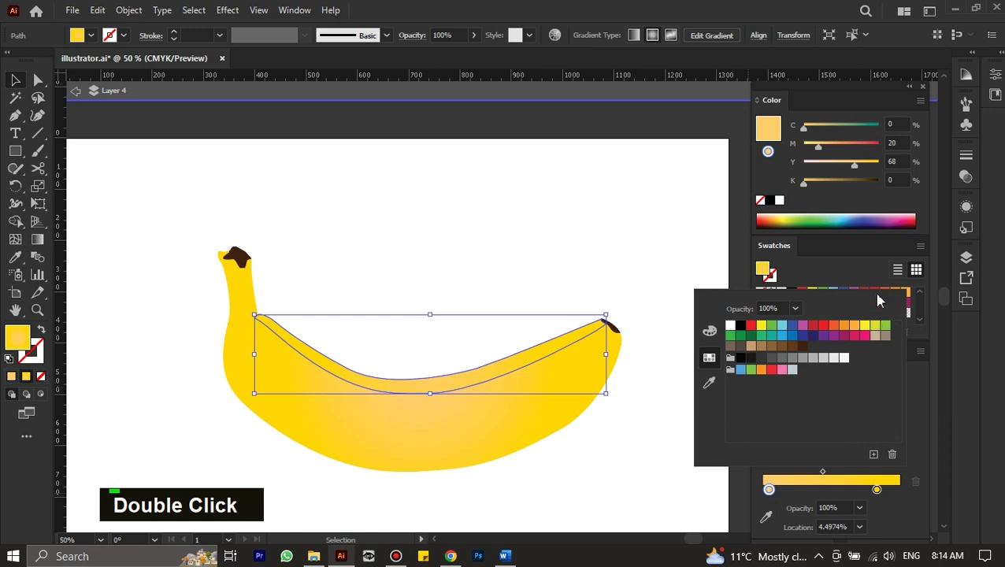
{"action": "left_click_drag", "start_coordinate": [841, 167], "coordinate": [811, 179]}
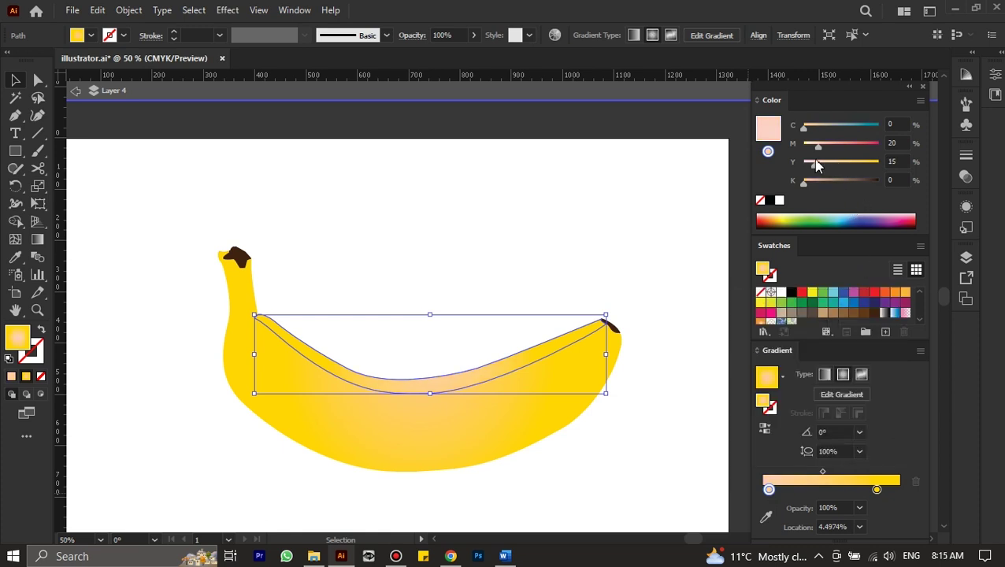
Step: Redirect the upper strip's radial gradient along the strip with the Gradient tool, at an angle of about 9.5°
{"action": "left_click", "coordinate": [37, 240]}
{"action": "mouse_move", "coordinate": [360, 368]}
{"action": "left_mouse_down"}
{"action": "mouse_move", "coordinate": [552, 315]}
{"action": "mouse_move", "coordinate": [650, 274]}
{"action": "left_mouse_up"}
{"action": "mouse_move", "coordinate": [355, 337]}
{"action": "left_mouse_down"}
{"action": "mouse_move", "coordinate": [486, 336]}
{"action": "mouse_move", "coordinate": [673, 307]}
{"action": "mouse_move", "coordinate": [741, 254]}
{"action": "left_mouse_up"}
{"action": "left_click", "coordinate": [393, 357], "text": "ctrl"}
{"action": "scroll", "coordinate": [392, 357], "scroll_direction": "down", "scroll_amount": 1}
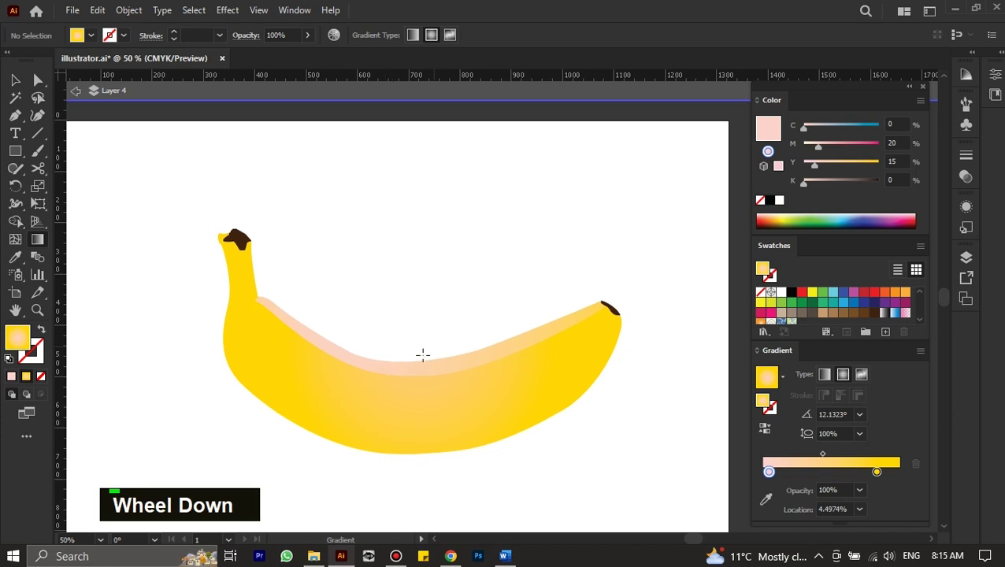
{"action": "left_click", "coordinate": [420, 368], "text": "ctrl"}
{"action": "mouse_move", "coordinate": [375, 298]}
{"action": "left_mouse_down"}
{"action": "mouse_move", "coordinate": [632, 267]}
{"action": "mouse_move", "coordinate": [739, 239]}
{"action": "left_mouse_up"}
{"action": "left_click", "coordinate": [442, 397], "text": "ctrl"}
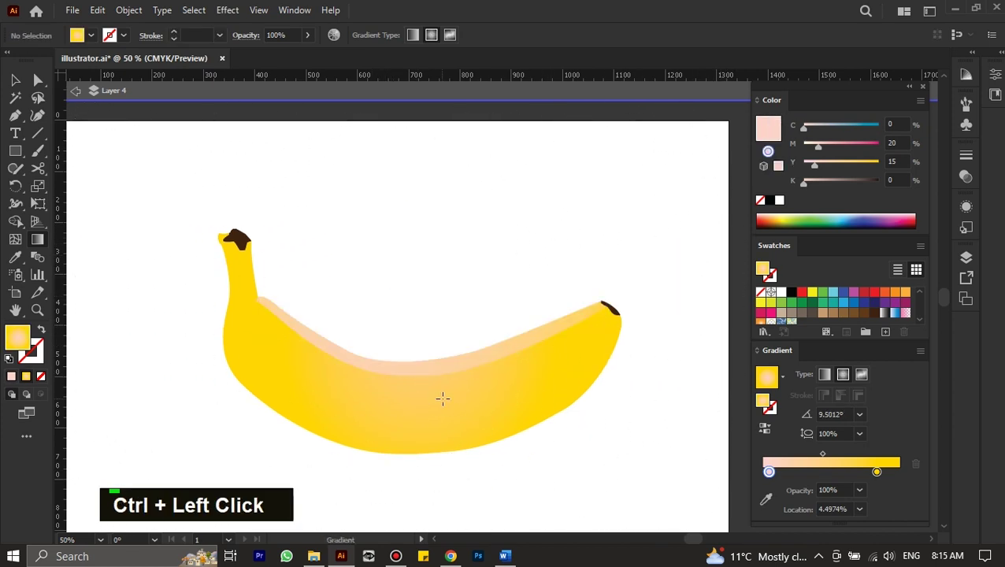
Step: Redirect the banana body's radial gradient diagonally from its lower edge towards the upper tip with the Gradient tool, at an angle of about 15.3°
{"action": "scroll", "coordinate": [392, 363], "scroll_direction": "down", "scroll_amount": 1}
{"action": "scroll", "coordinate": [392, 363], "scroll_direction": "up", "scroll_amount": 1}
{"action": "scroll", "coordinate": [393, 363], "scroll_direction": "up", "scroll_amount": 1, "text": "alt"}
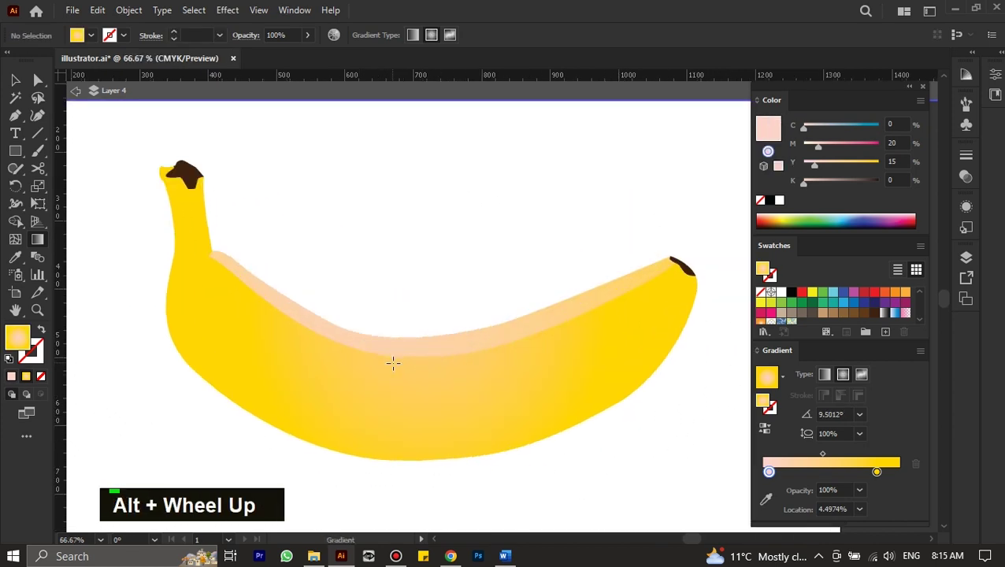
{"action": "scroll", "coordinate": [421, 399], "scroll_direction": "down", "scroll_amount": 1}
{"action": "left_click", "coordinate": [433, 410], "text": "ctrl"}
{"action": "left_click", "coordinate": [435, 405], "text": "ctrl"}
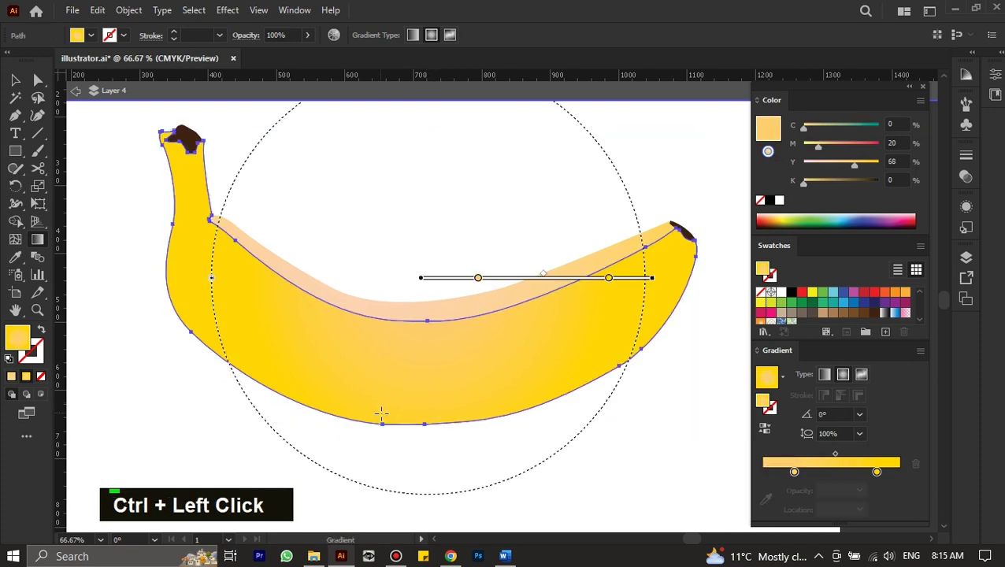
{"action": "scroll", "coordinate": [325, 426], "scroll_direction": "down", "scroll_amount": 1}
{"action": "scroll", "coordinate": [292, 410], "scroll_direction": "down", "scroll_amount": 1, "text": "alt"}
{"action": "left_click_drag", "start_coordinate": [236, 410], "coordinate": [589, 345]}
{"action": "left_click", "coordinate": [327, 449], "text": "ctrl"}
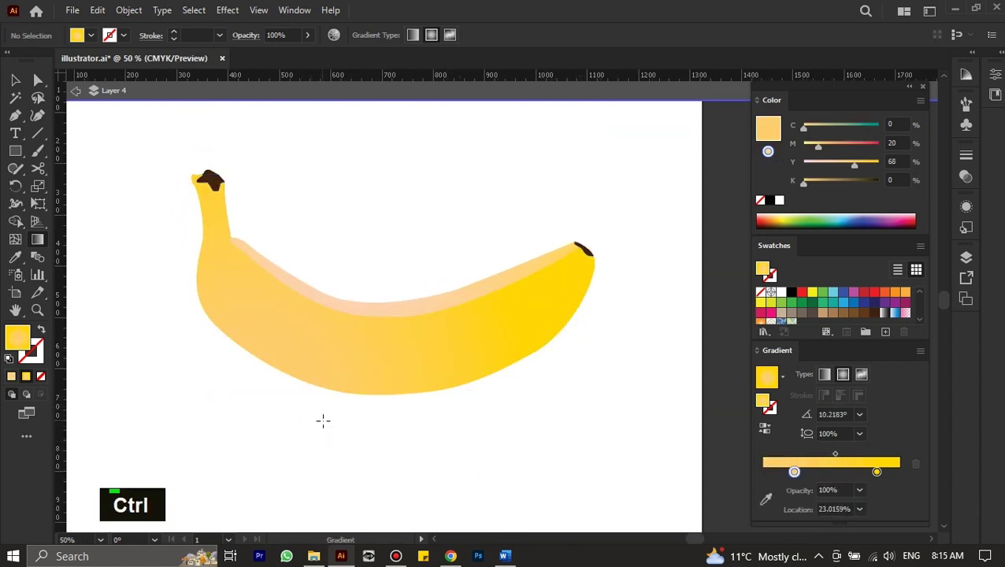
{"action": "left_click", "coordinate": [400, 387], "text": "ctrl"}
{"action": "left_click_drag", "start_coordinate": [327, 446], "coordinate": [724, 339]}
{"action": "left_click", "coordinate": [376, 417], "text": "ctrl"}
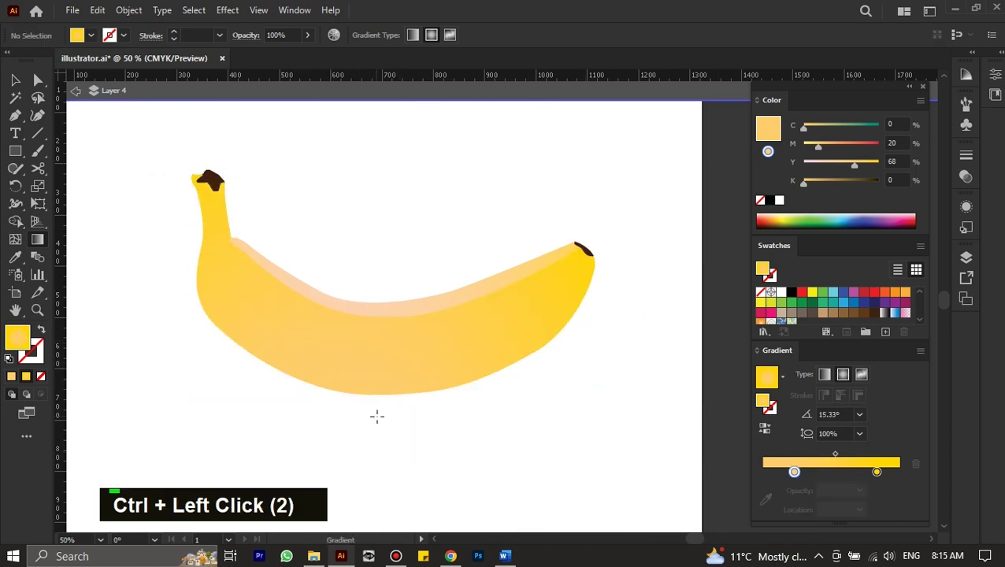
Step: Duplicate the yellow stop of the body's gradient to about 32.5%, with the light orange inner stop moved to the start of the ramp
{"action": "left_click_drag", "start_coordinate": [876, 471], "coordinate": [761, 477], "text": "alt"}
{"action": "left_click_drag", "start_coordinate": [822, 475], "coordinate": [807, 476]}
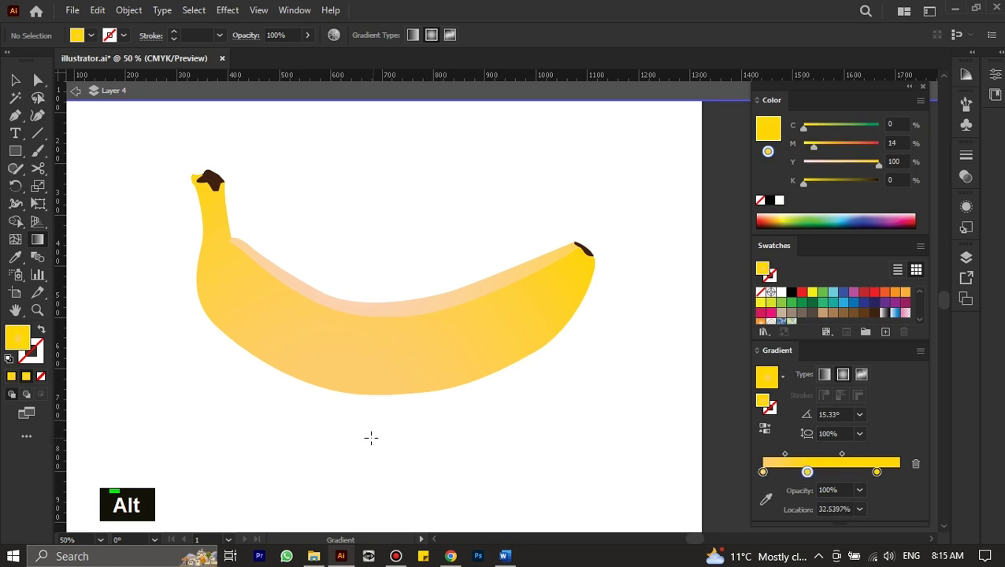
Step: Set the outer stop of the body's gradient, at about 83.3%, to M 19, Y 88
{"action": "left_click", "coordinate": [404, 377], "text": "ctrl"}
{"action": "left_click", "coordinate": [877, 472]}
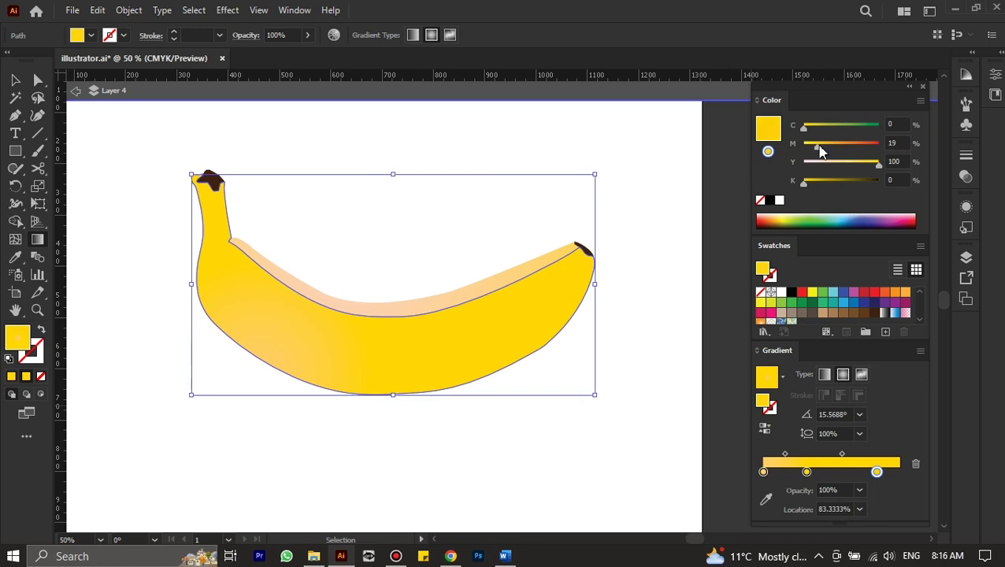
{"action": "left_click_drag", "start_coordinate": [866, 164], "coordinate": [870, 162]}
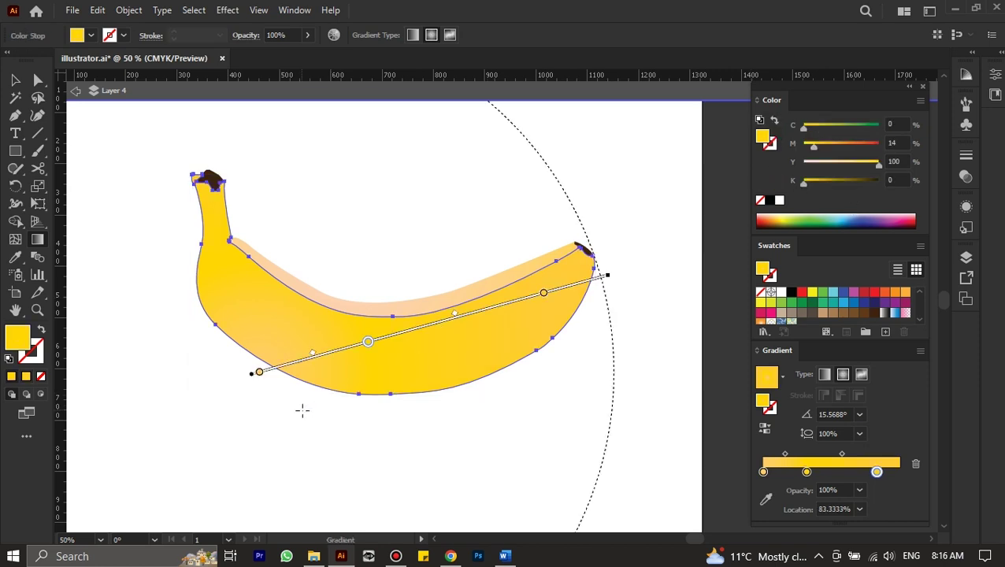
Step: Redraw the body's gradient direction from the lower edge to the tip at an angle of about 16°, and deselect the body
{"action": "left_click_drag", "start_coordinate": [294, 410], "coordinate": [598, 294]}
{"action": "left_click_drag", "start_coordinate": [240, 405], "coordinate": [548, 309]}
{"action": "left_click_drag", "start_coordinate": [260, 380], "coordinate": [600, 282]}
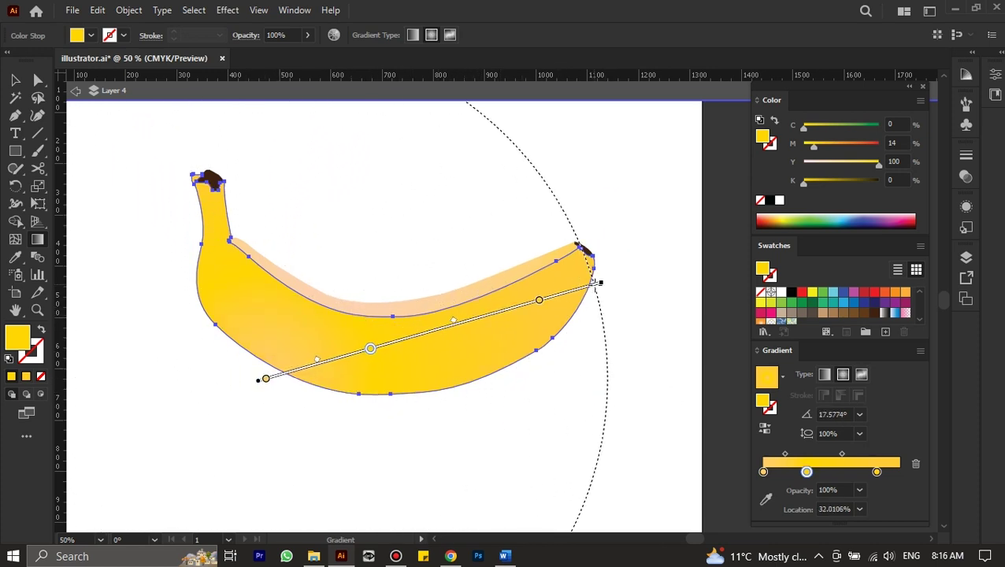
{"action": "left_click", "coordinate": [574, 421], "text": "ctrl"}
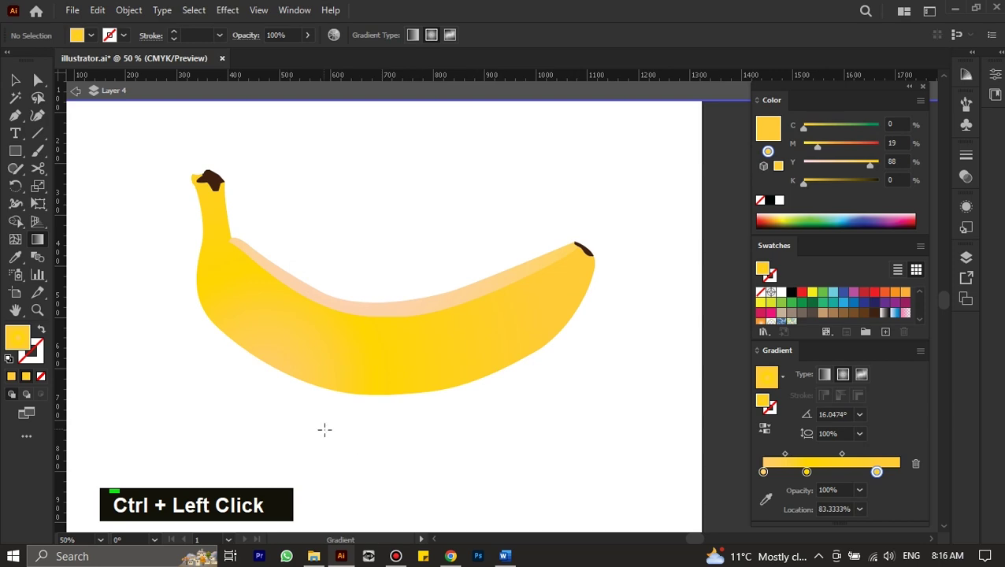
{"action": "scroll", "coordinate": [335, 432], "scroll_direction": "right", "scroll_amount": 1}
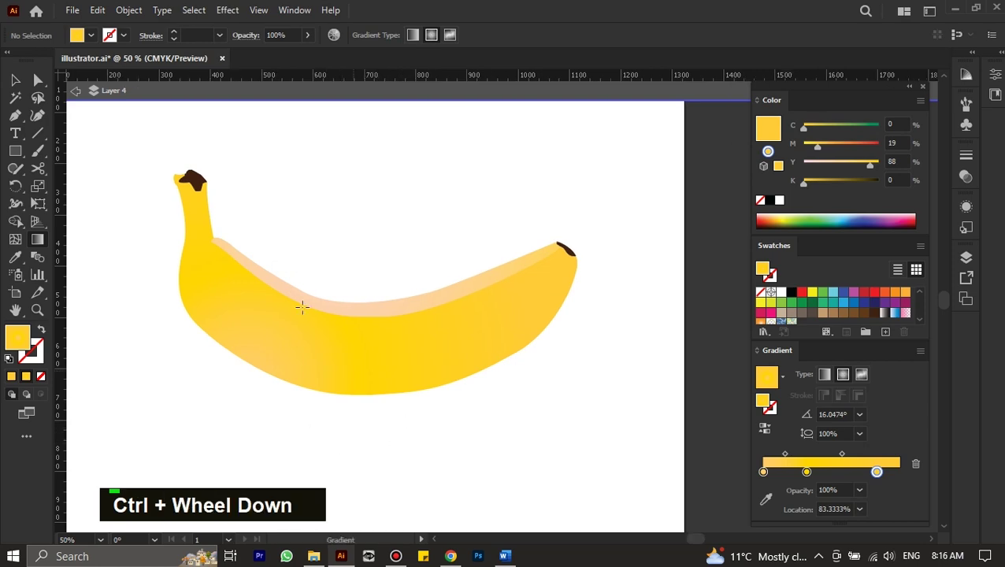
Step: Select the whole banana and export the selection as a PNG asset at a scale of 2000 px
{"action": "left_click_drag", "start_coordinate": [697, 471], "coordinate": [210, 135]}
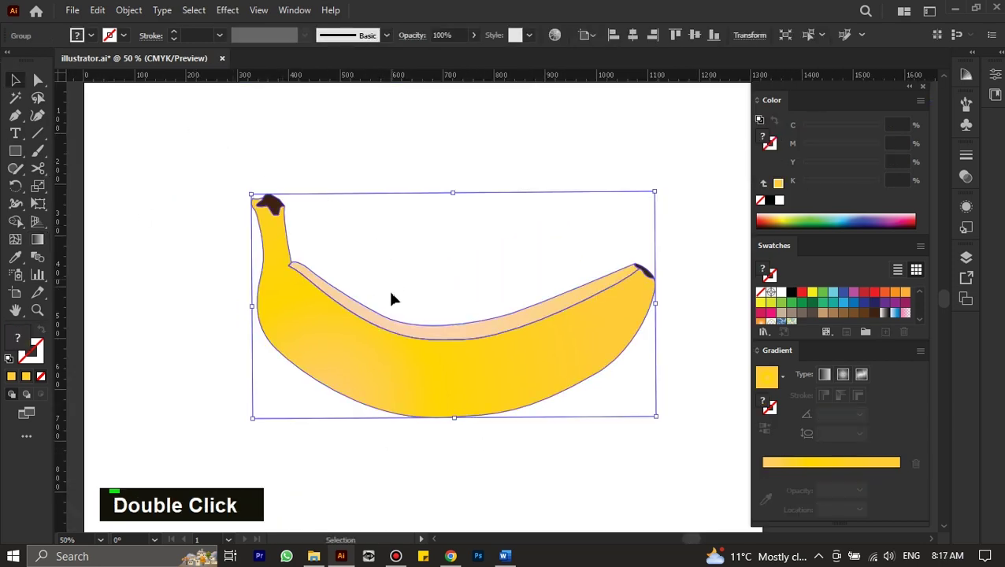
{"action": "right_click", "coordinate": [393, 364]}
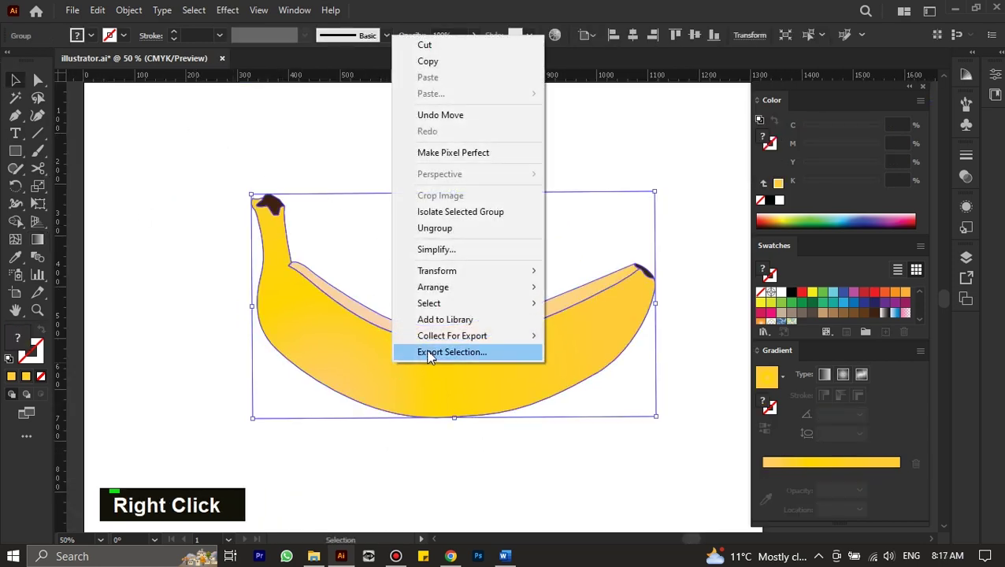
{"action": "left_click", "coordinate": [431, 352]}
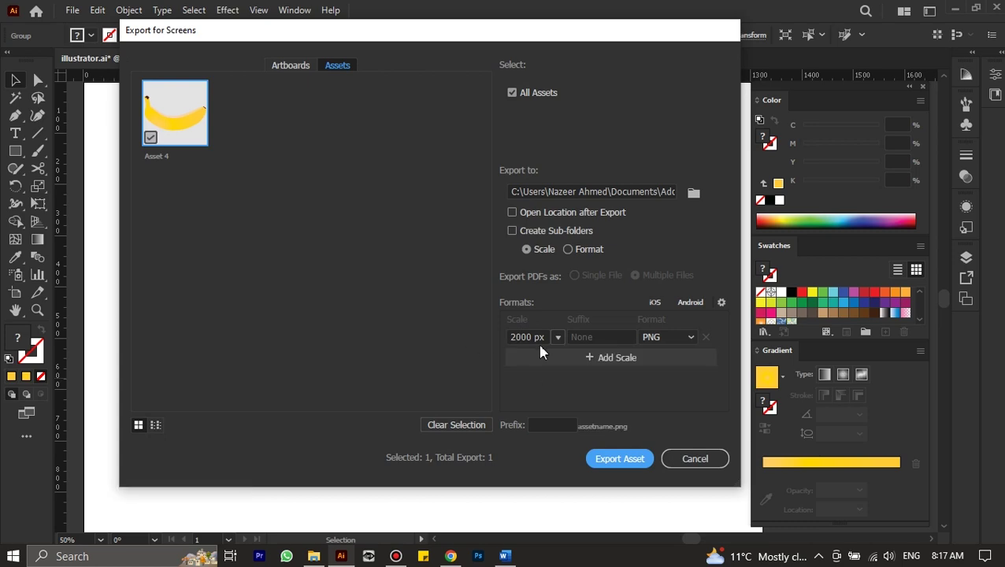
{"action": "left_click", "coordinate": [621, 460]}
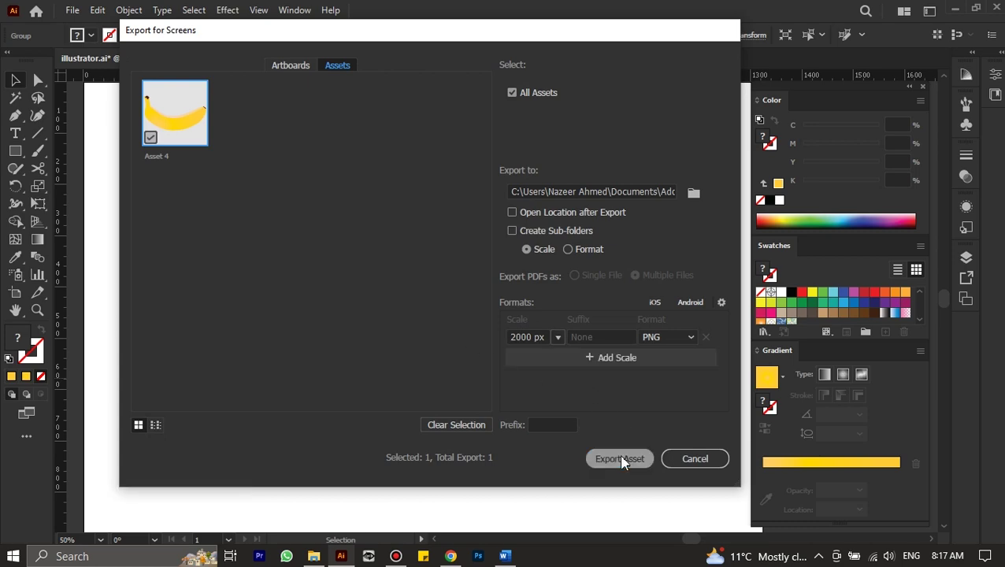